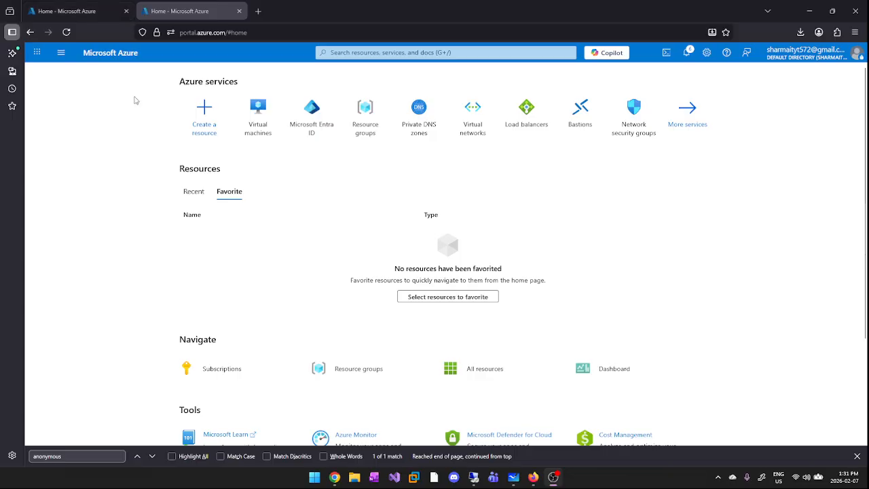
Close the duplicate portal tab, then search for the Storage accounts service and open it
click(125, 11)
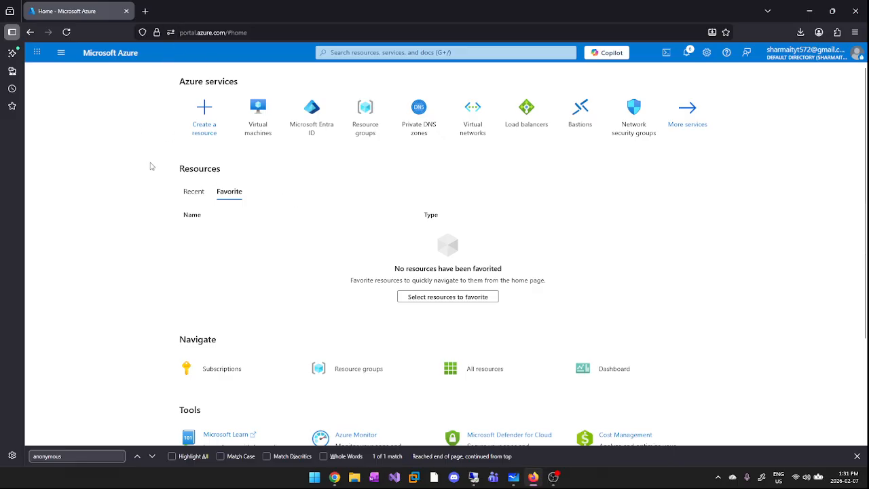
click(411, 51)
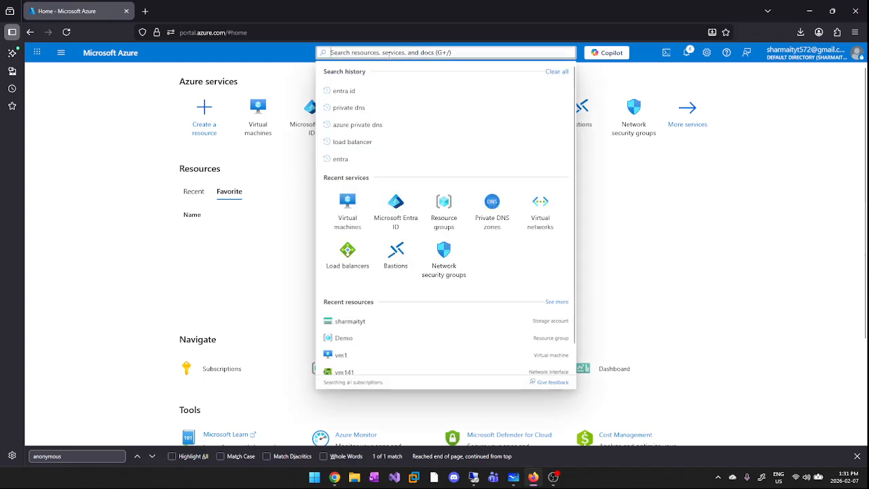
text(storagfe)
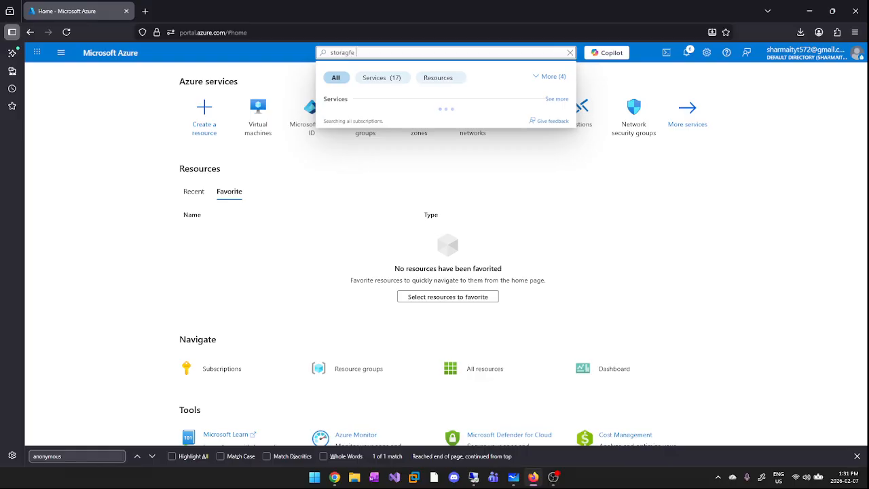
key(BackSpace)
key(BackSpace)
text(e acc)
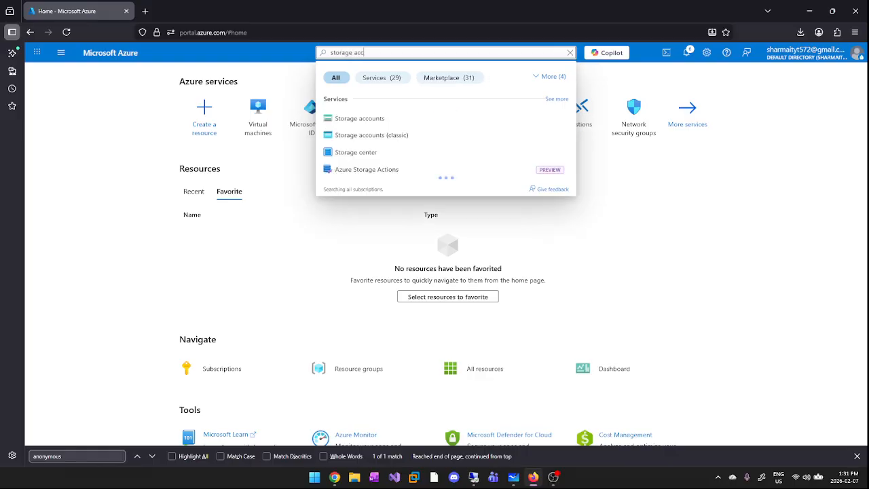
click(402, 121)
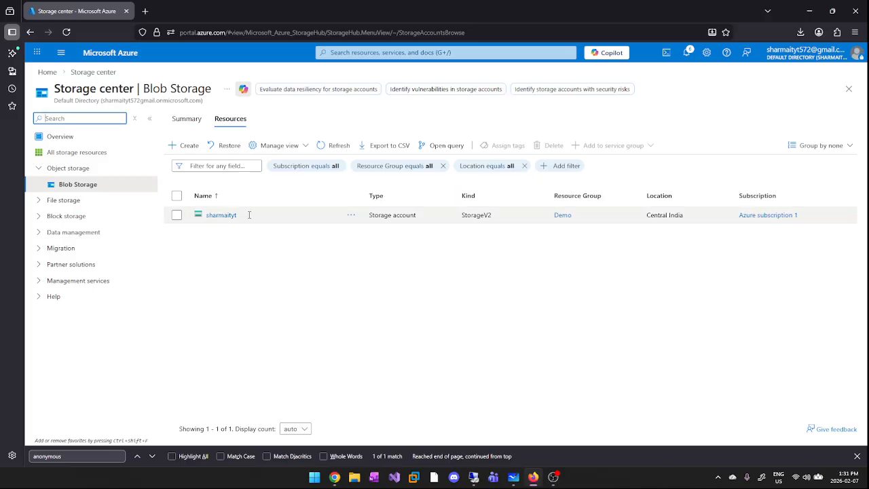
Examine the name of the existing storage account in the Blob Storage resource list
drag(249, 214, 207, 215)
click(209, 257)
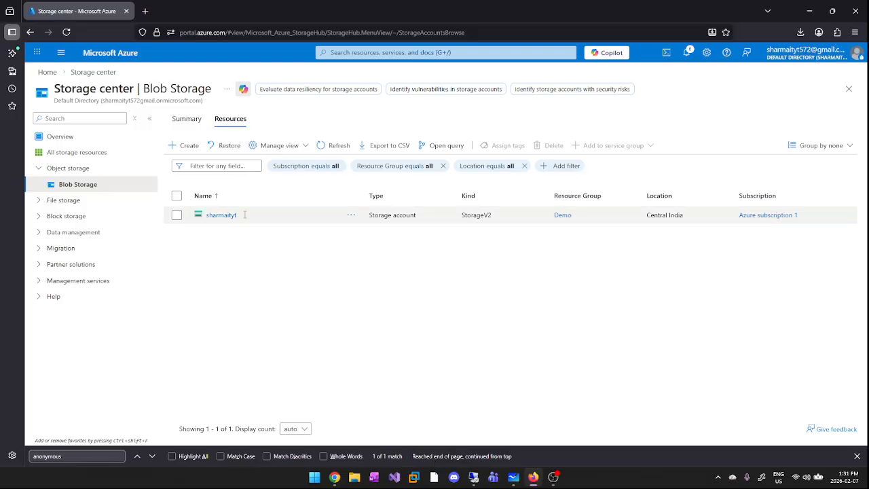
drag(245, 215, 206, 215)
click(201, 272)
drag(242, 216, 202, 220)
click(211, 257)
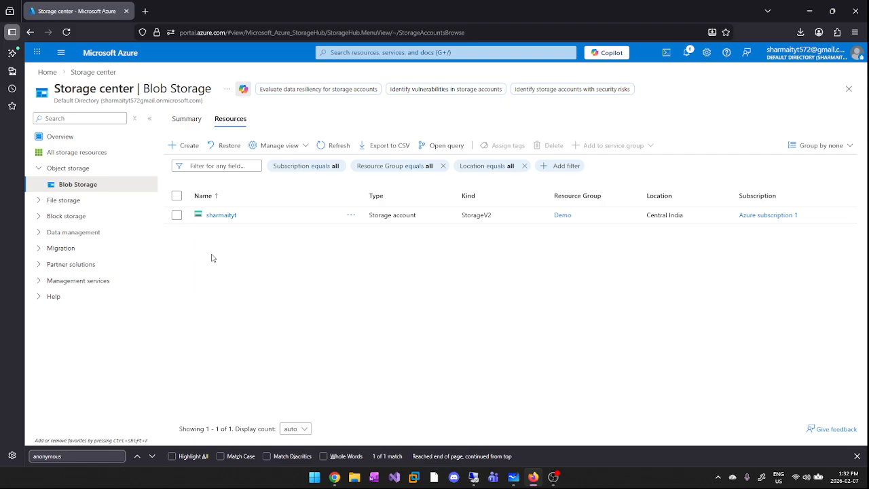
drag(242, 216, 192, 268)
click(192, 268)
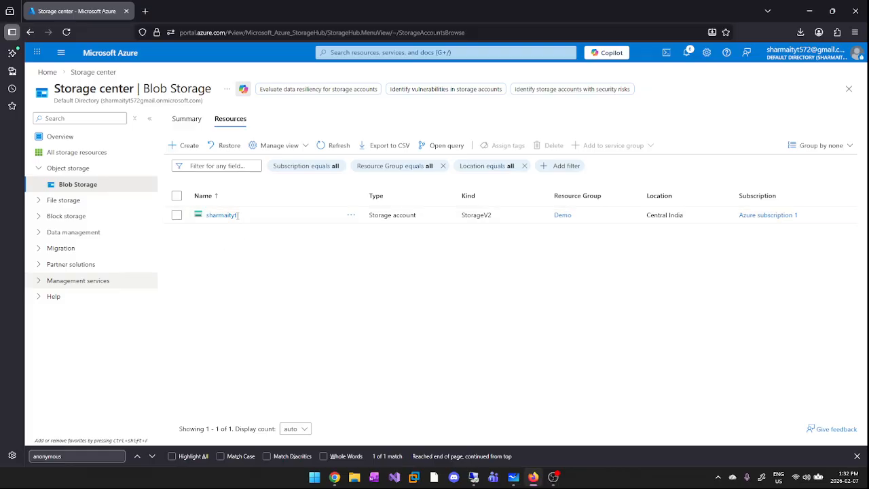
drag(238, 214, 206, 214)
click(177, 215)
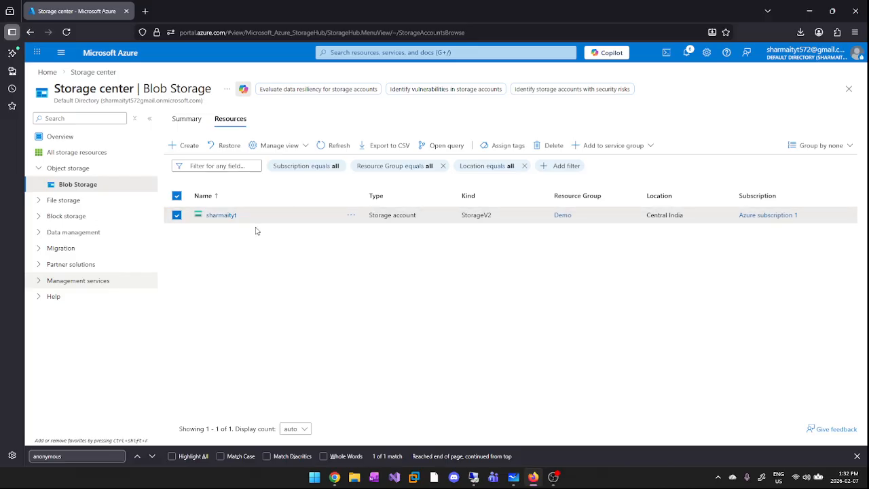
drag(242, 215, 202, 220)
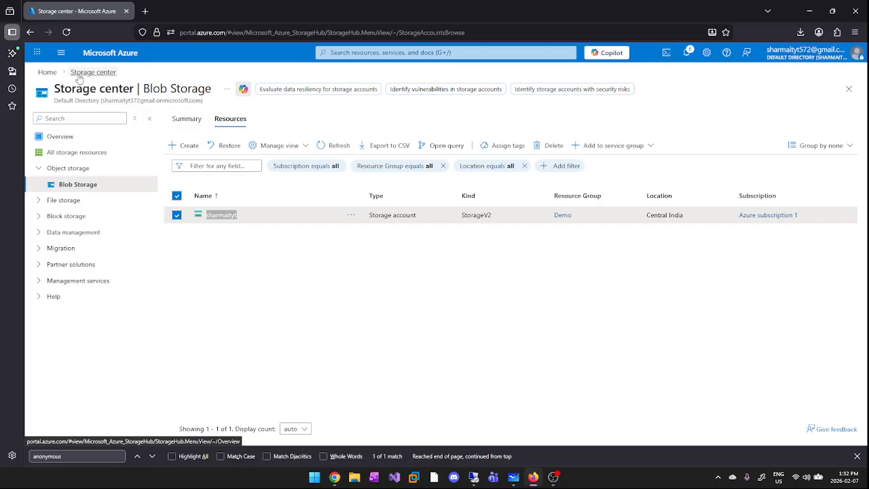
Start creating a storage account and assign it to a new resource group named Test-Demo
click(181, 145)
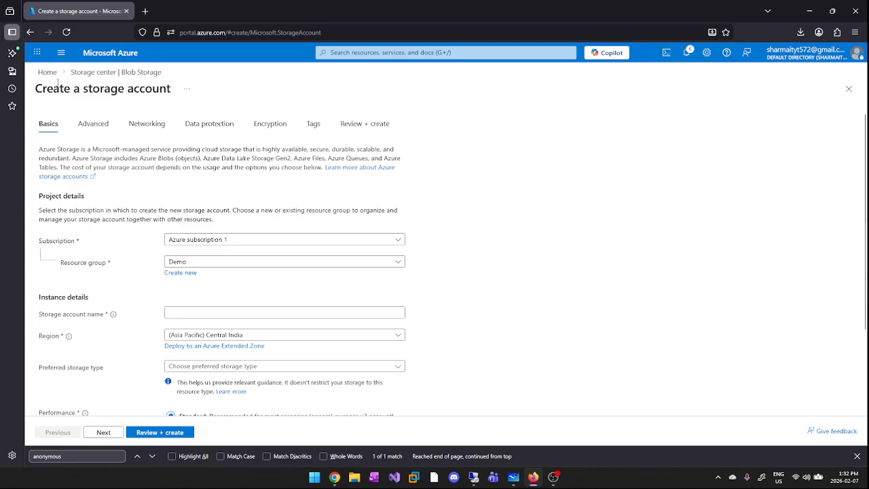
drag(92, 88, 145, 88)
click(157, 88)
drag(67, 268, 121, 267)
click(119, 266)
click(181, 273)
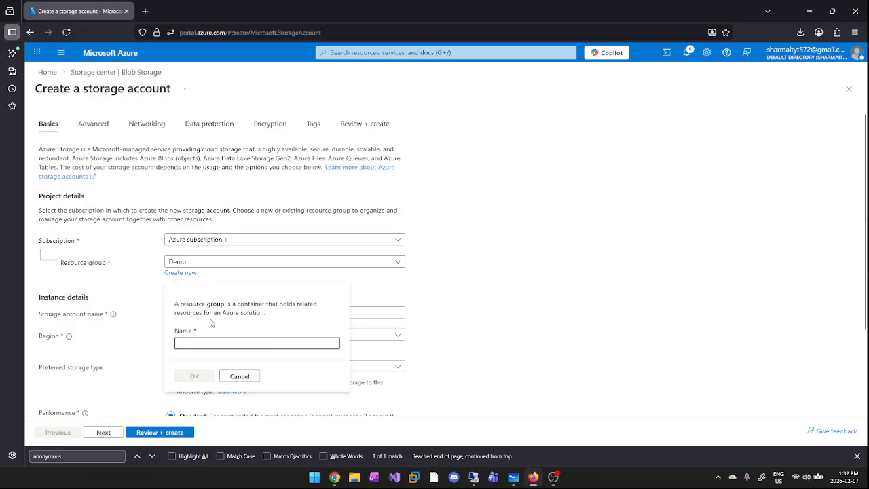
text(Test-Demo)
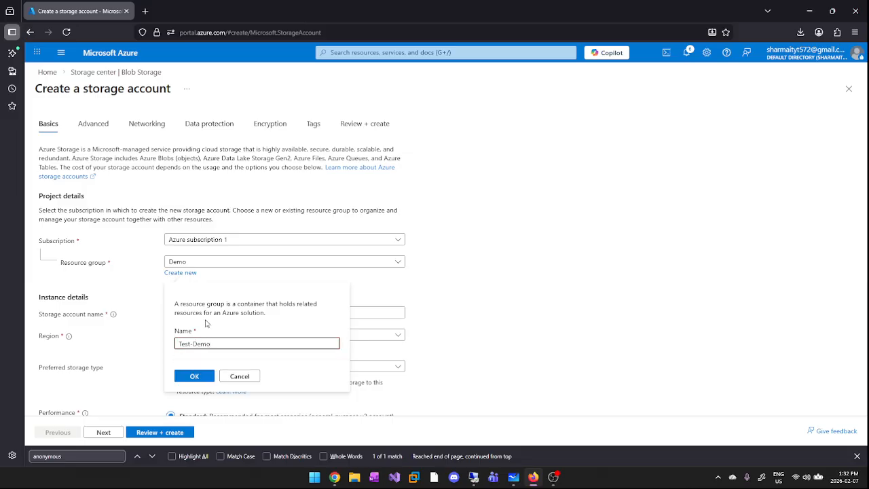
click(197, 378)
Check the naming rules for storage accounts and set the storage account name to testdemosharmaityt
drag(35, 315, 102, 315)
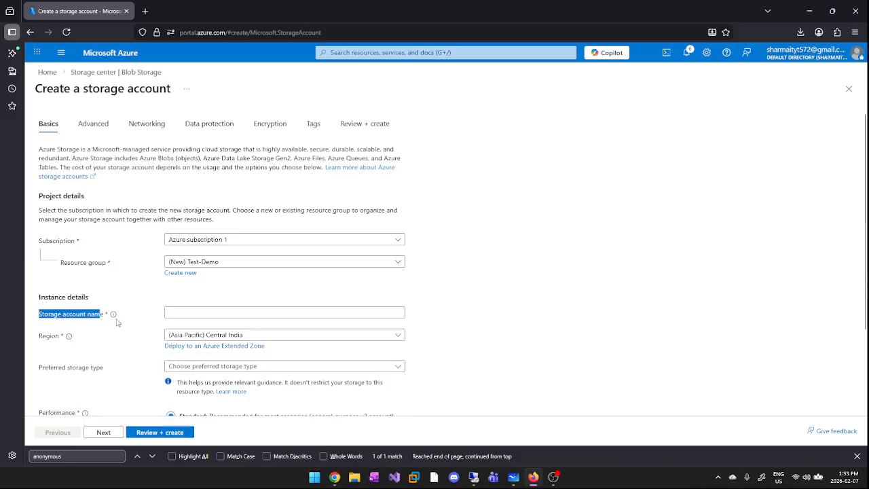
click(113, 315)
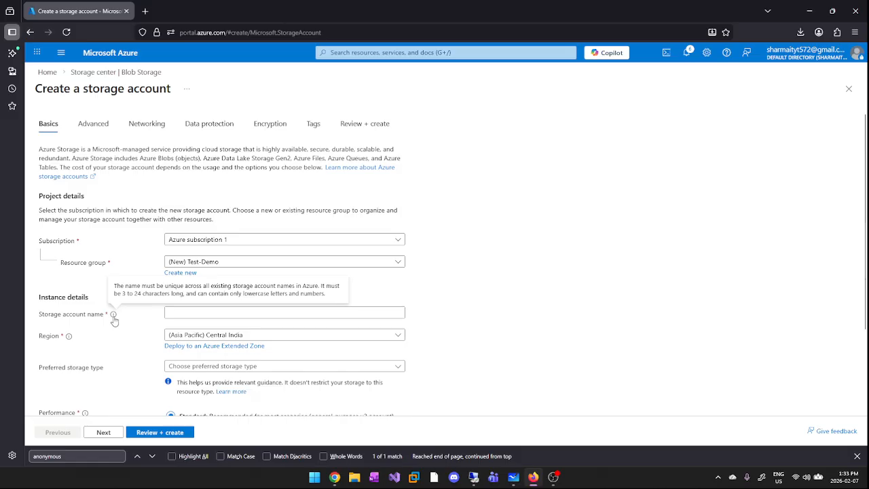
drag(114, 286, 315, 288)
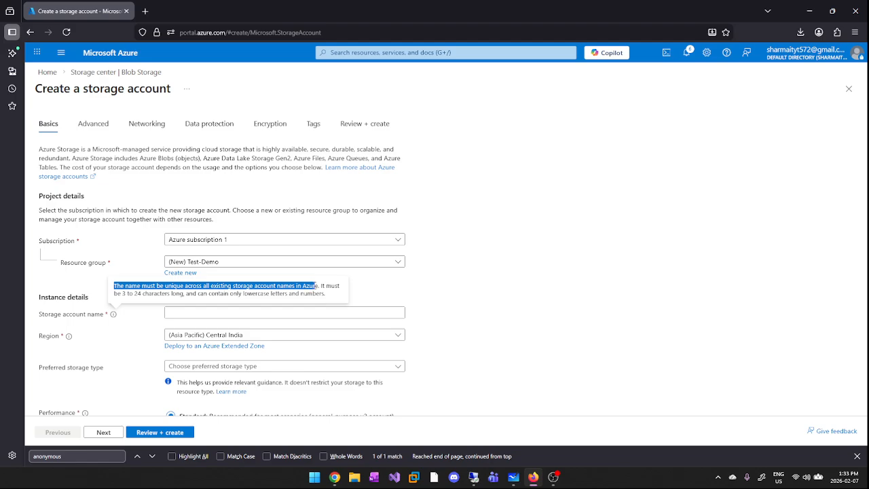
click(324, 312)
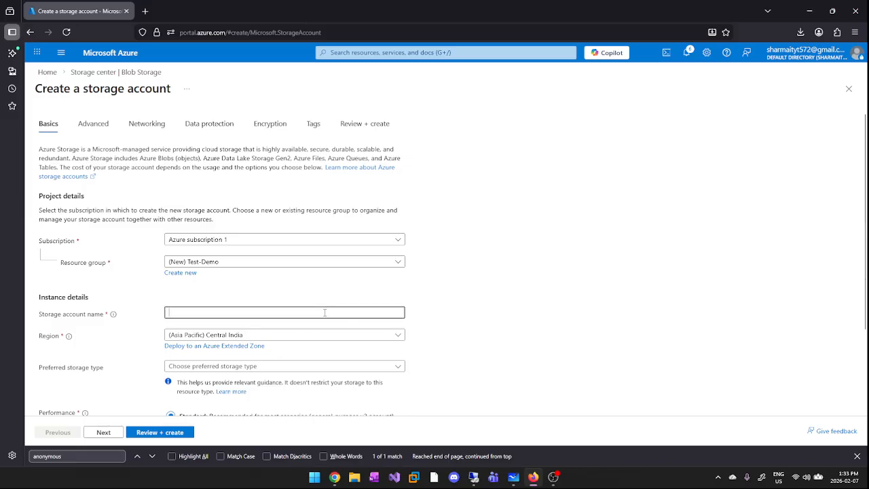
text(testd)
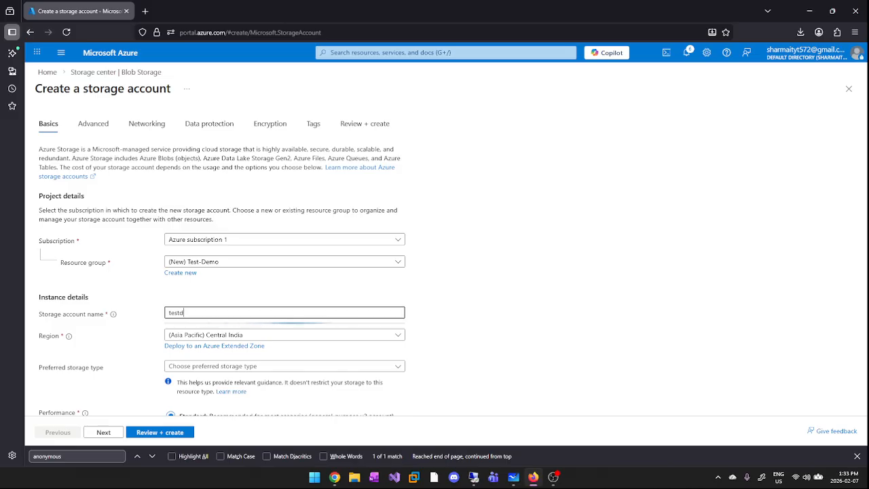
text(emosharmautt)
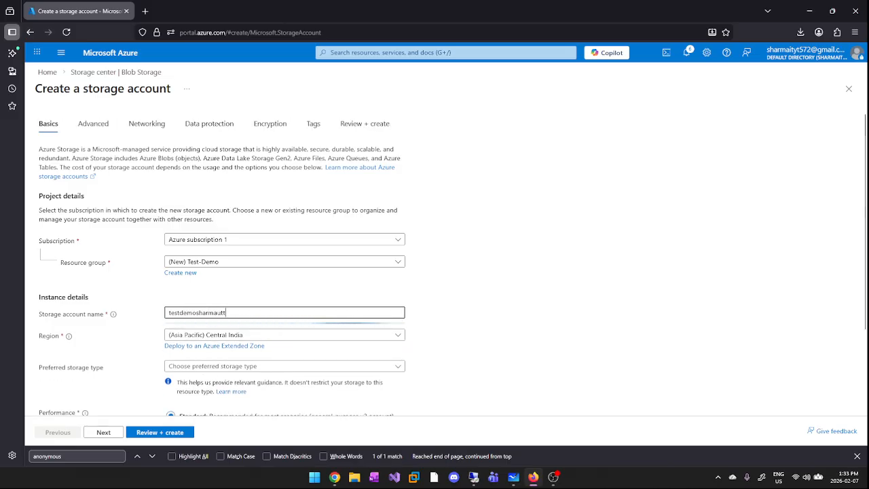
key(BackSpace)
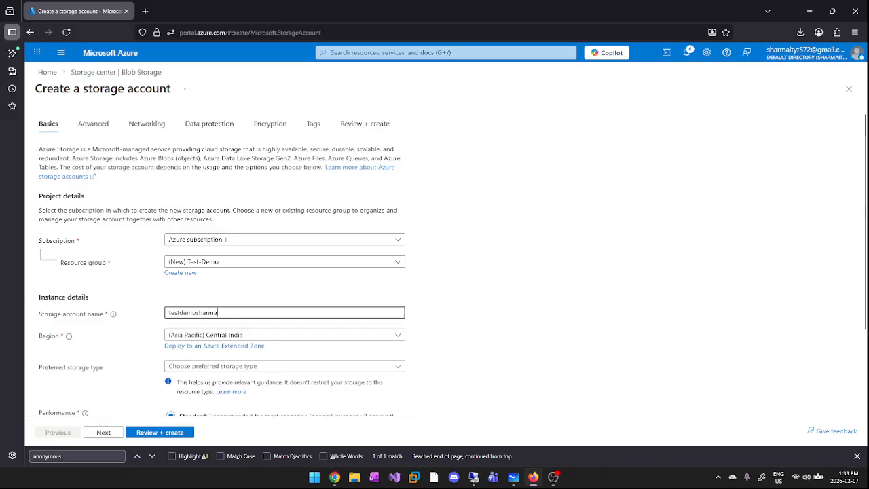
text(ityt)
drag(229, 313, 137, 322)
click(136, 323)
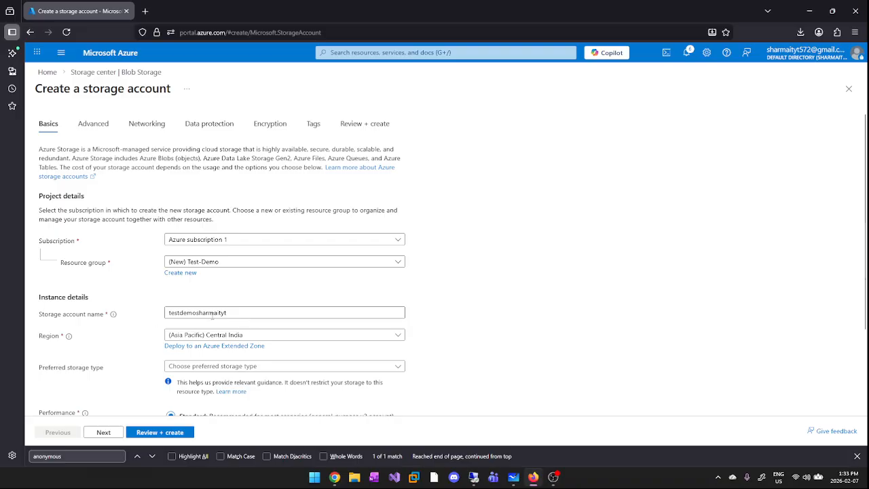
Copy the full storage account name, and try the shorter name testdemo to check its availability
click(229, 312)
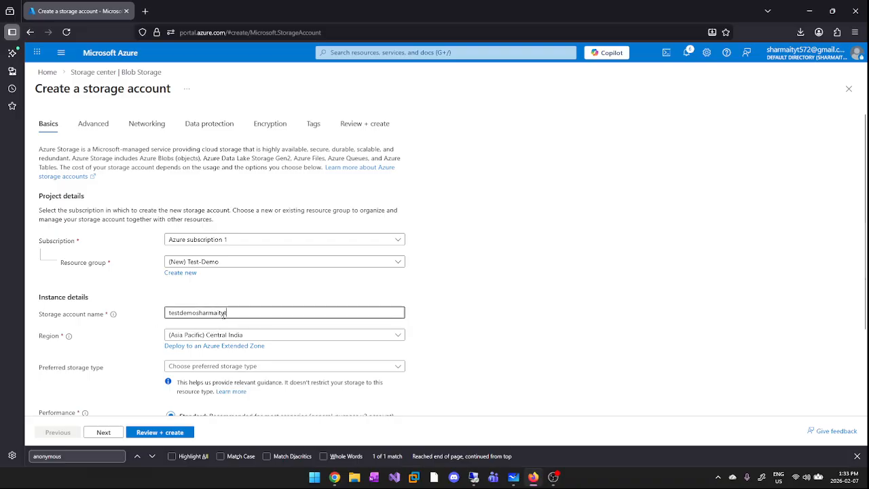
double_click(200, 312)
key(ctrl+c)
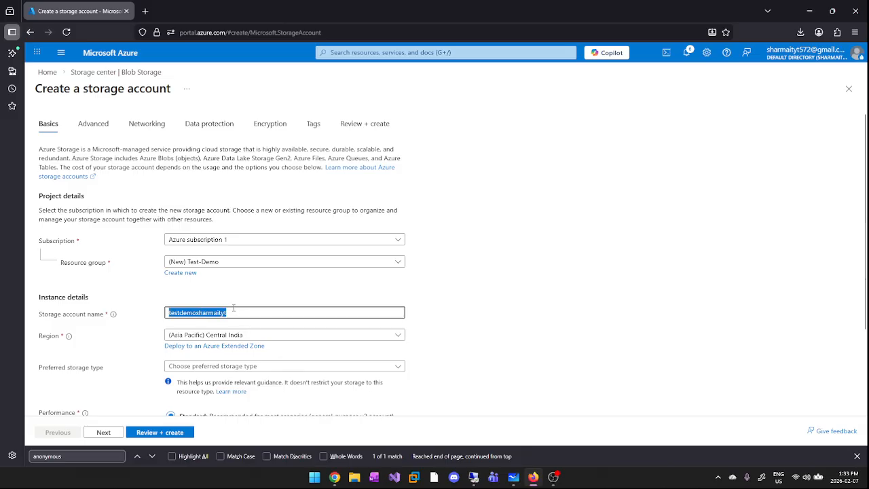
click(236, 310)
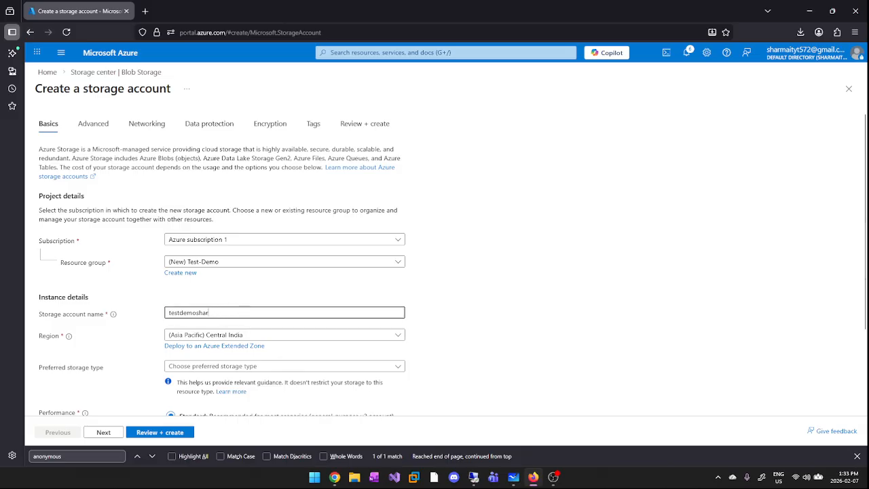
click(112, 334)
drag(182, 325, 250, 326)
click(295, 327)
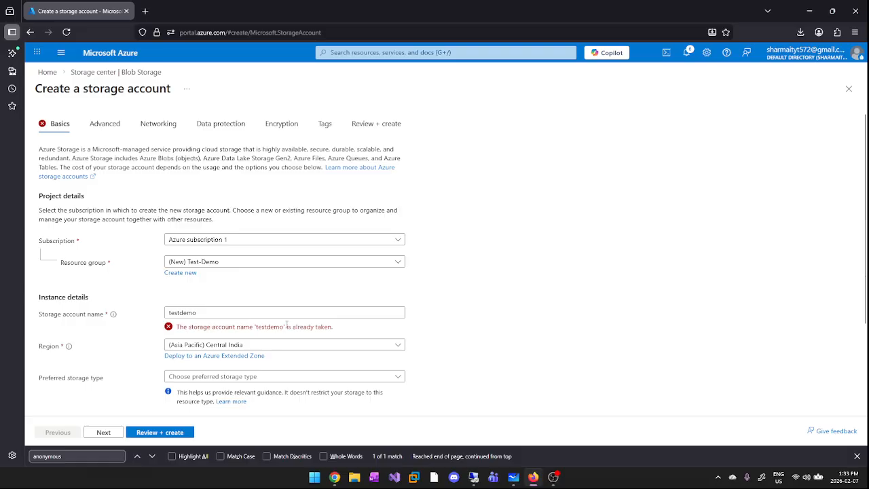
Replace the shortened storage account name with the copied name testdemosharmaityt
click(268, 310)
key(ctrl+a)
key(ctrl+v)
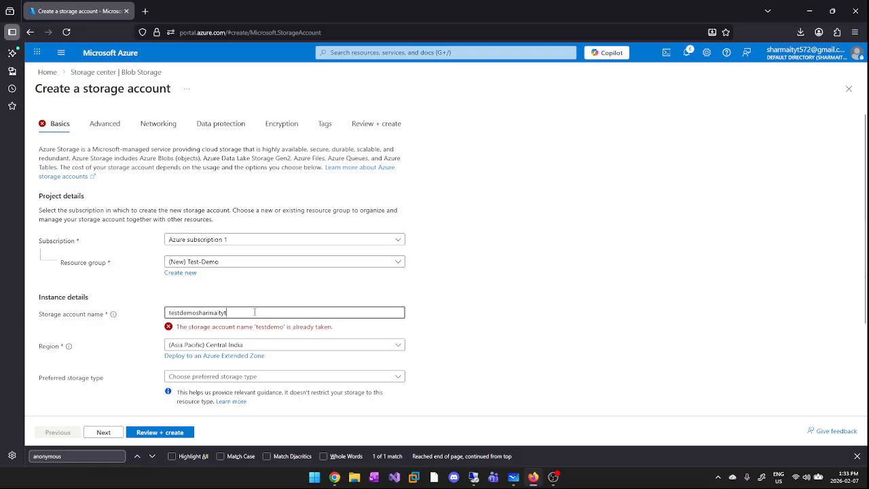
click(254, 302)
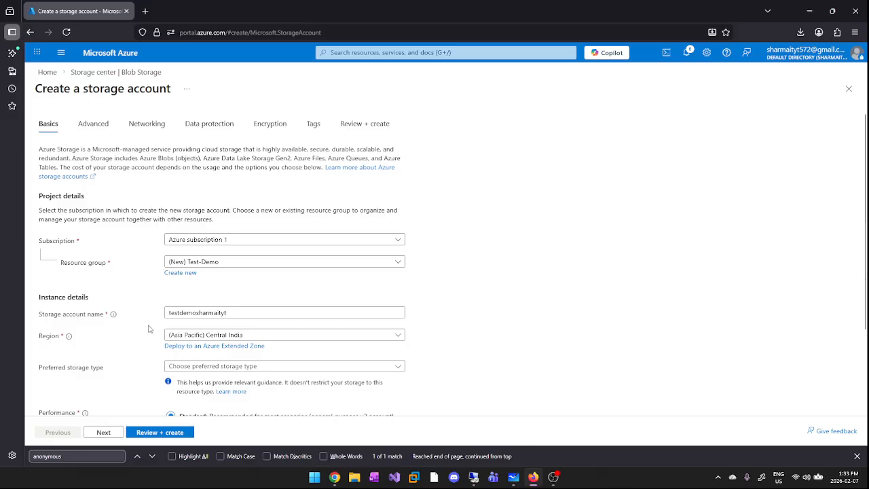
click(171, 336)
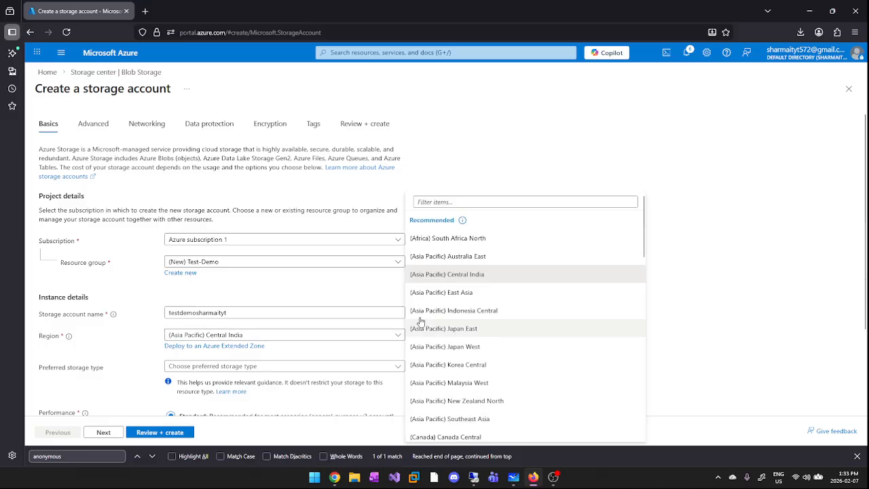
scroll(441, 312, down, 5)
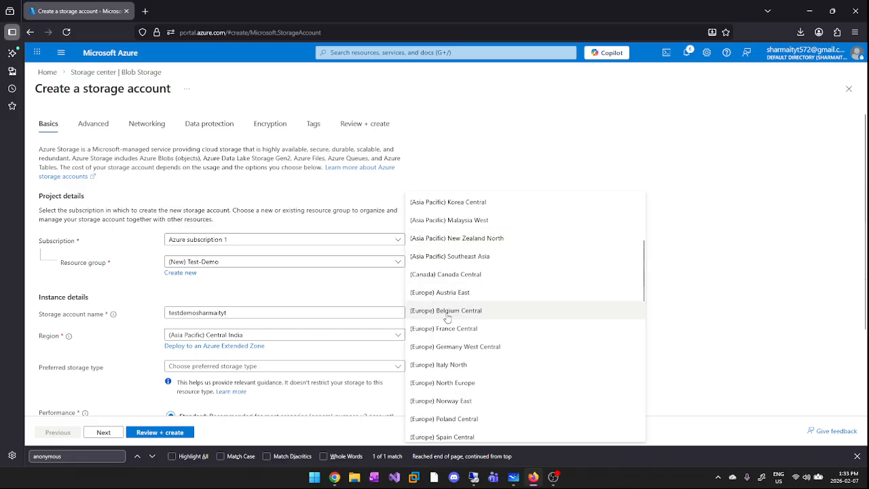
scroll(445, 316, down, 5)
click(86, 337)
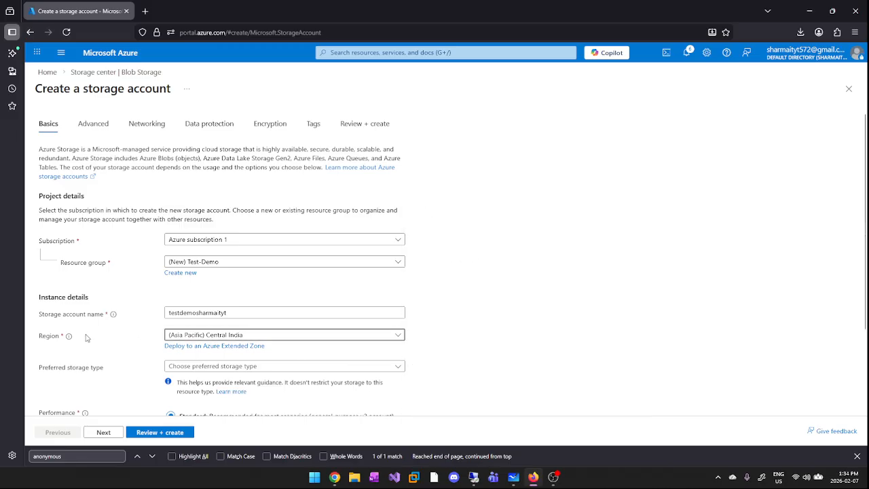
Set the preferred storage type to Azure Blob Storage or Azure Data Lake Storage Gen 2
scroll(65, 305, down, 3)
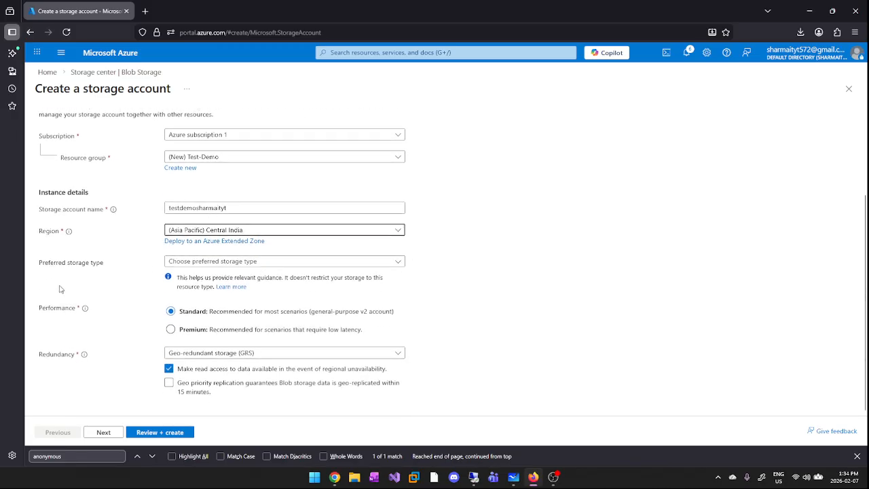
drag(53, 266, 86, 264)
click(85, 269)
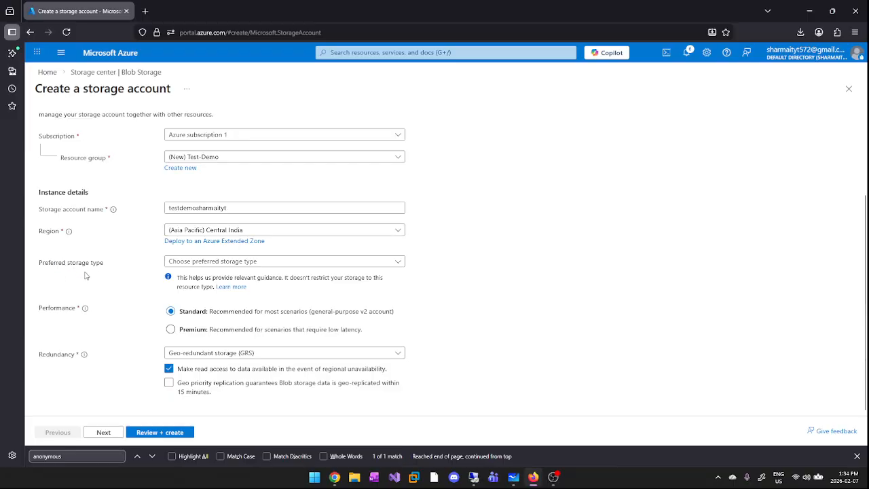
click(257, 261)
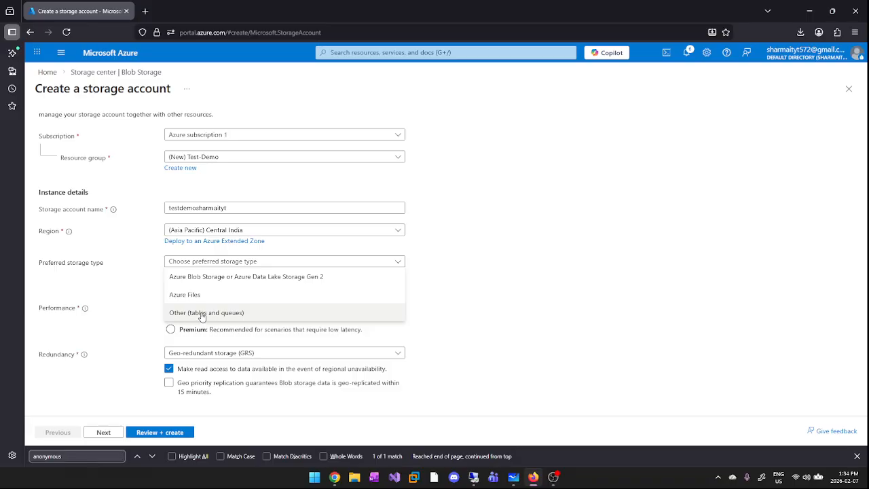
click(219, 277)
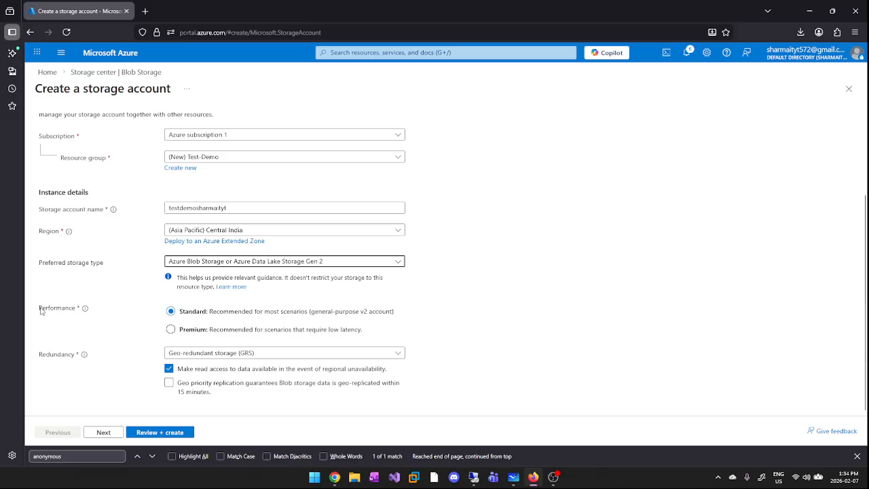
drag(40, 308, 72, 309)
click(76, 318)
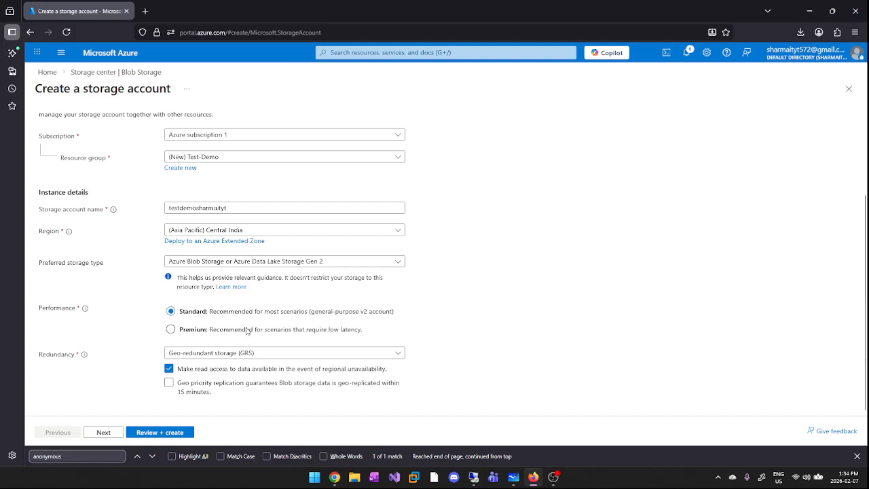
Set performance to Standard and redundancy to Locally-redundant storage (LRS), and continue to the advanced settings
click(197, 331)
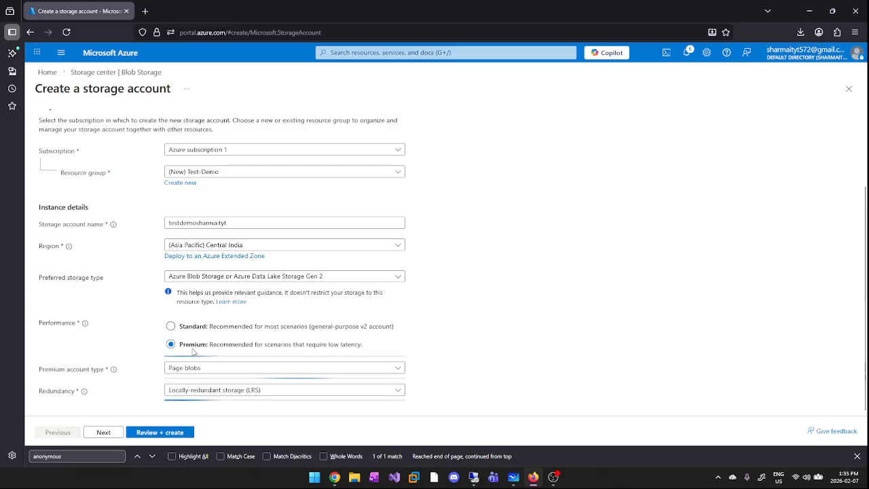
click(181, 332)
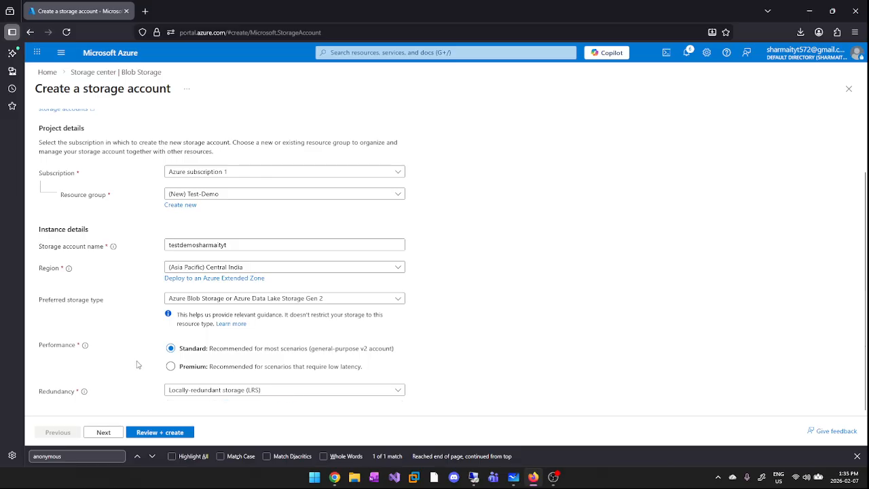
drag(43, 392, 68, 392)
click(396, 389)
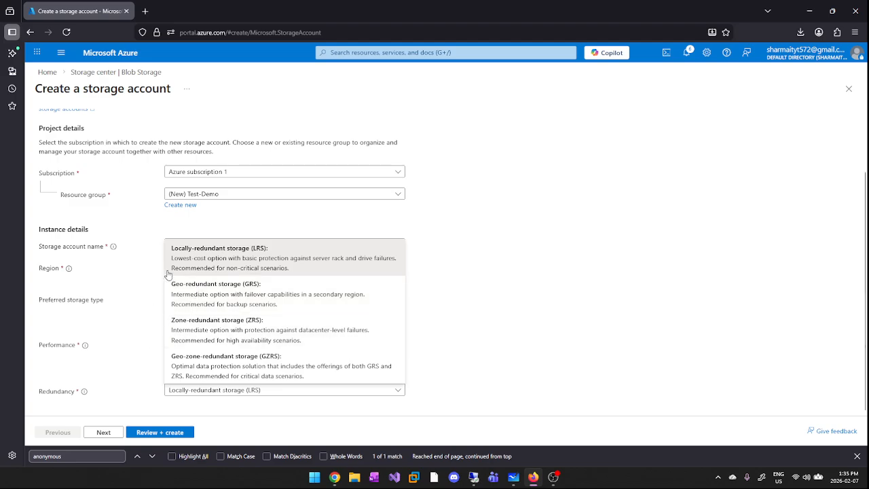
click(192, 253)
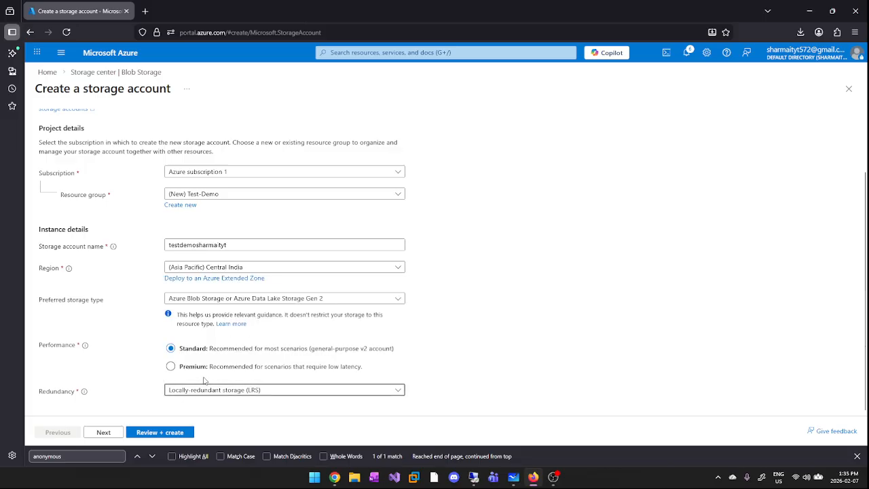
click(114, 429)
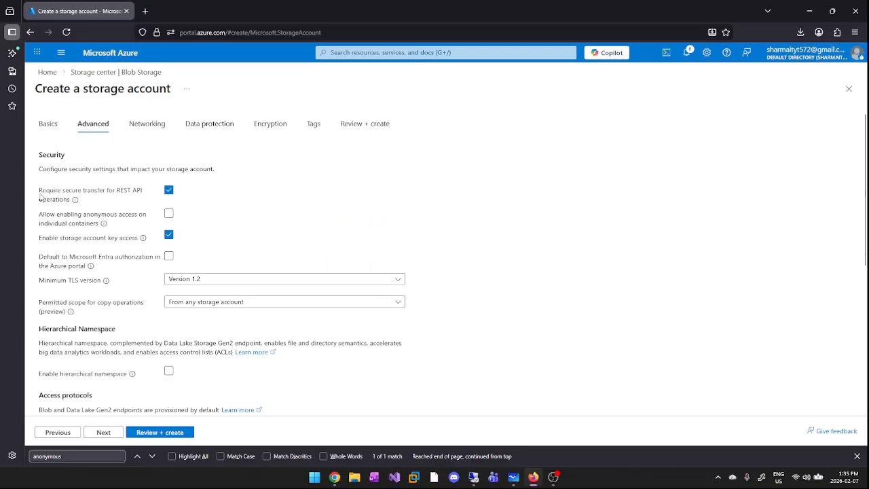
Review the security options for secure REST API transfer, anonymous container access and storage account key access
drag(39, 198, 68, 192)
click(70, 192)
click(169, 193)
click(168, 193)
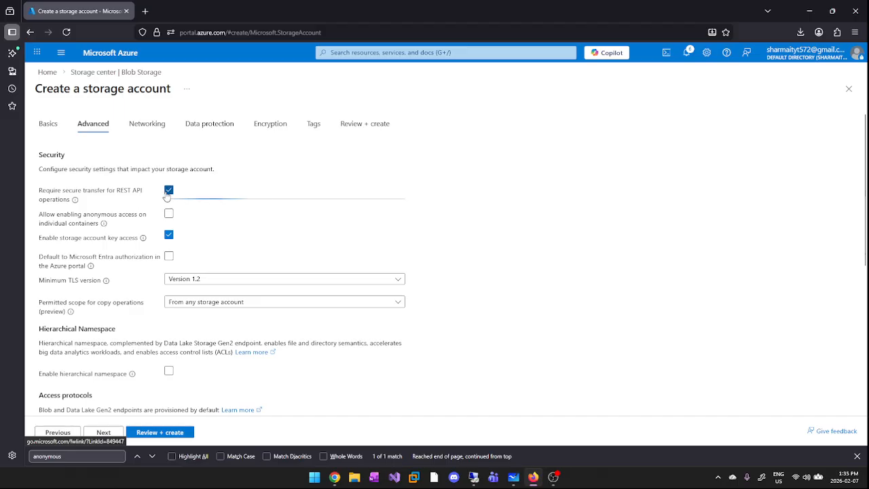
triple_click(43, 220)
click(83, 224)
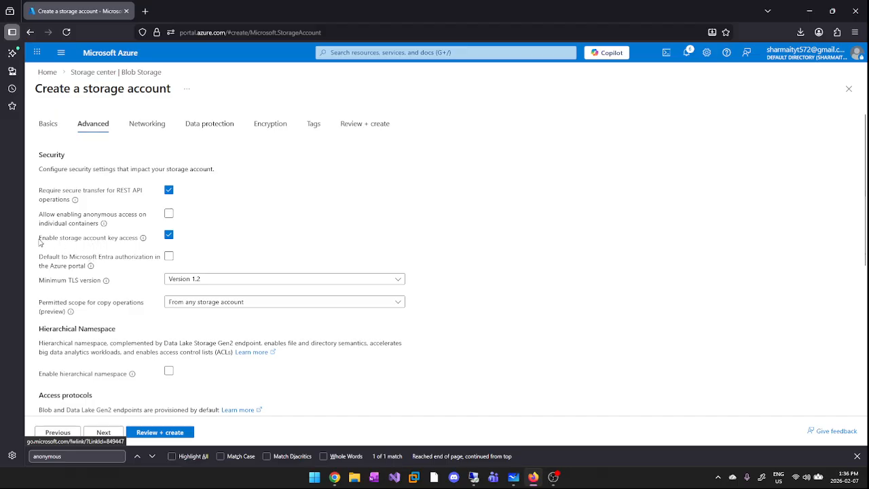
drag(39, 239, 94, 238)
click(94, 238)
mouse_move(143, 242)
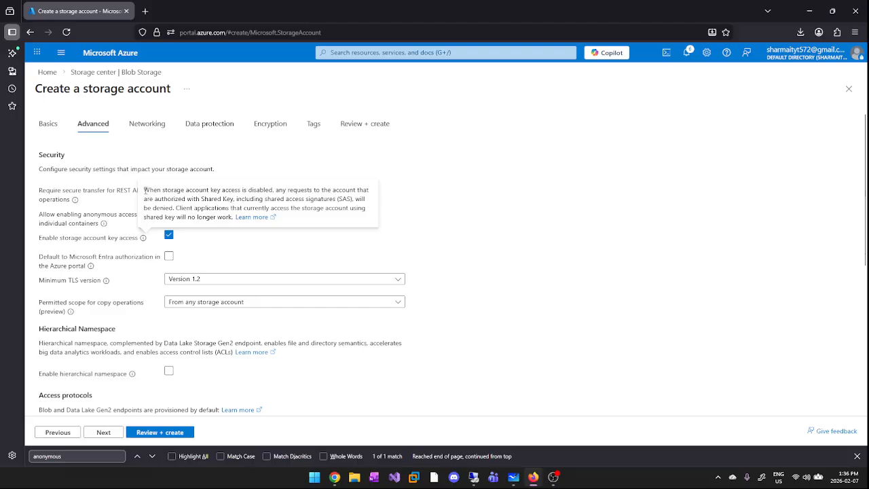
drag(144, 192, 336, 199)
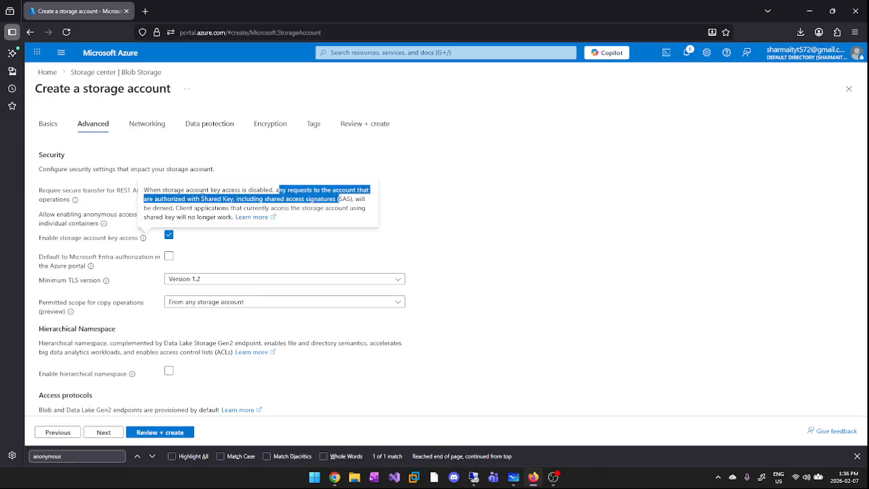
click(201, 197)
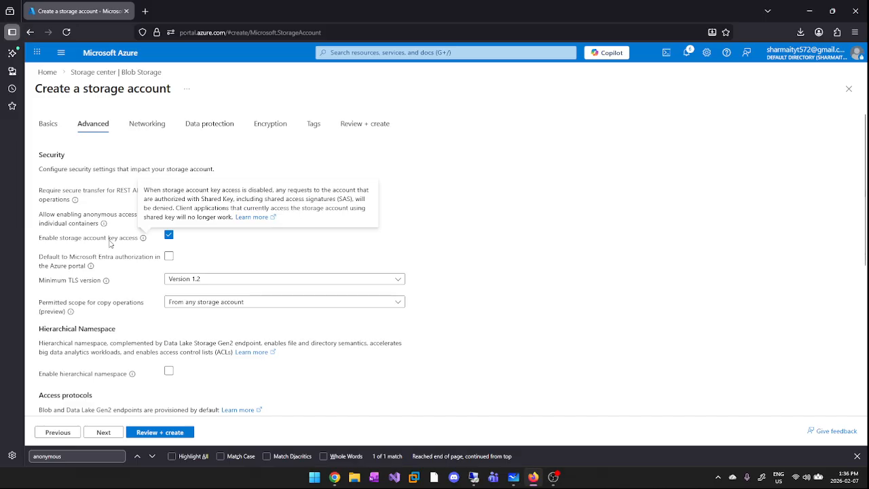
Check which versions are offered for the minimum TLS version without changing the selection
scroll(58, 238, down, 2)
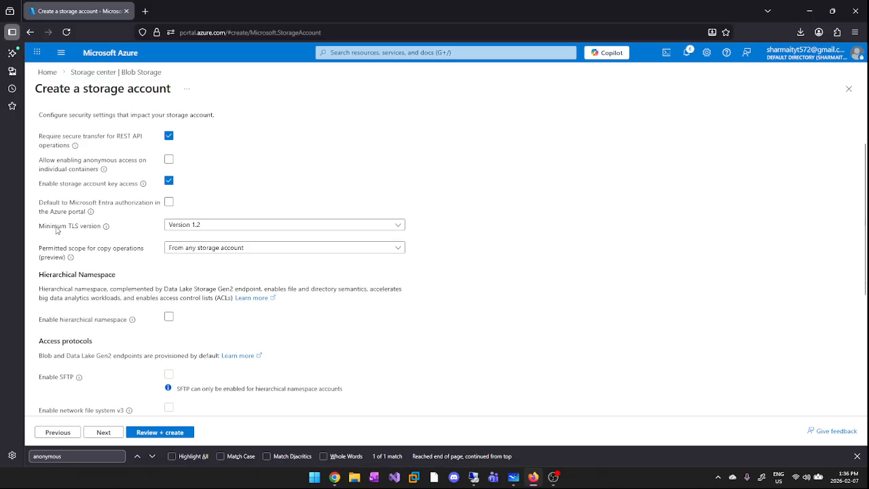
drag(72, 225, 81, 220)
click(79, 226)
click(197, 228)
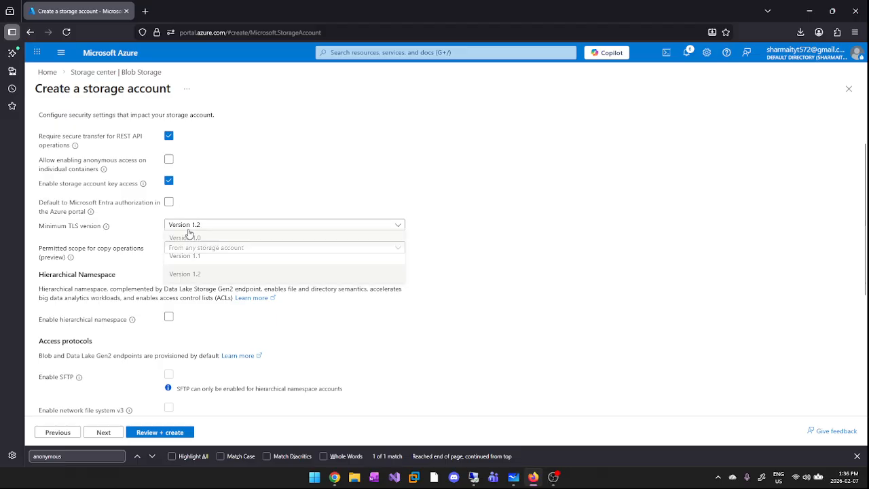
click(86, 238)
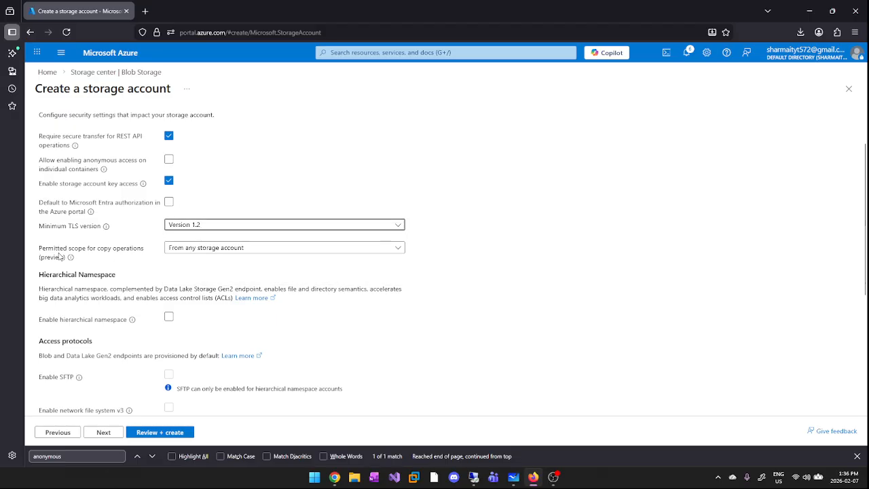
Check the SFTP and network file system v3 requirements by temporarily enabling the hierarchical namespace, and disable it again
scroll(136, 263, down, 3)
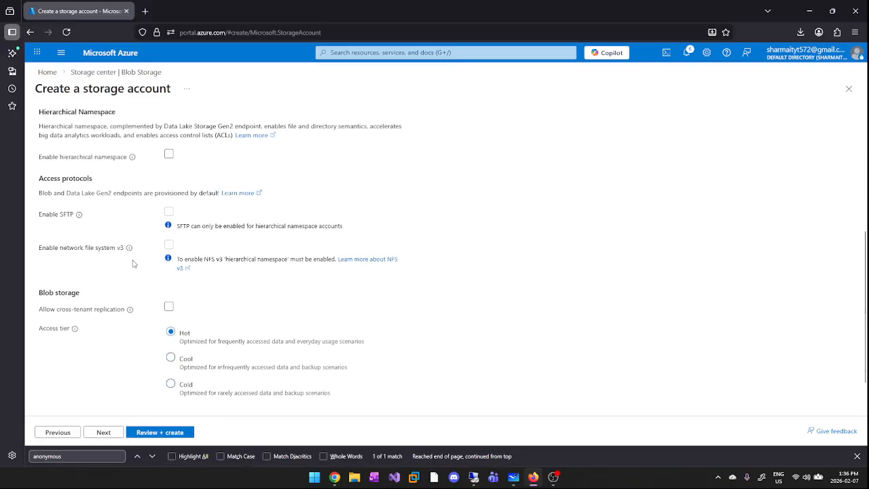
drag(34, 212, 65, 217)
click(66, 219)
drag(48, 249, 122, 258)
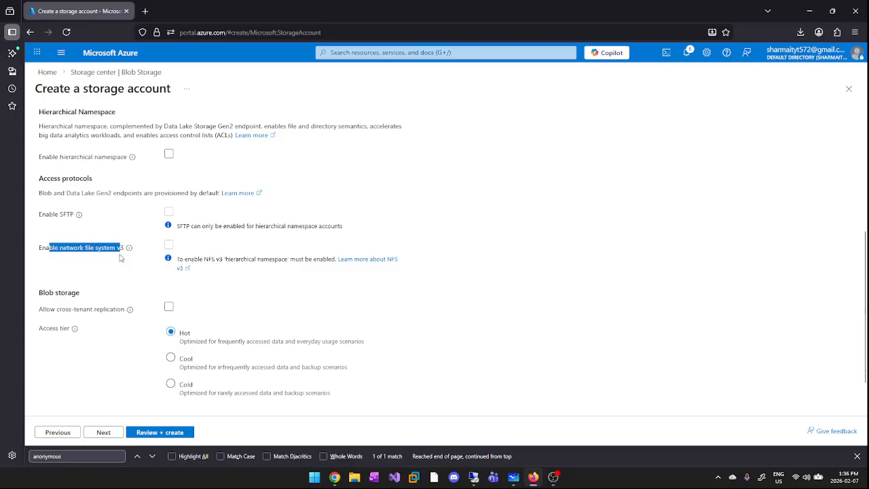
click(121, 259)
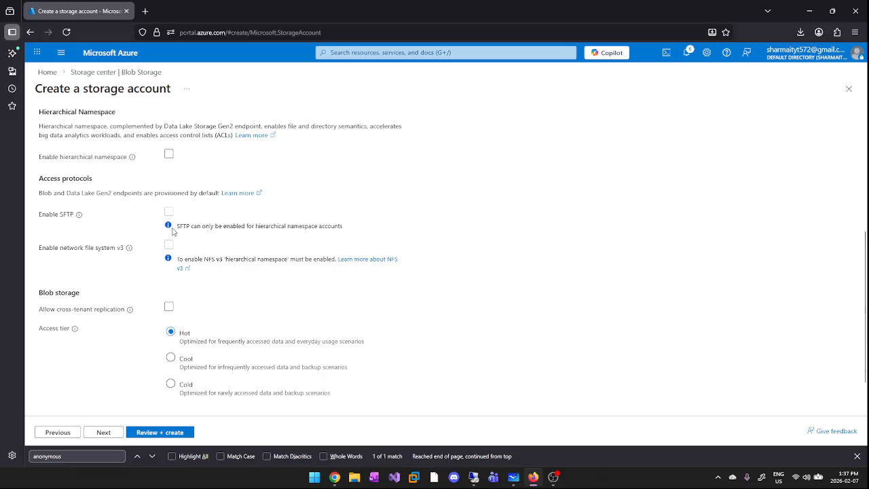
drag(176, 226, 234, 249)
click(222, 235)
click(169, 155)
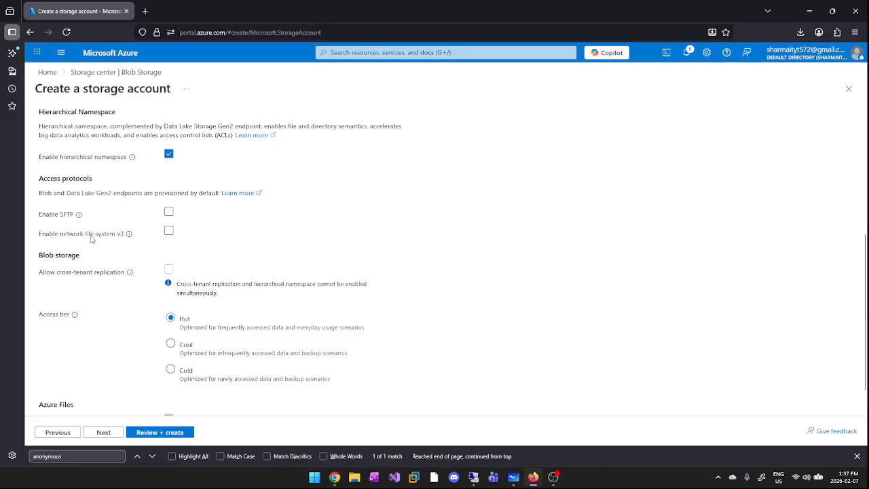
click(169, 155)
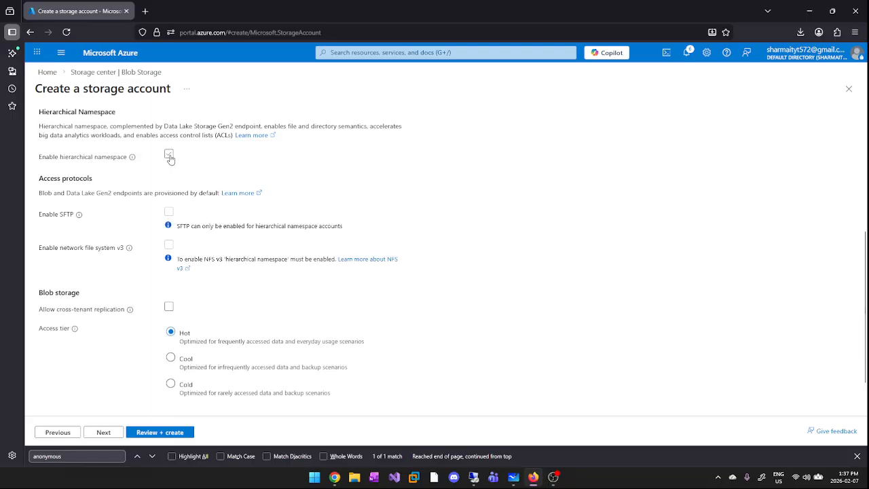
Set the blob access tier to Hot and enable Managed Identity for SMB
scroll(127, 304, down, 1)
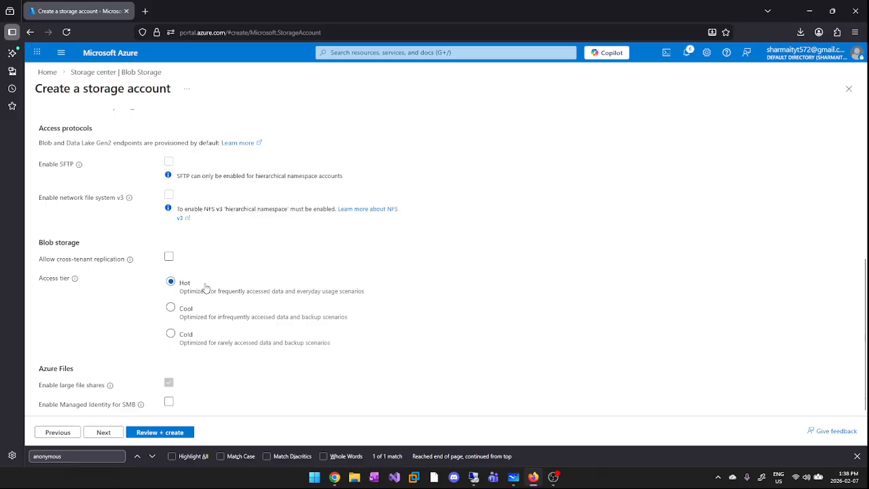
click(191, 317)
click(192, 316)
click(181, 286)
drag(59, 403, 128, 408)
click(129, 408)
click(169, 403)
Go through the networking settings, including the private endpoint section, keep the defaults and continue to data protection
click(111, 433)
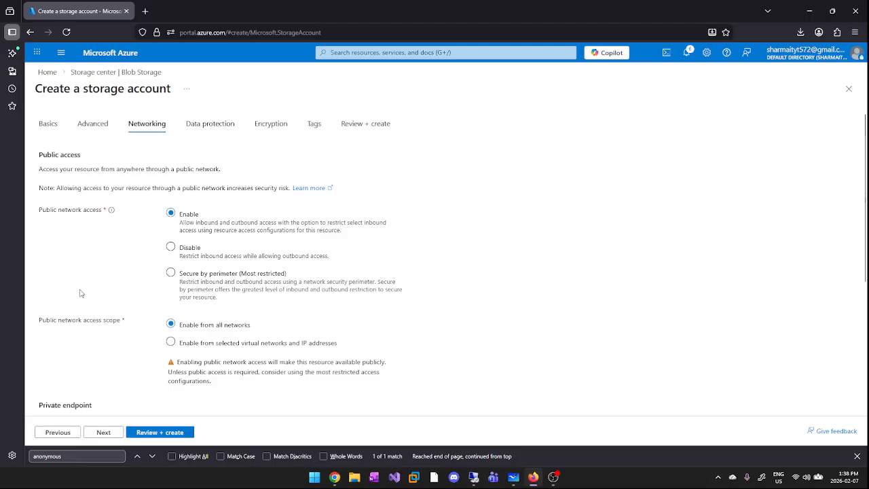
scroll(99, 348, down, 3)
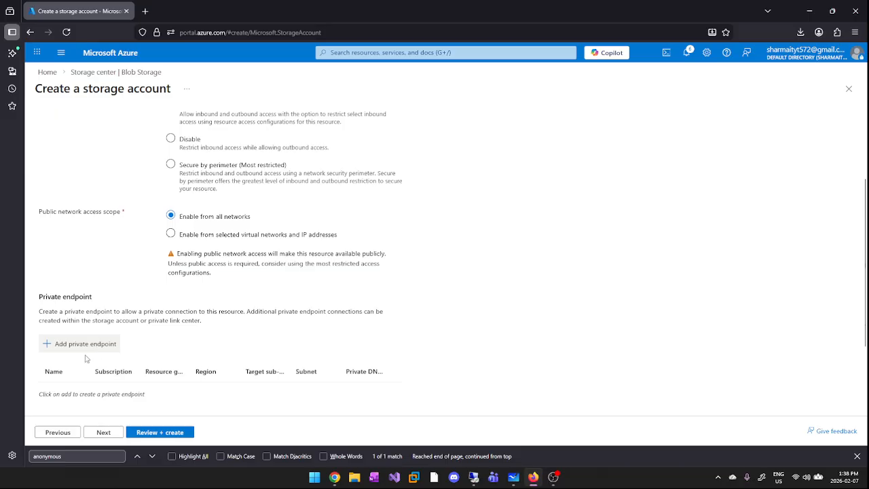
drag(41, 243, 101, 243)
click(99, 246)
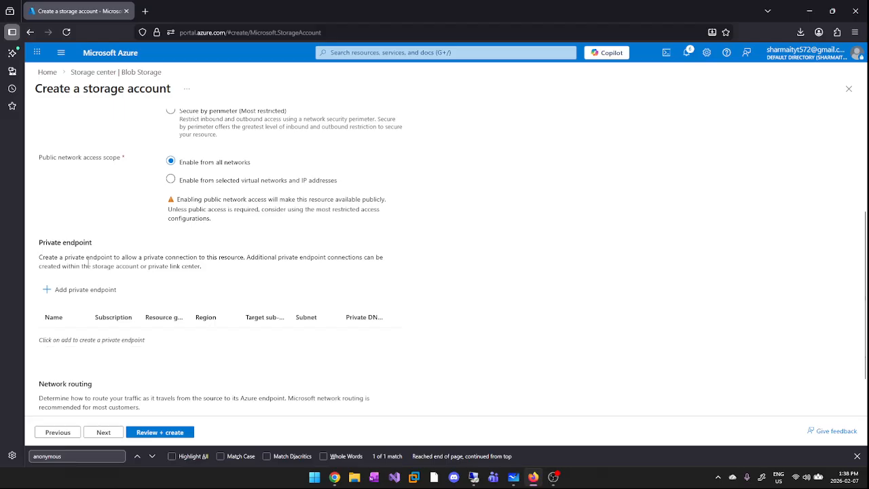
click(118, 438)
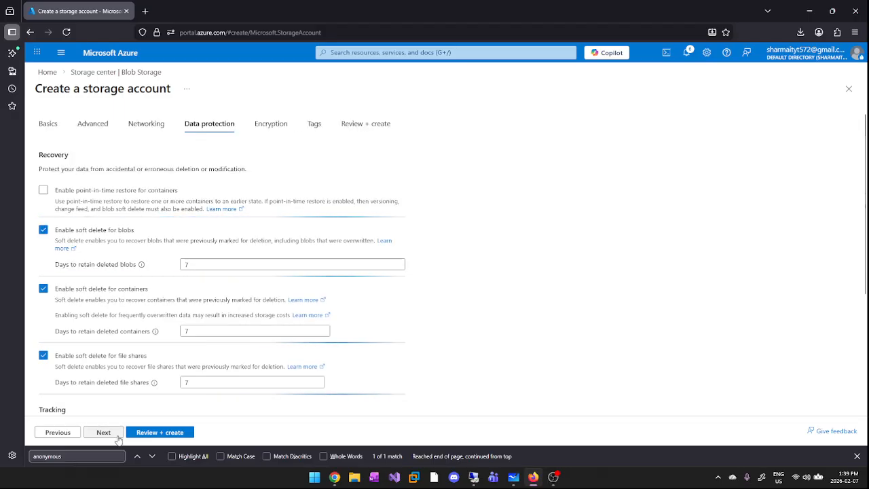
Examine the data protection options: soft delete and retention days for blobs, containers and file shares, plus tracking and access control
drag(43, 160, 78, 167)
click(83, 168)
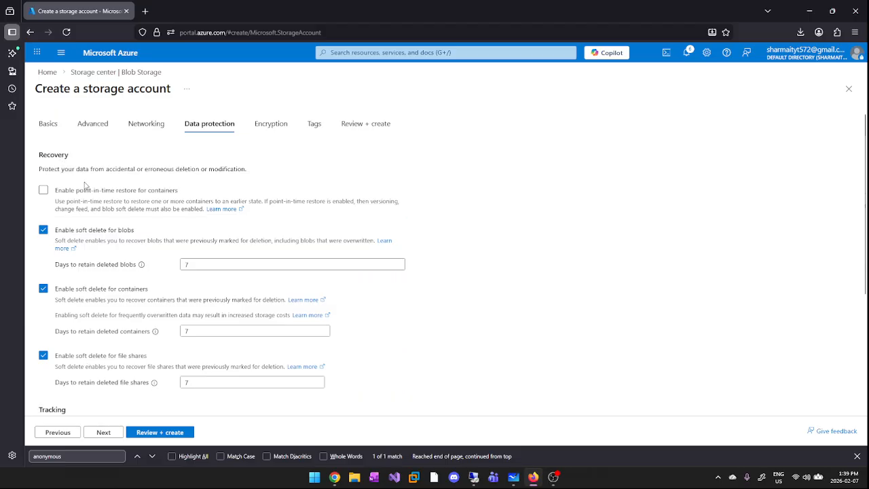
drag(62, 233, 140, 229)
click(144, 237)
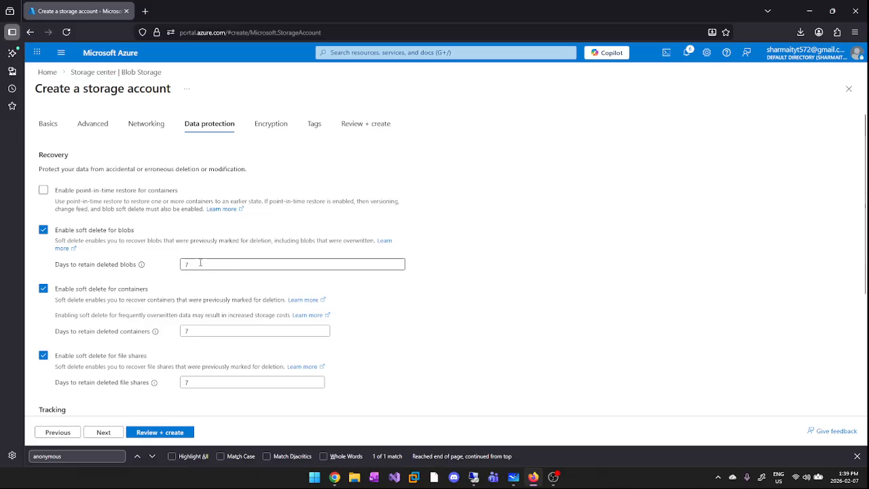
click(184, 264)
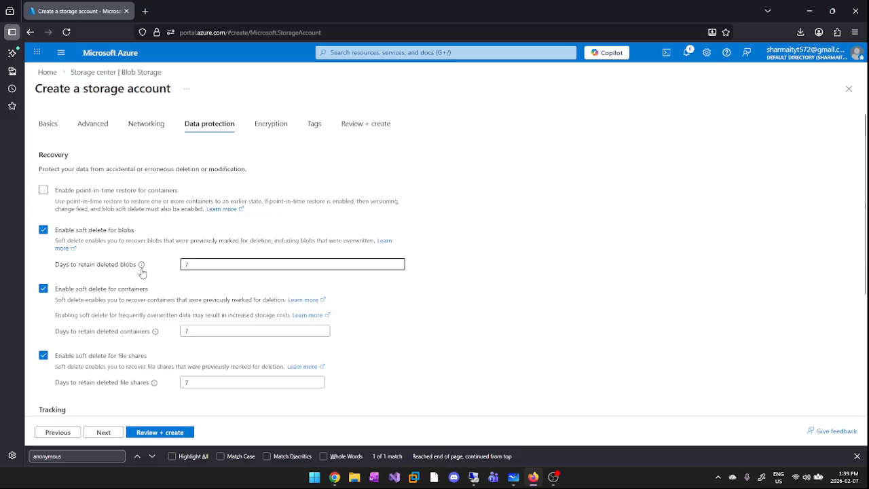
mouse_move(141, 269)
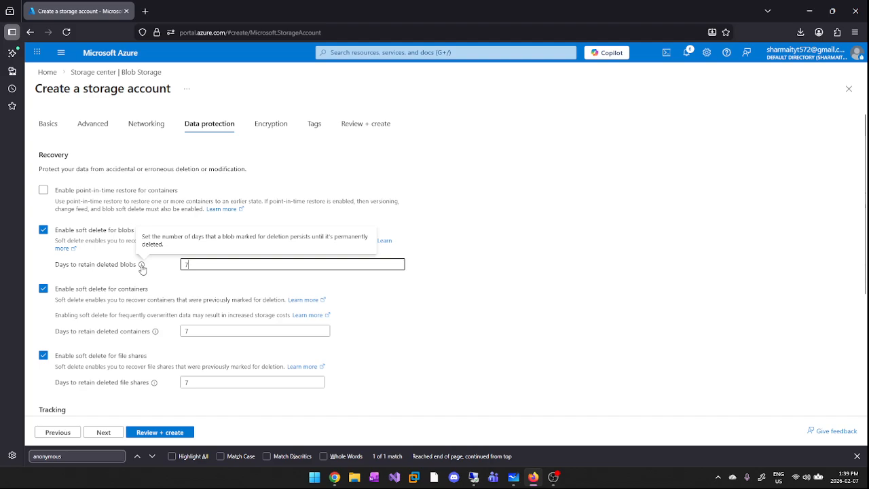
click(116, 274)
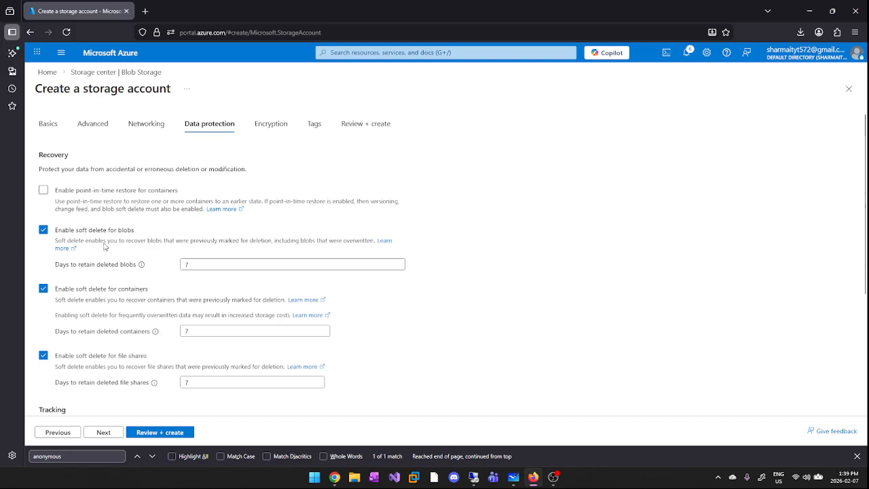
scroll(75, 288, down, 2)
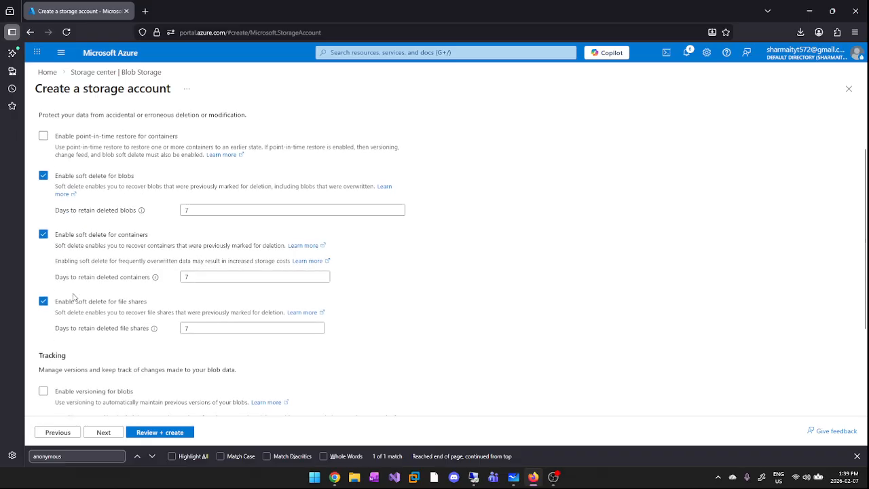
drag(80, 176, 138, 180)
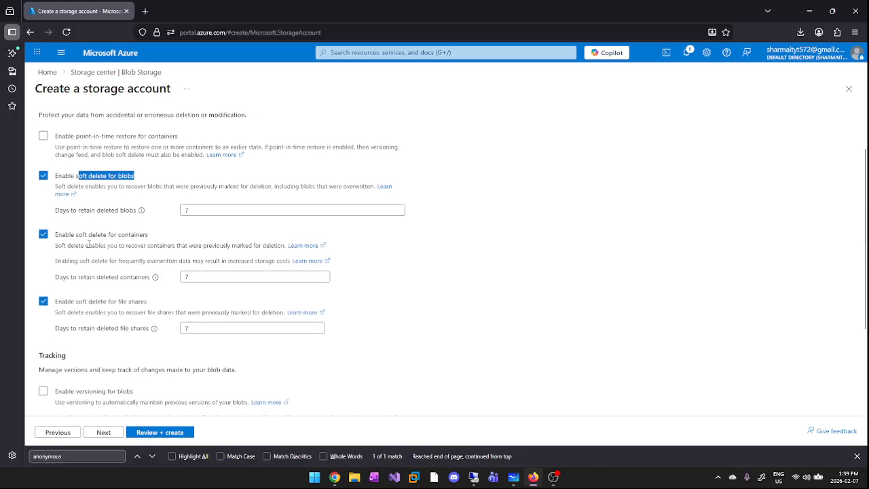
drag(87, 238, 136, 240)
click(137, 240)
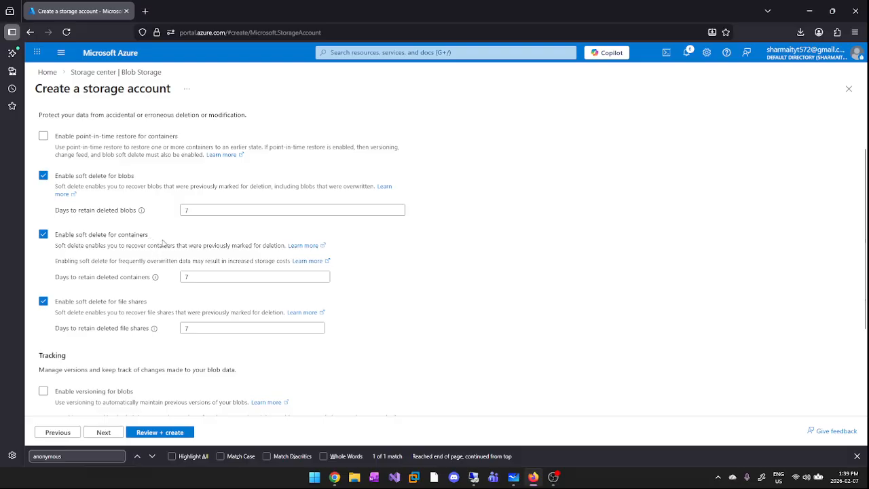
drag(110, 176, 126, 177)
scroll(99, 289, down, 2)
scroll(99, 265, down, 3)
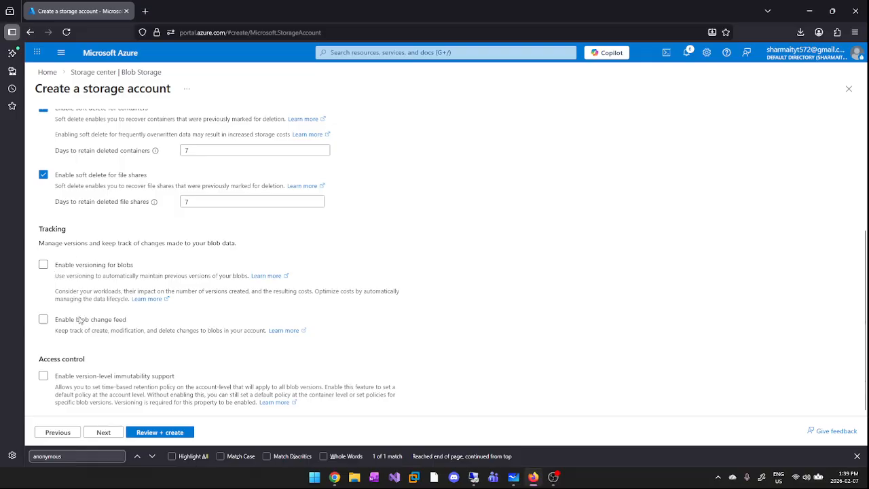
Continue to the encryption settings, look at the customer-managed key option, and set the encryption type to Microsoft-managed keys (MMK)
click(105, 432)
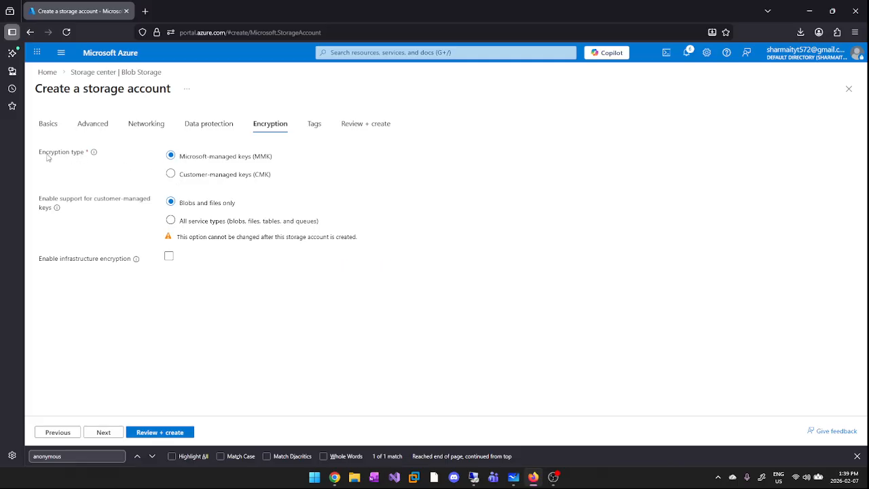
drag(41, 153, 87, 156)
click(81, 176)
click(171, 174)
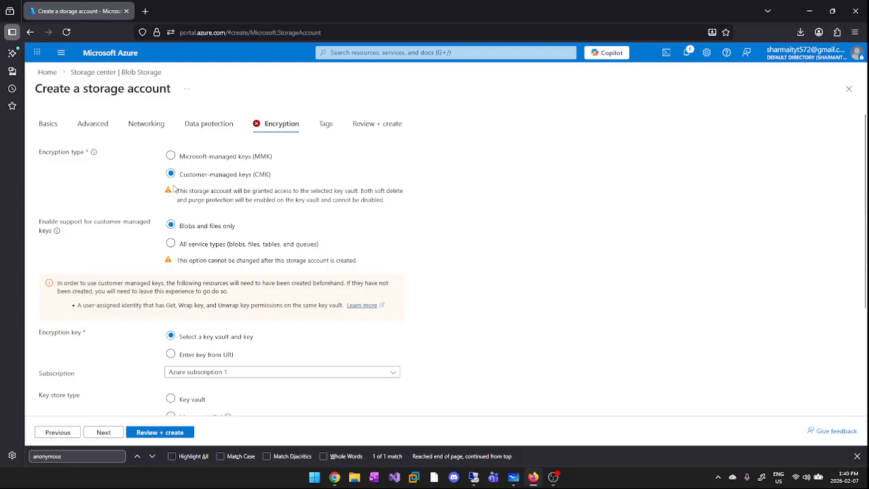
click(188, 156)
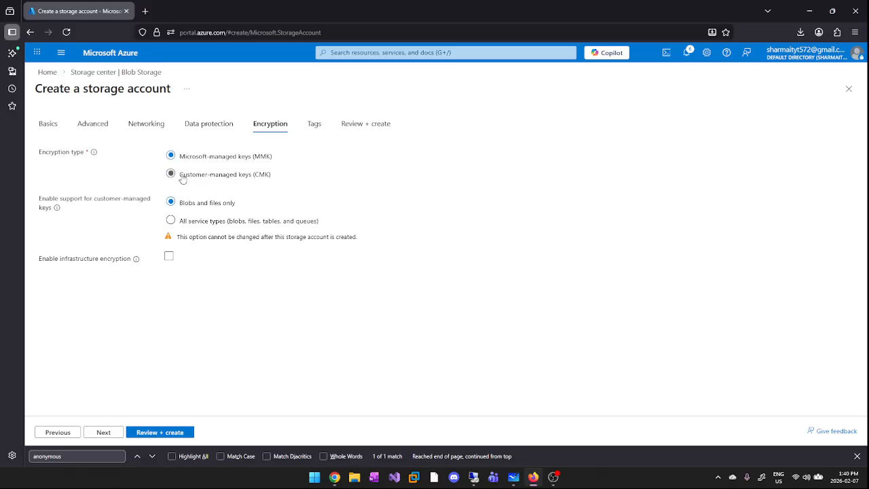
Keep Microsoft-managed keys (MMK) as the encryption type, skip the tags, review the summary and create the storage account
click(182, 176)
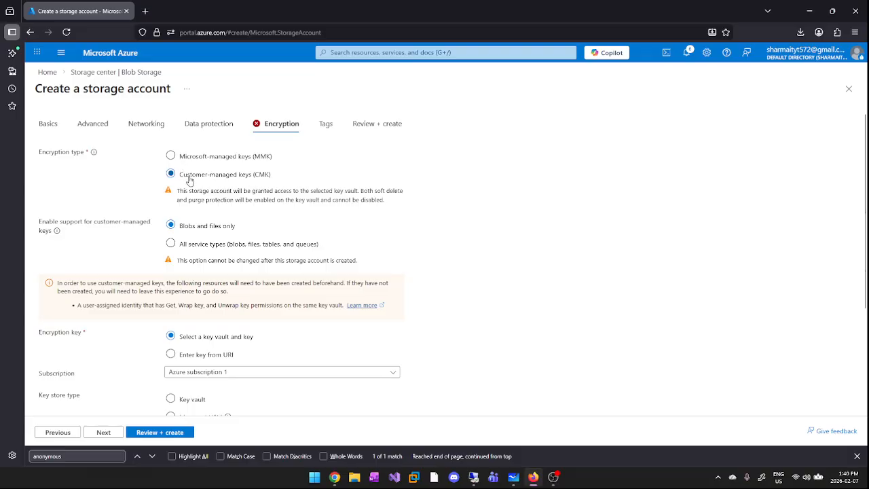
click(192, 160)
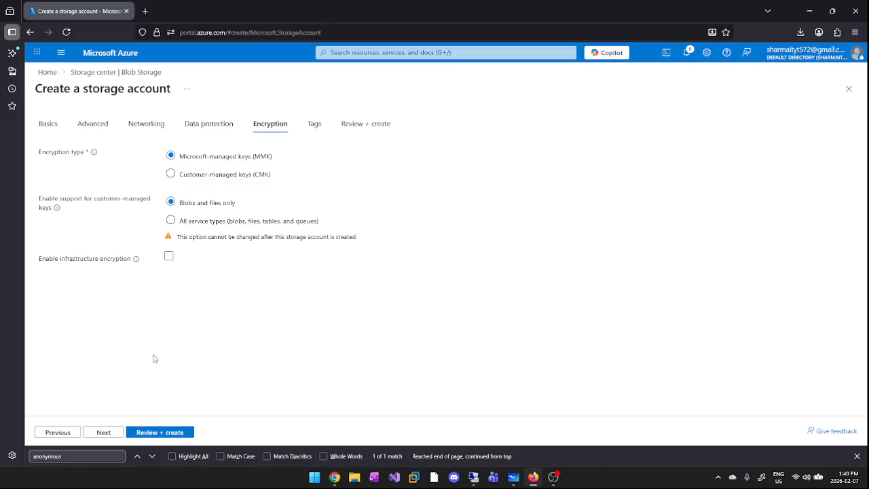
click(104, 432)
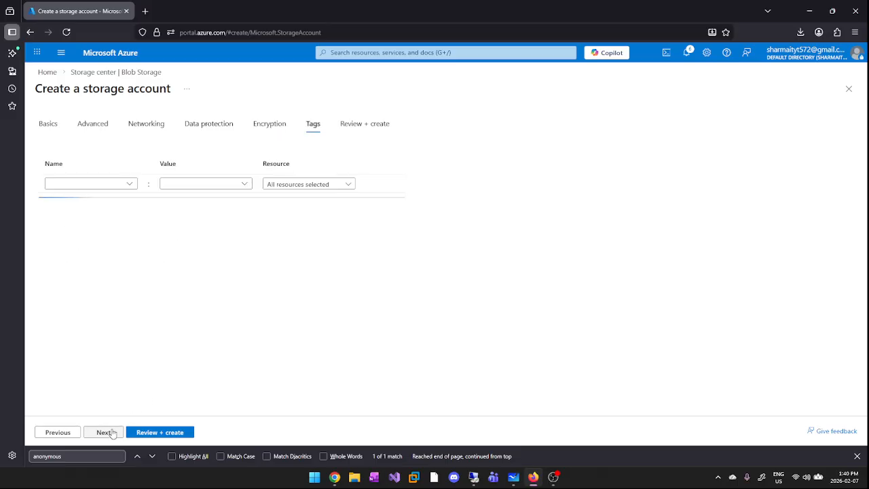
click(116, 435)
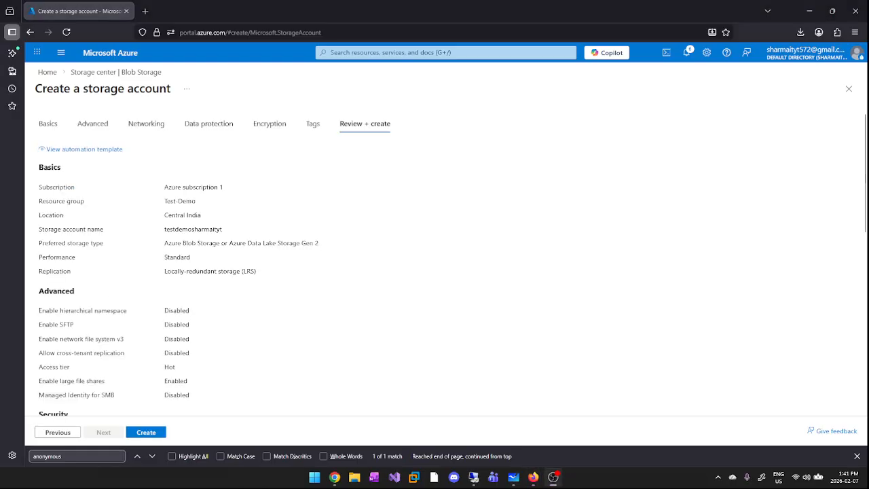
scroll(191, 326, down, 5)
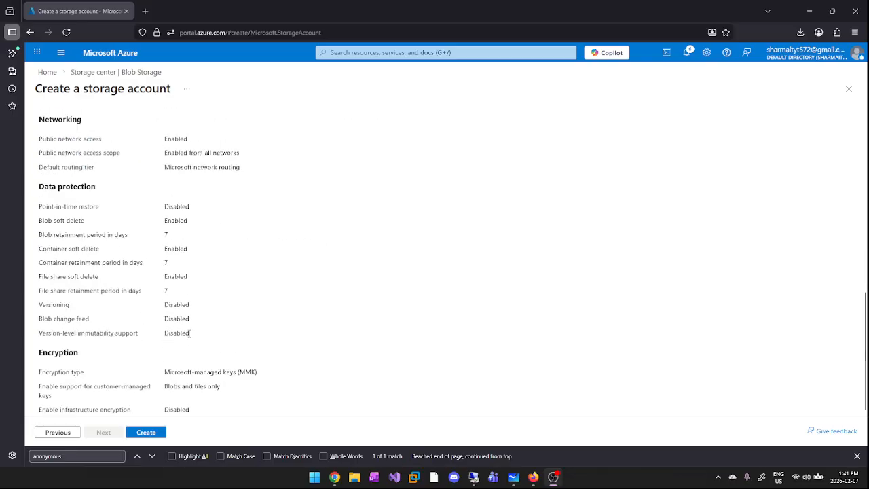
click(153, 435)
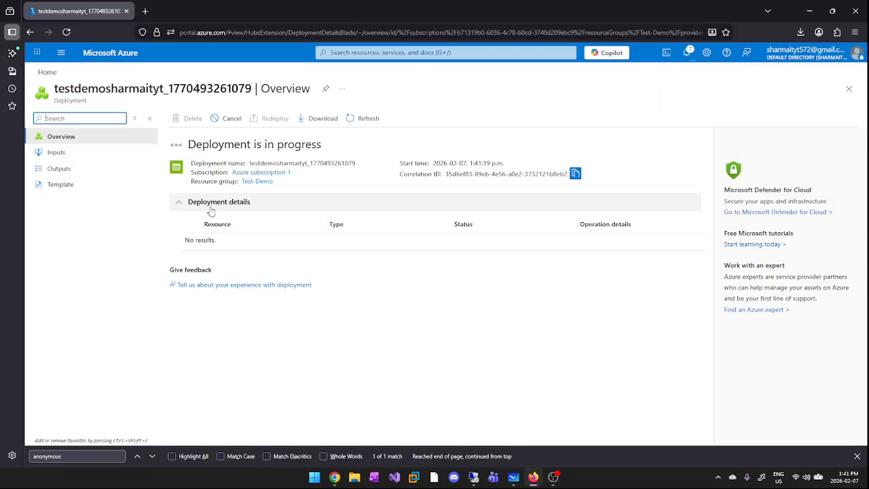
Open the Virtual machines service in a new browser tab and sign in with the existing Gmail account
click(61, 53)
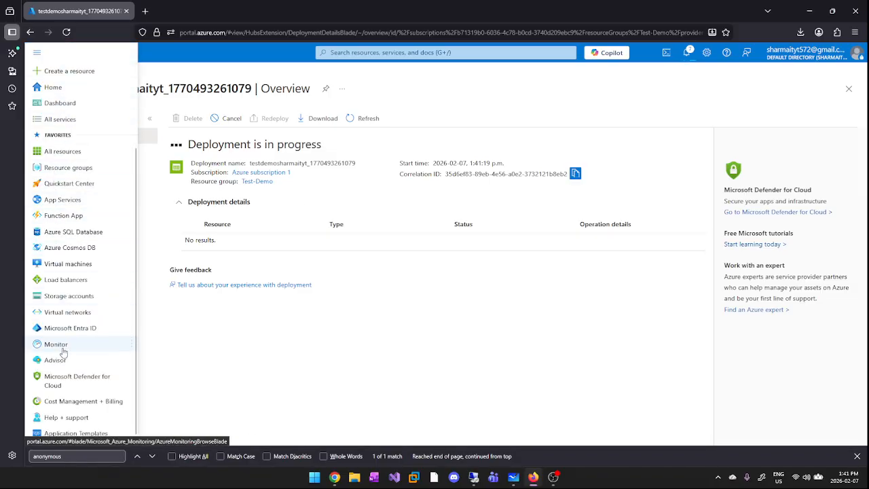
click(382, 53)
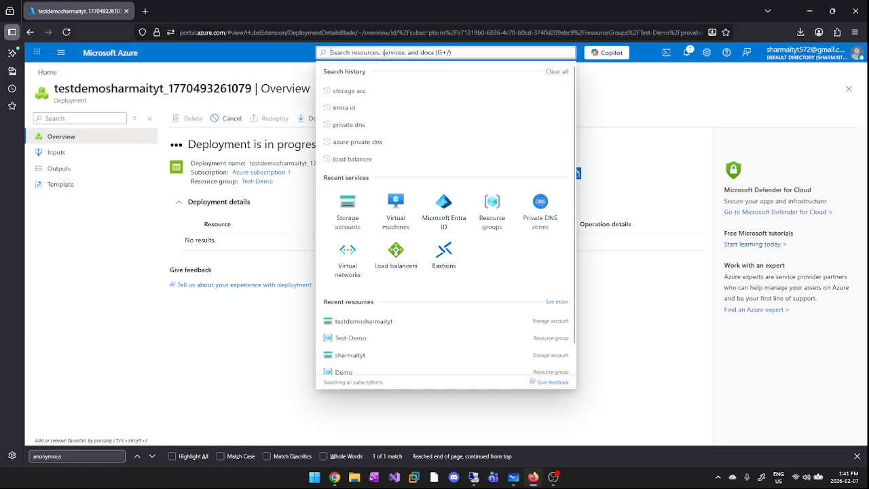
middle_click(395, 203)
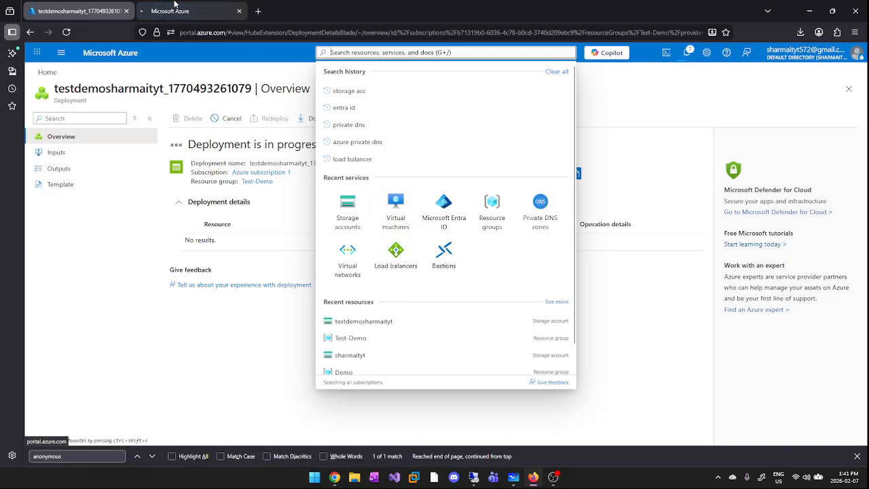
click(173, 4)
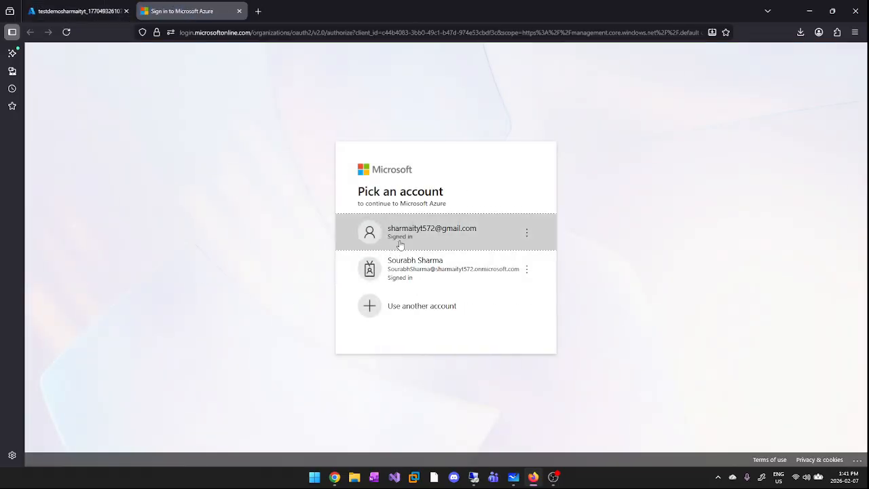
click(396, 245)
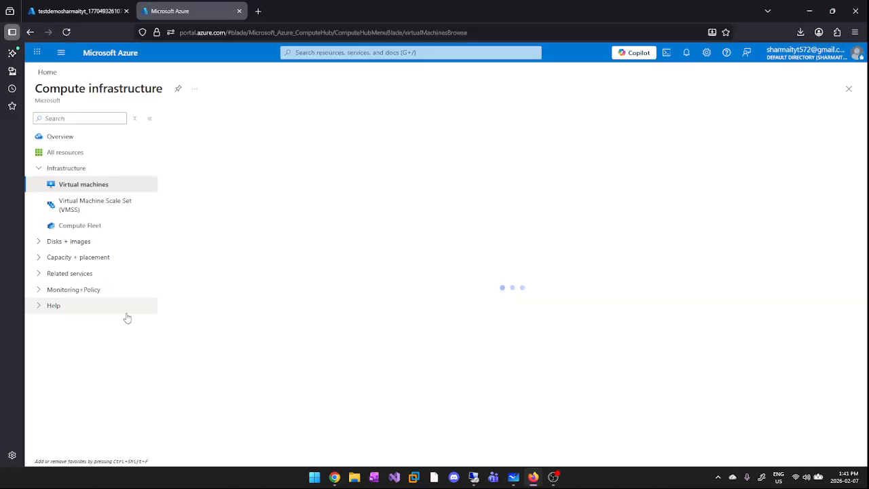
Open the vm1 virtual machine at full width and copy its primary NIC public IP address
drag(224, 216, 209, 227)
click(213, 216)
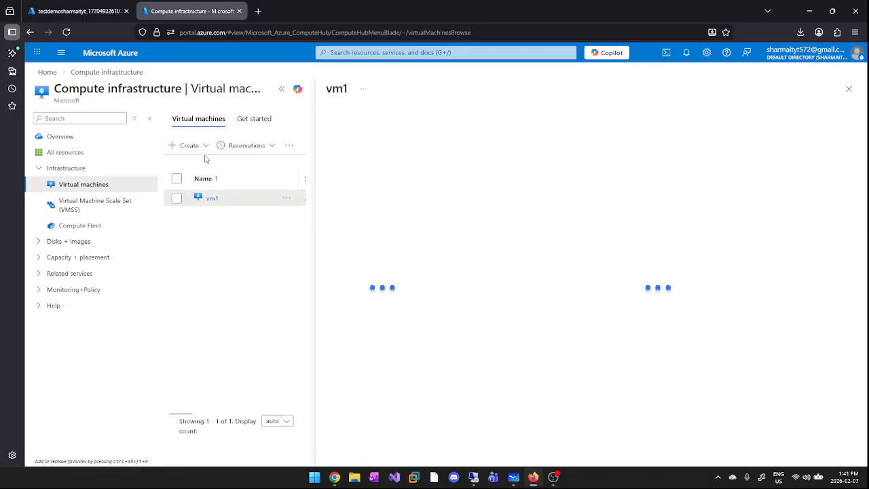
click(281, 88)
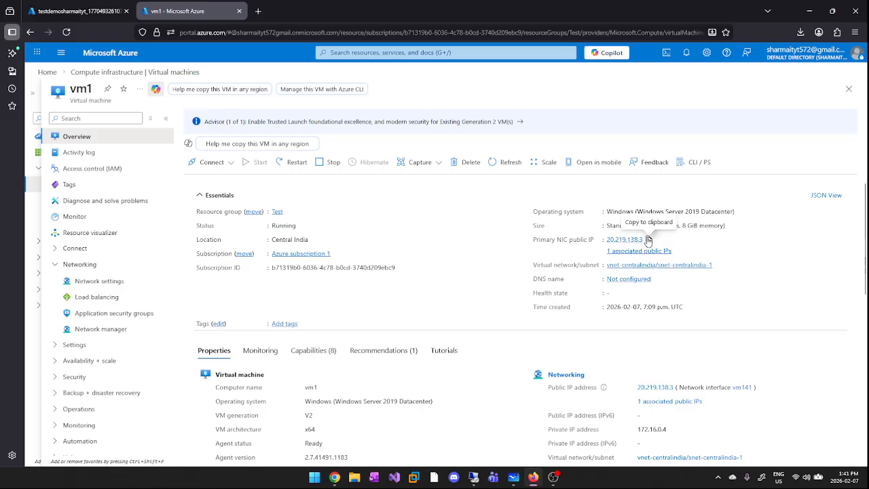
click(648, 240)
click(855, 32)
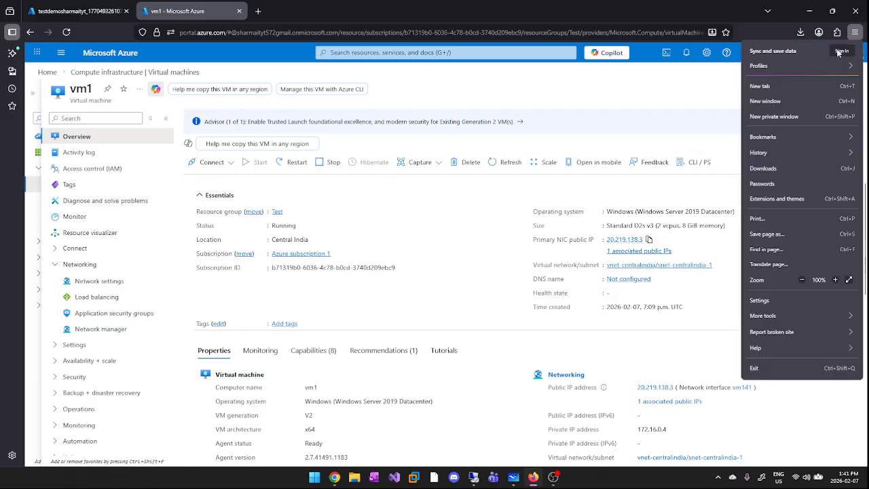
click(767, 116)
key(ctrl+v)
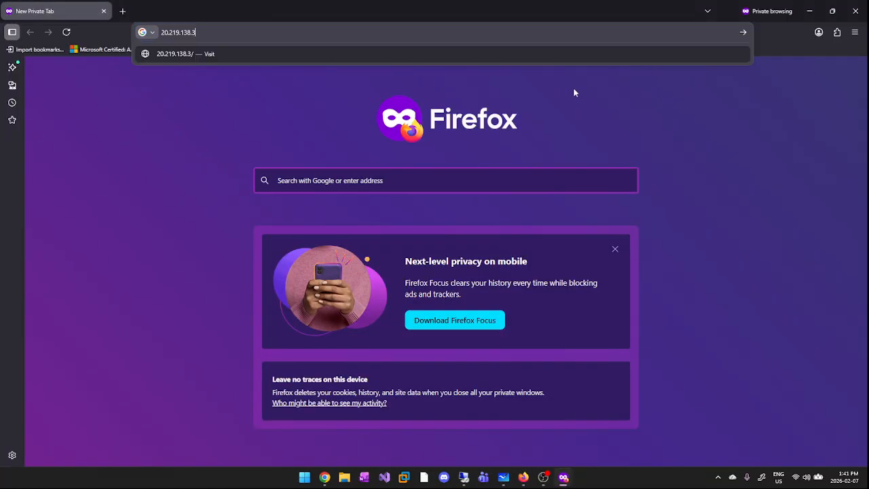
key(ctrl+a)
text(htt)
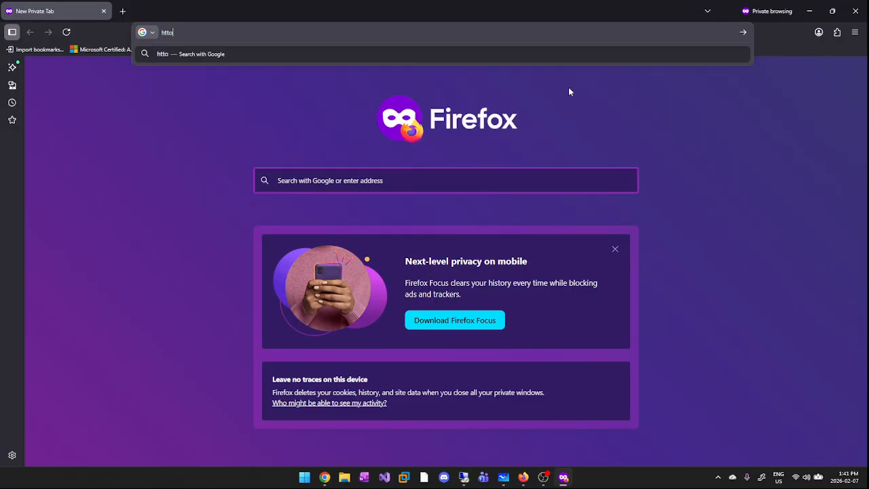
text(p://)
key(ctrl+v)
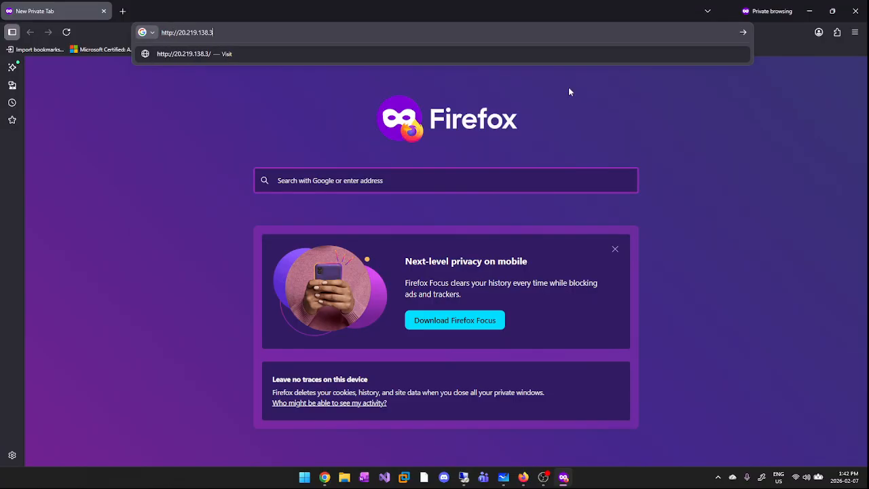
key(Return)
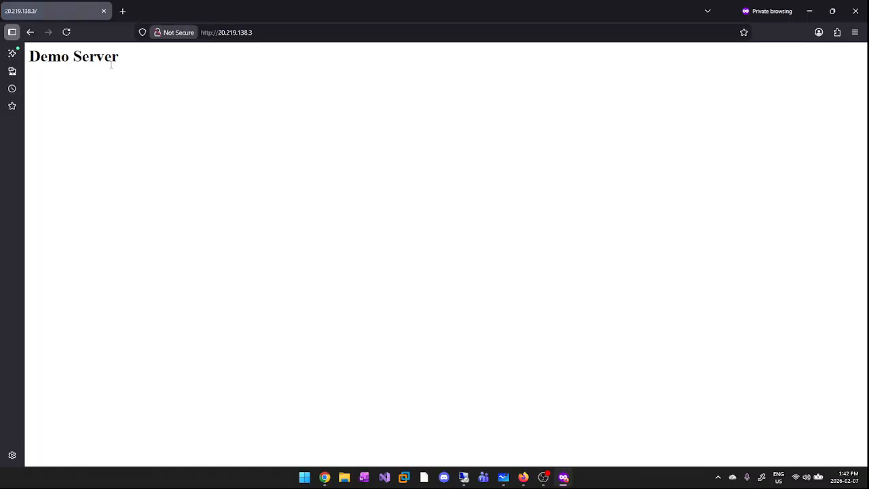
Examine the heading text on the page served by the virtual machine
drag(112, 60, 61, 59)
click(63, 70)
drag(119, 58, 29, 58)
click(109, 86)
drag(127, 63, 40, 68)
click(47, 71)
Bring up the vm1 Remote Desktop session full screen and open the iisstart file from wwwroot in Notepad
drag(868, 97, 335, 81)
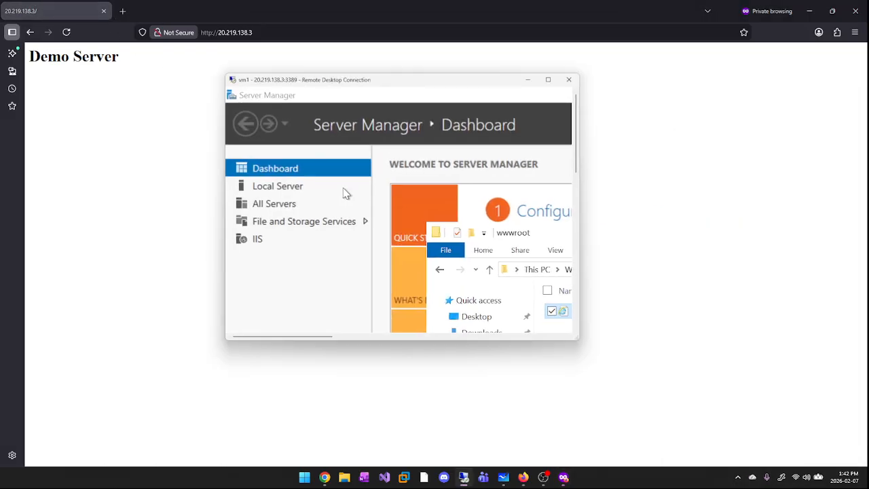
click(550, 81)
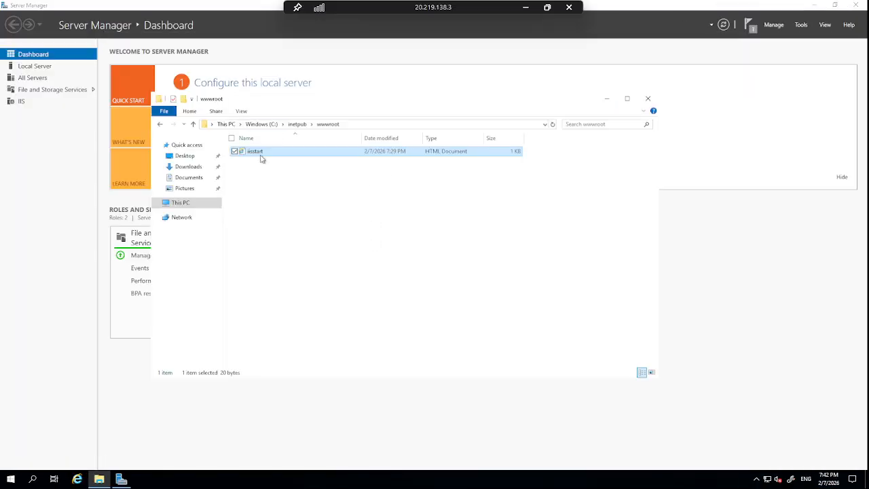
right_click(260, 158)
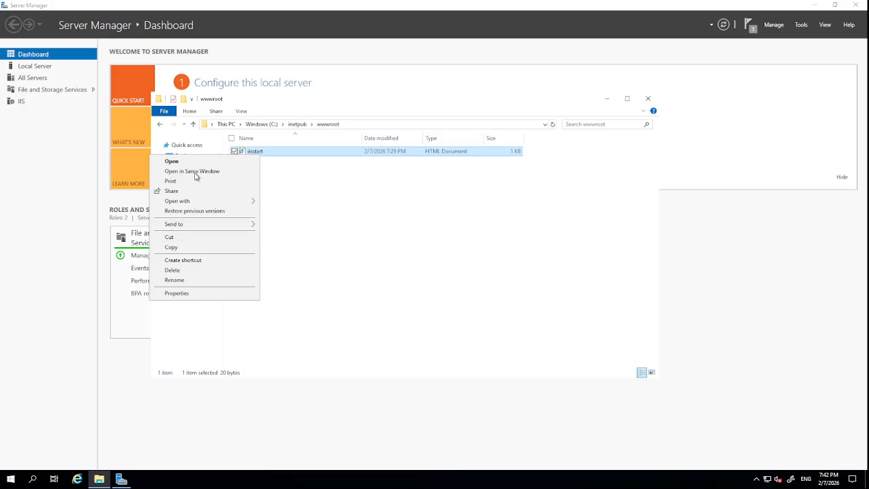
click(335, 201)
right_click(290, 154)
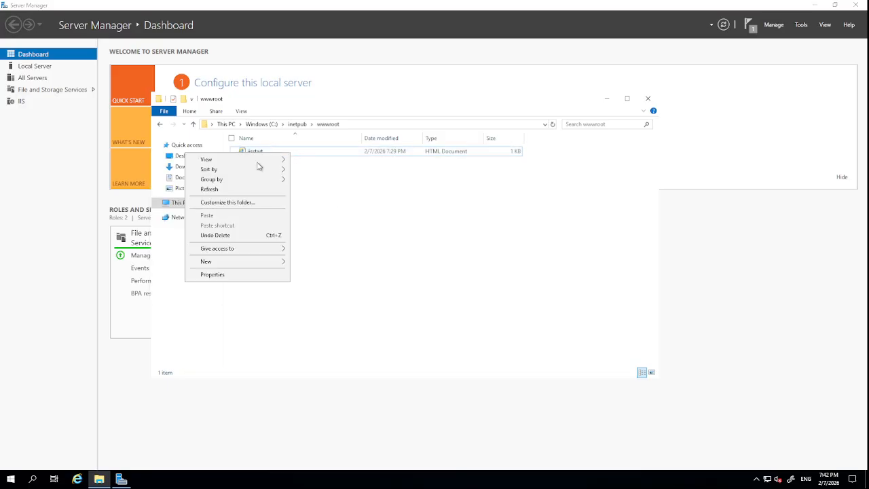
click(310, 153)
right_click(311, 154)
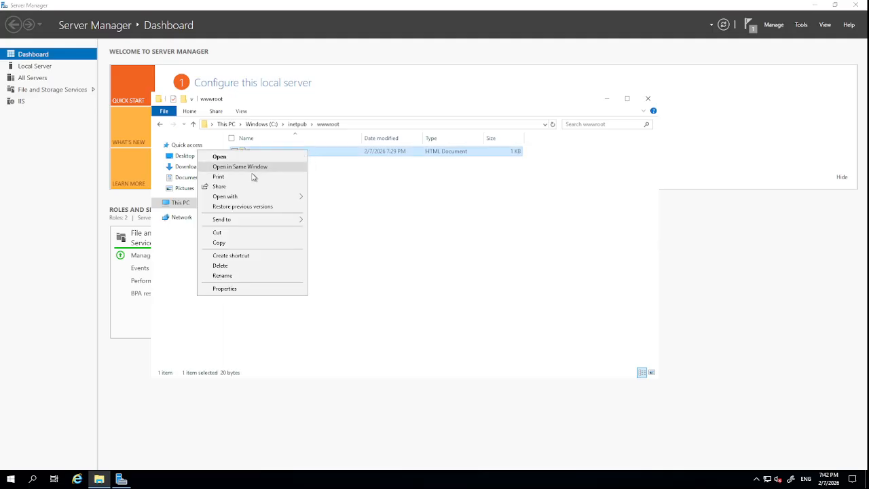
mouse_move(293, 197)
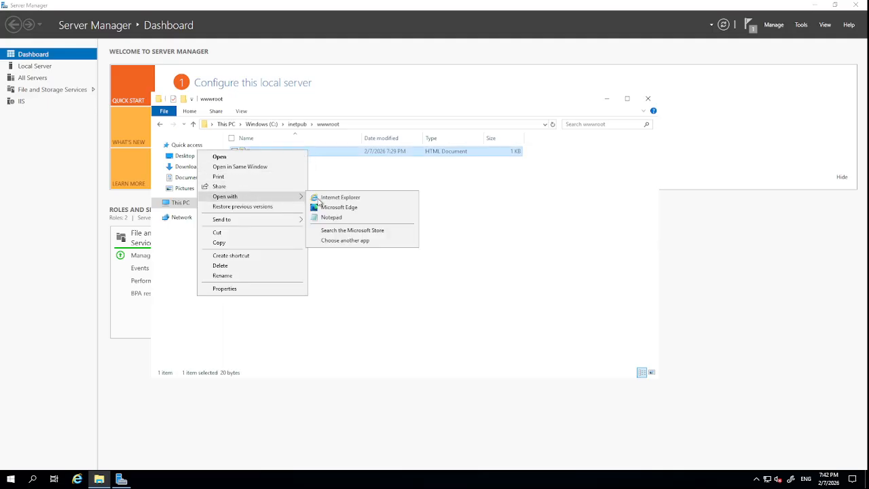
click(328, 217)
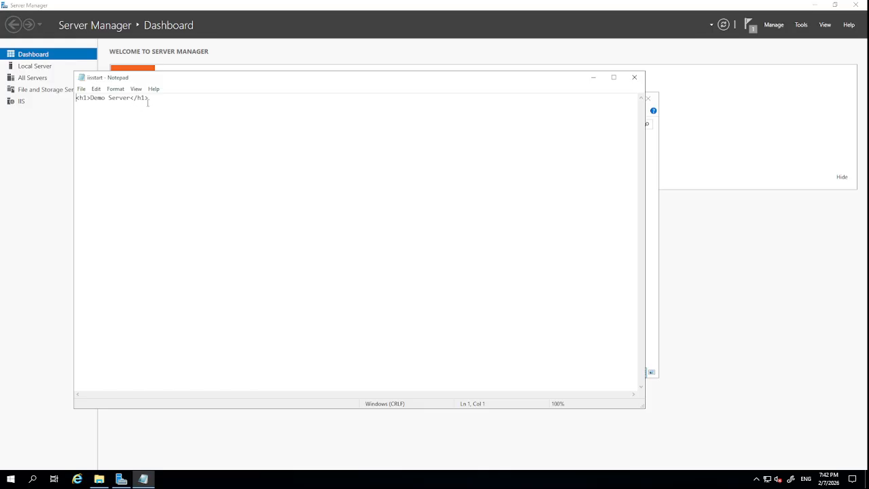
Enlarge the text, examine the h1 heading markup in the iisstart file and close Notepad
drag(151, 101, 85, 103)
scroll(125, 140, up, 7)
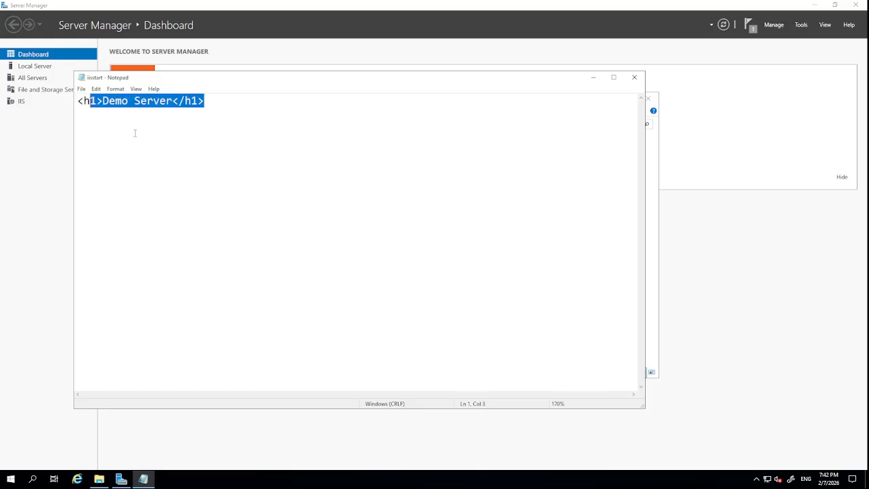
click(134, 133)
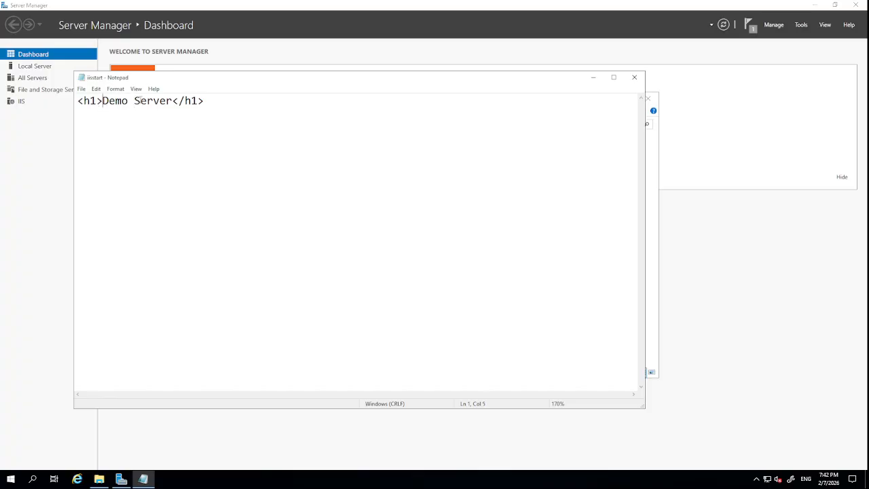
drag(103, 100, 141, 100)
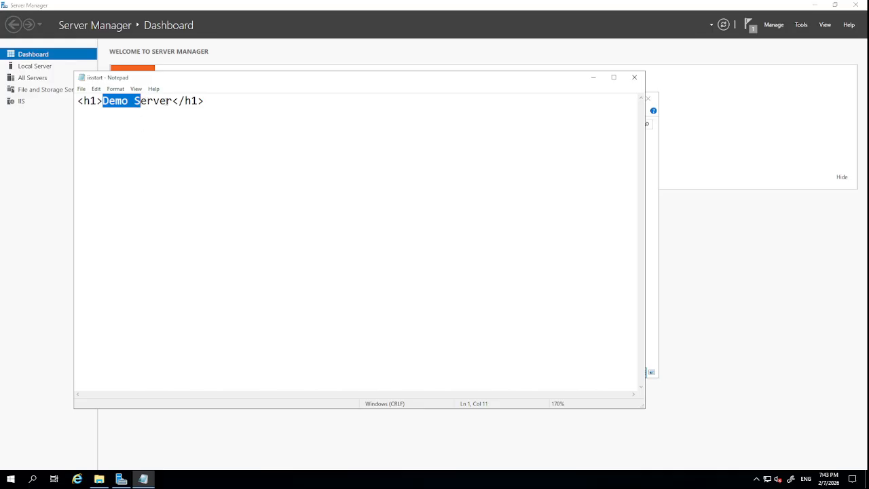
drag(172, 101, 106, 102)
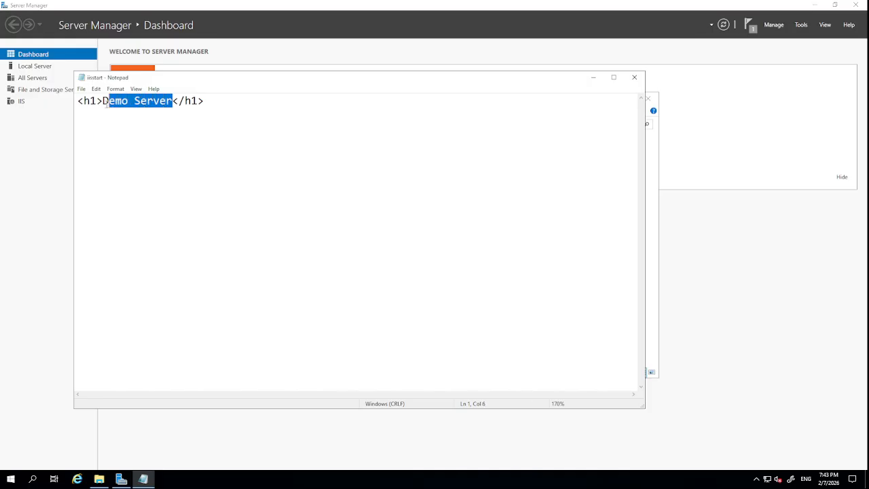
click(122, 135)
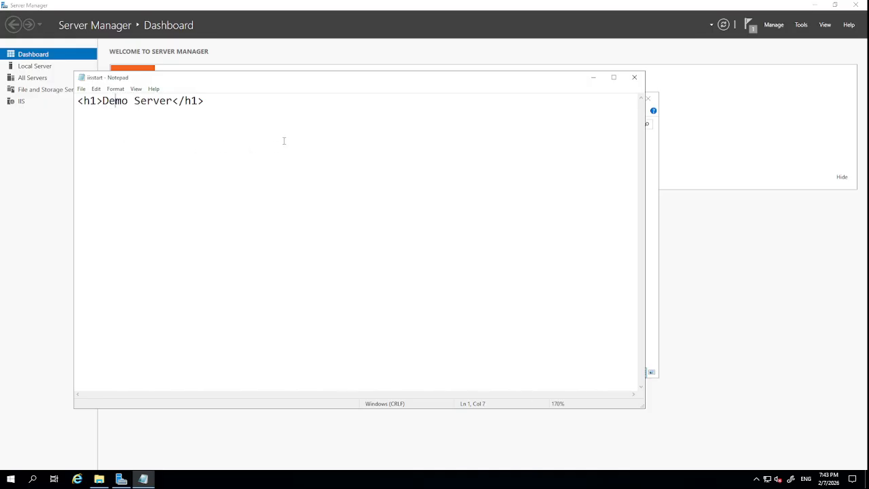
click(630, 80)
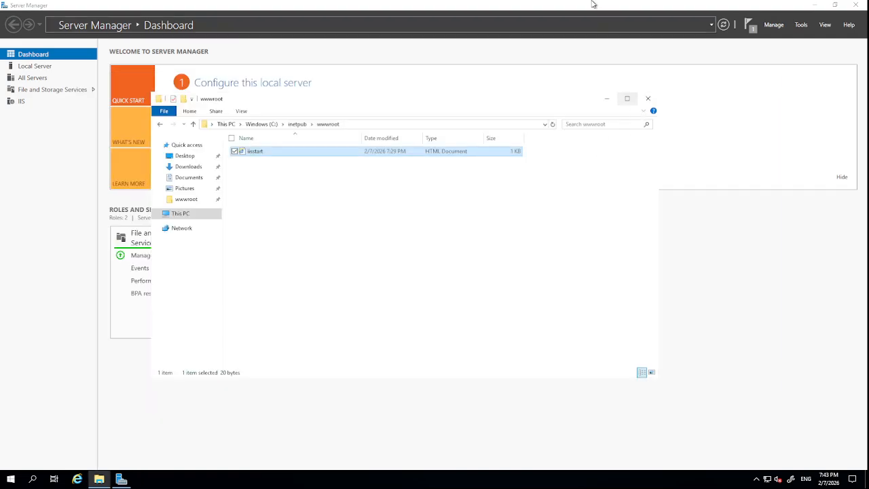
Minimize the remote session, close the private page and check the storage account's deployment status in the Azure portal
click(505, 10)
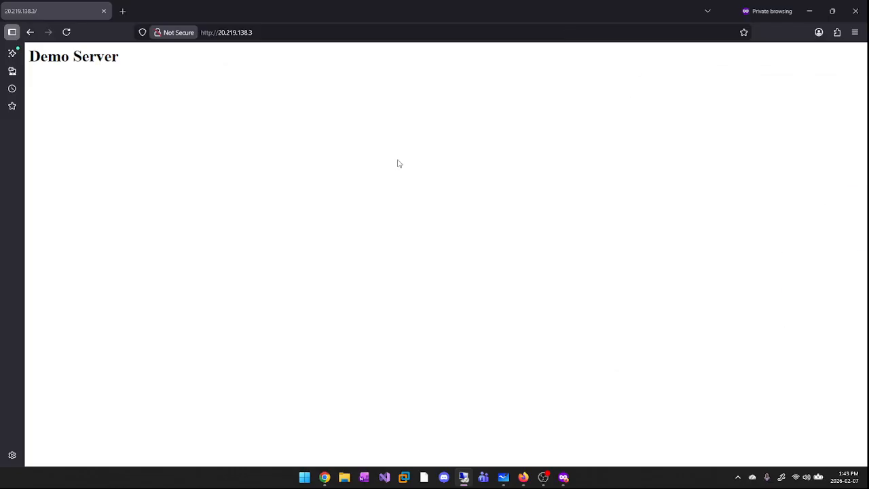
click(105, 12)
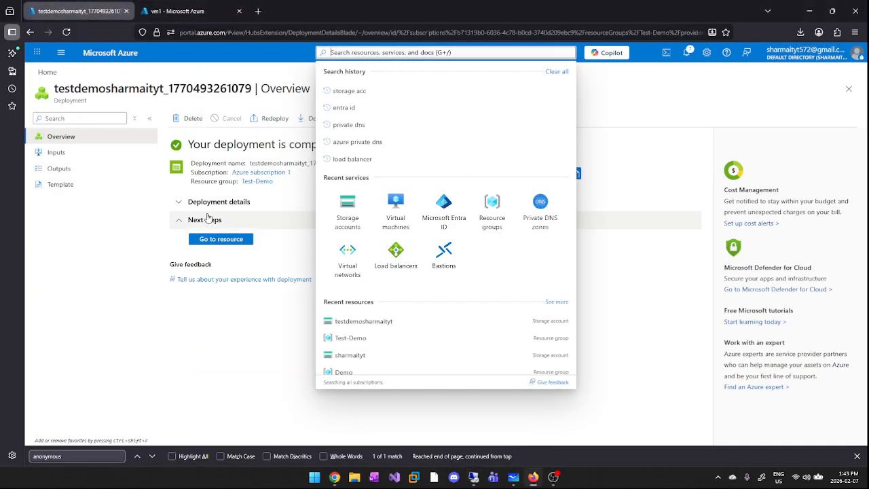
click(208, 219)
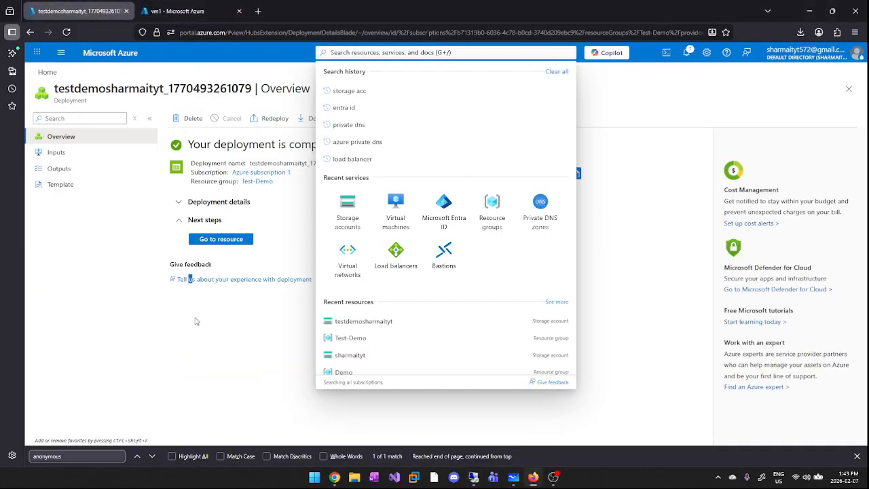
drag(207, 144, 289, 144)
click(287, 142)
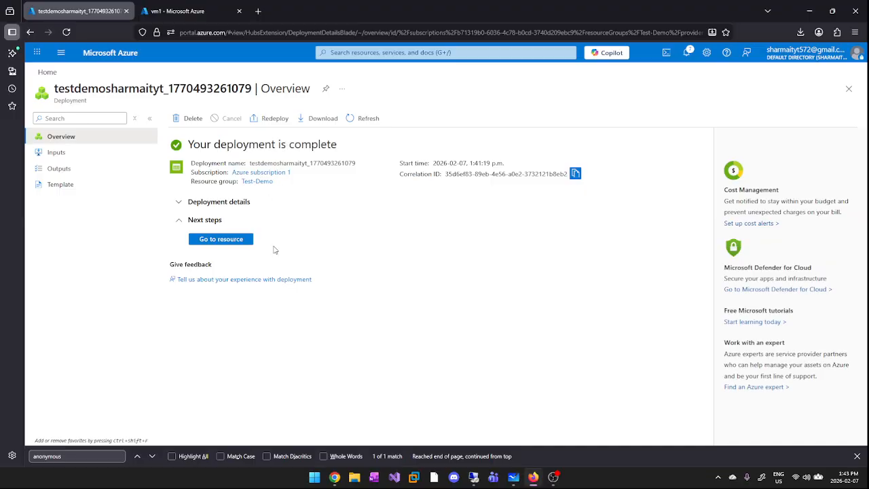
Open the deployed storage account testdemosharmaityt, collapse its Settings section and examine the essentials
click(238, 241)
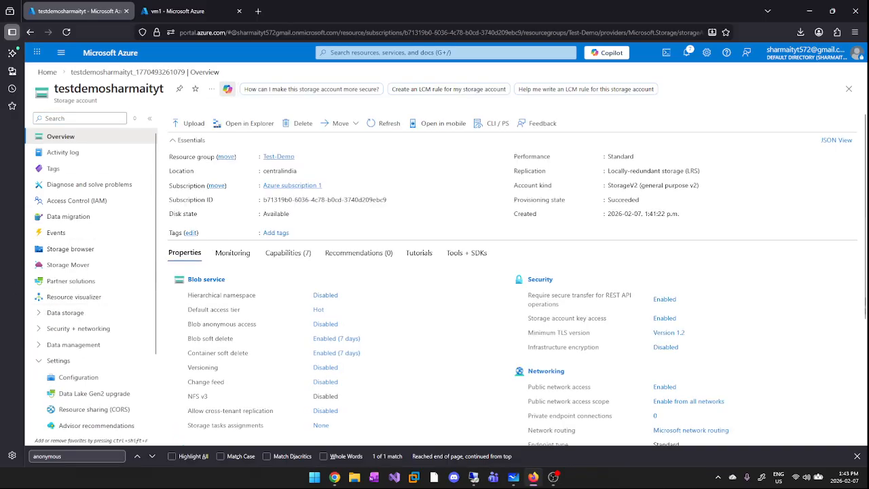
click(49, 360)
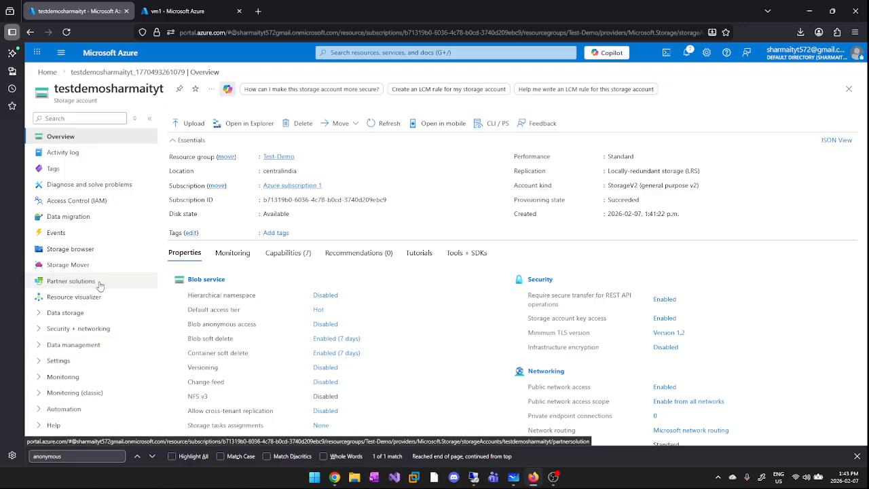
drag(176, 157, 455, 334)
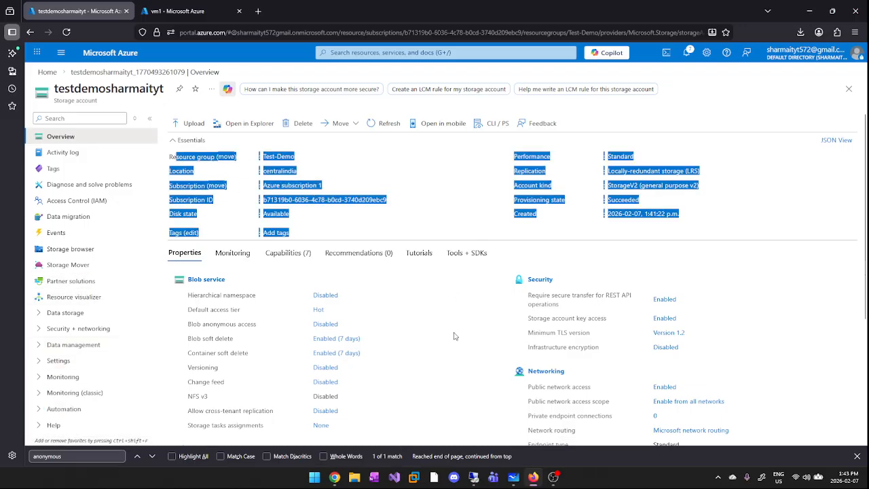
click(455, 335)
scroll(285, 316, down, 1)
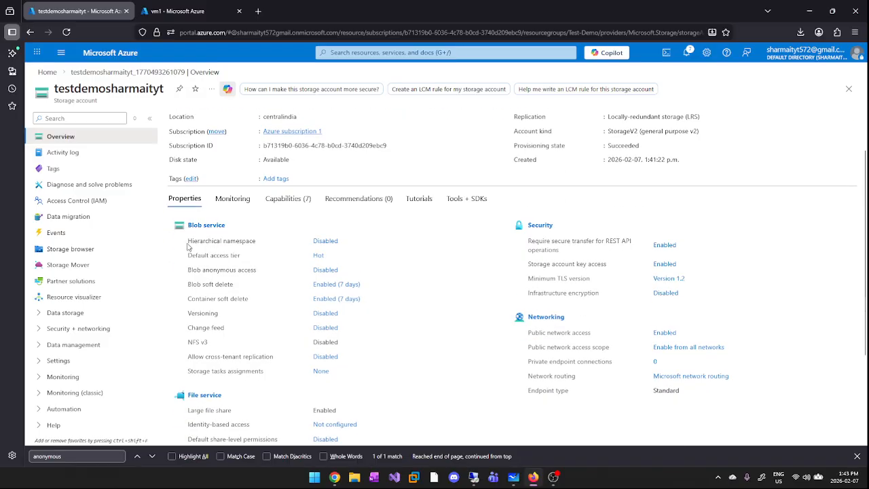
Examine the storage account's Blob, File, Queue and Table service properties
scroll(191, 241, down, 1)
drag(186, 188, 248, 251)
click(219, 319)
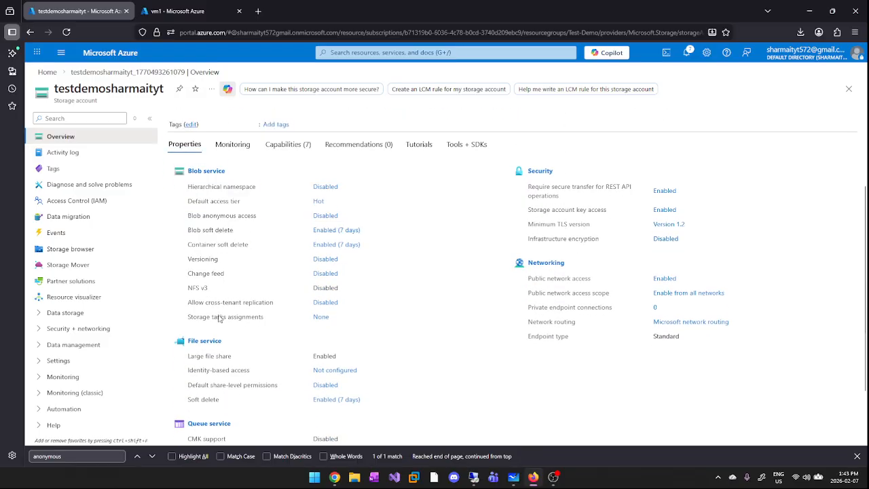
drag(188, 357, 241, 385)
scroll(267, 418, down, 1)
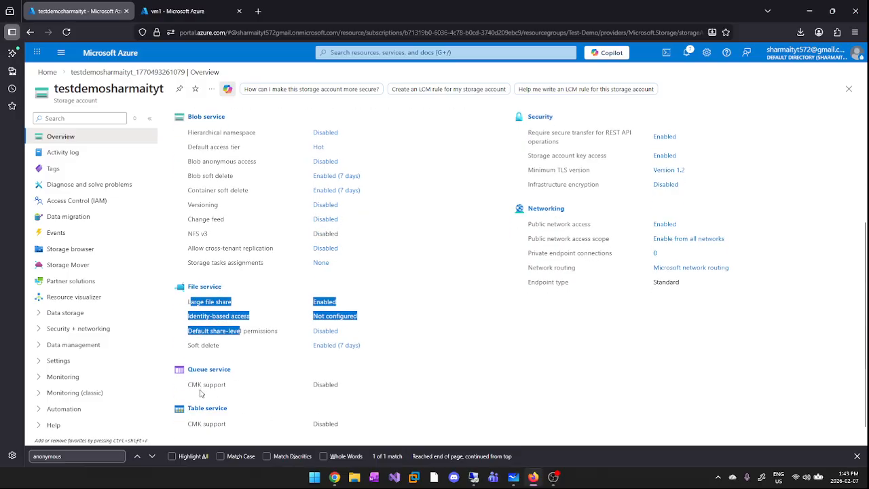
drag(188, 384, 330, 385)
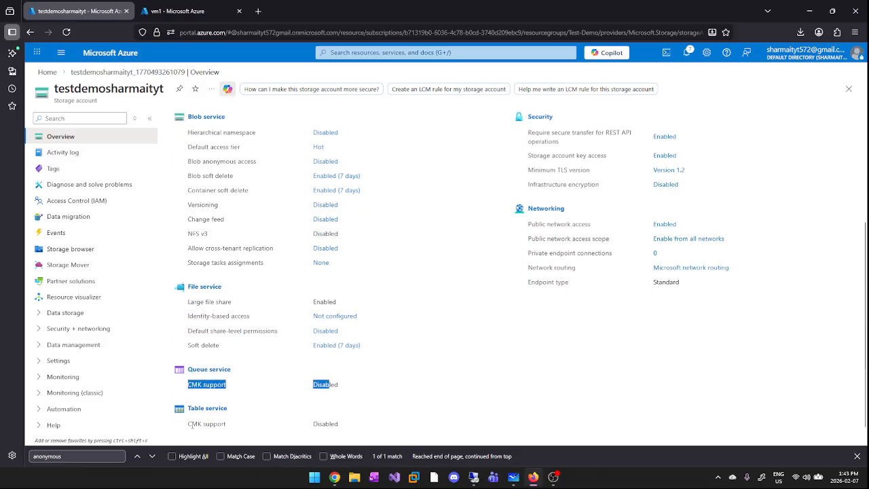
drag(192, 426, 289, 427)
click(241, 334)
drag(226, 337, 188, 309)
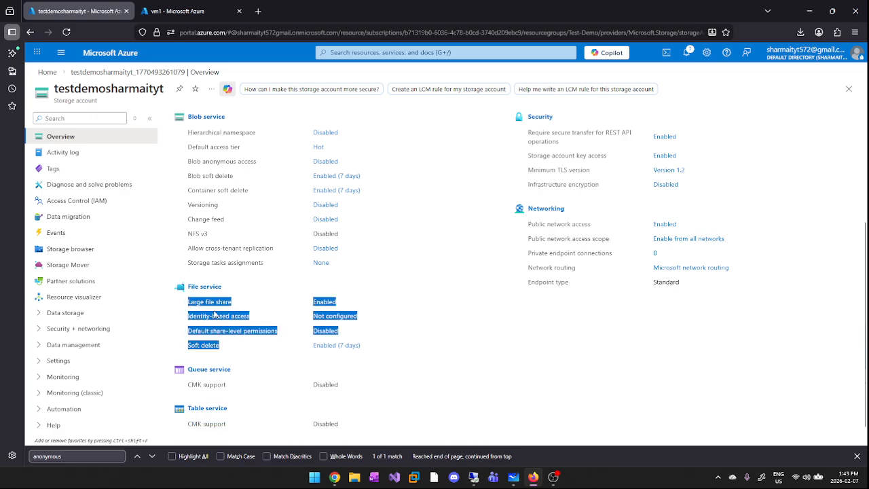
Examine the Blob service properties again, especially the blob anonymous access setting
scroll(218, 298, up, 1)
drag(264, 317, 188, 190)
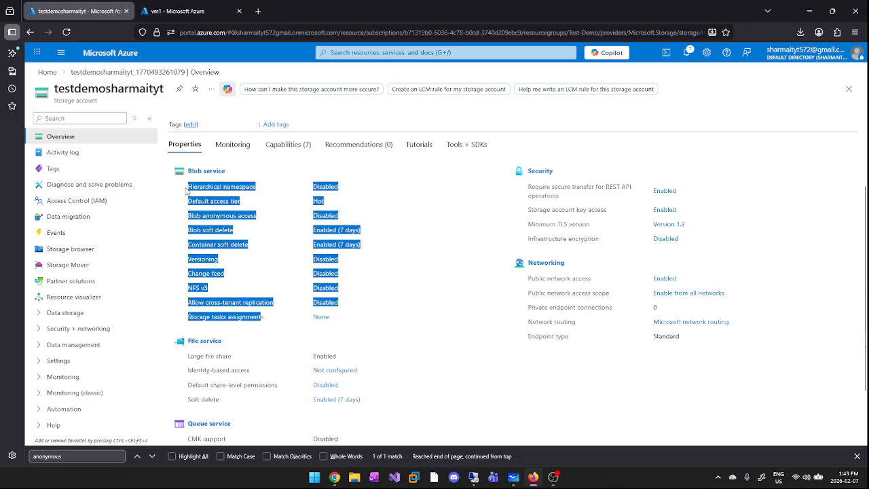
click(229, 211)
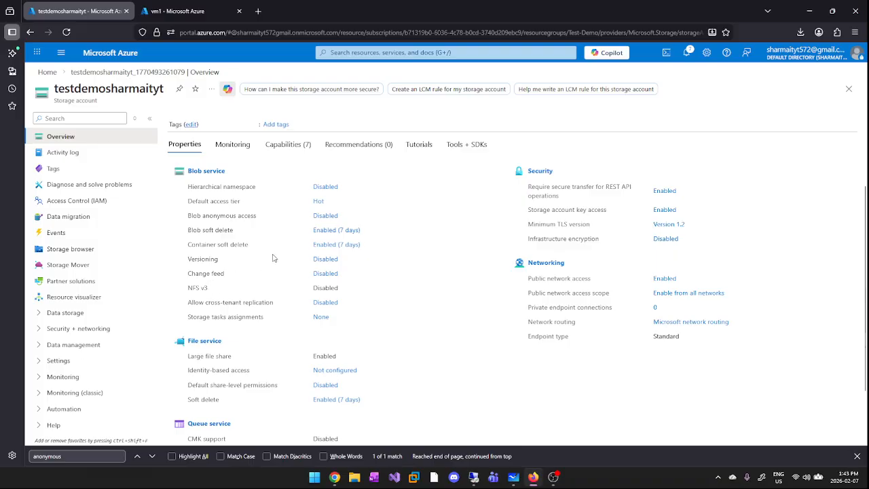
drag(188, 215, 326, 223)
click(249, 225)
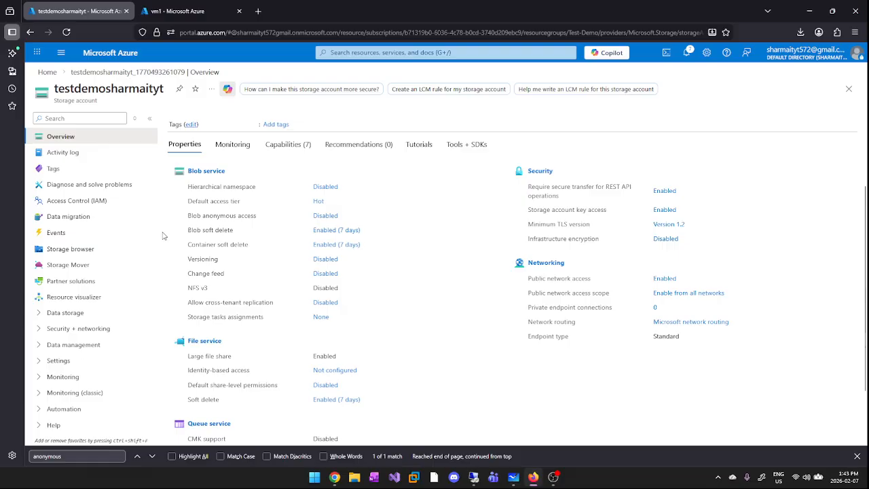
Open the list of blob containers under the storage account's data storage
click(39, 314)
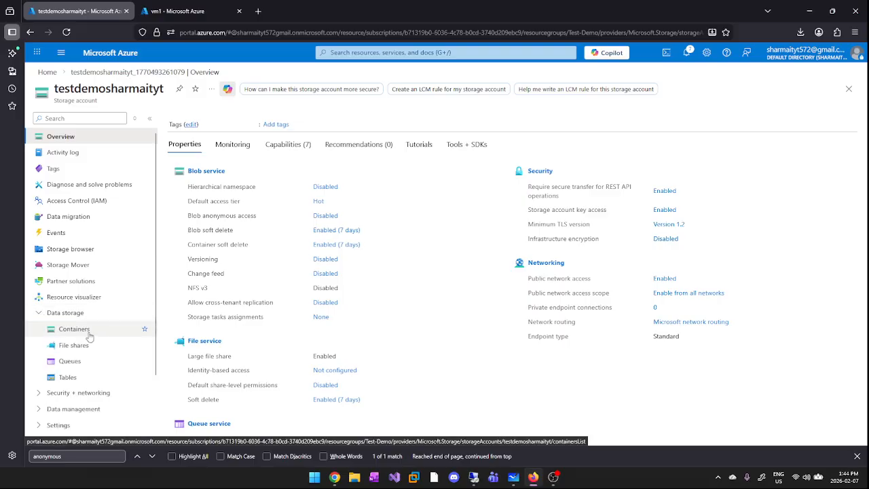
click(84, 334)
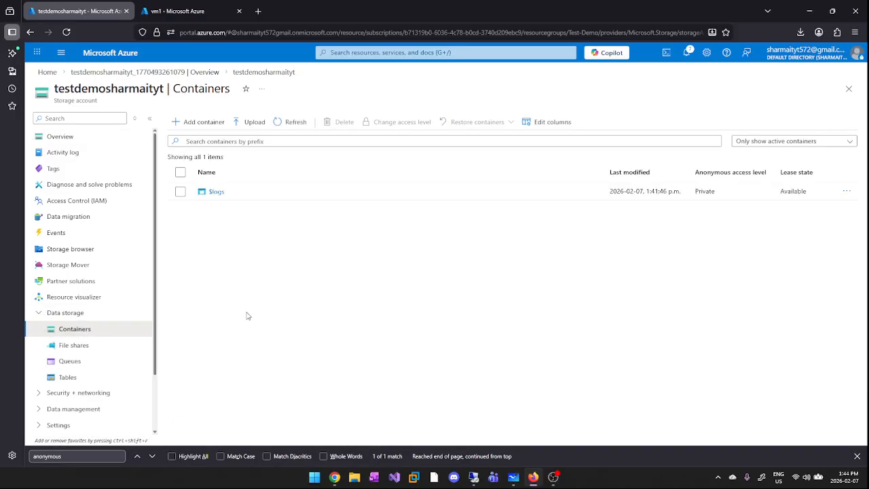
click(218, 195)
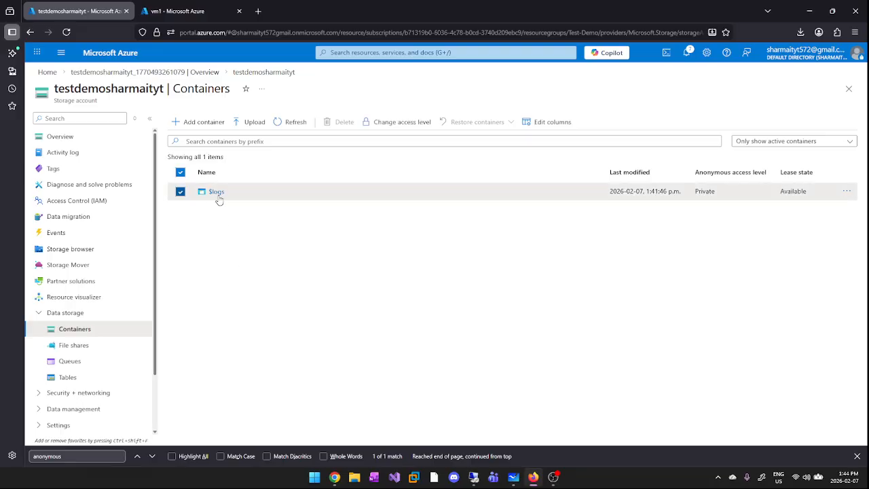
click(179, 192)
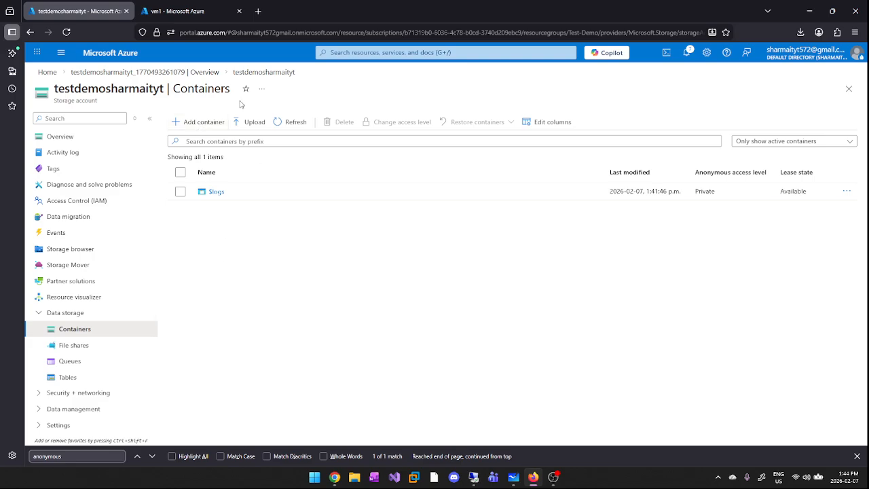
click(249, 122)
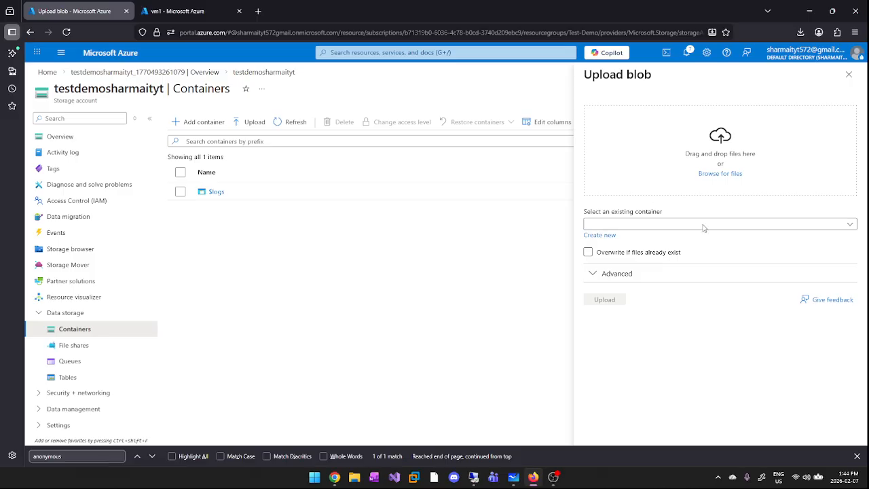
click(849, 74)
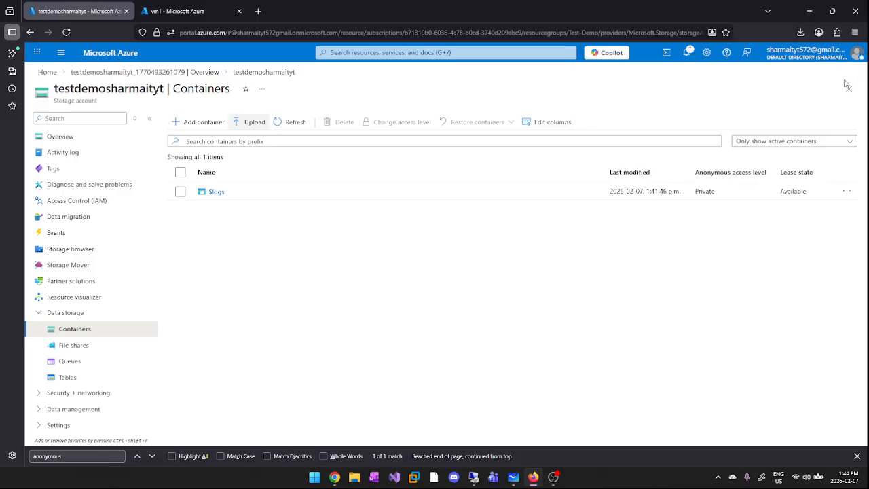
Create a container named images in the storage account, checking its advanced options first, and open the new container
click(188, 124)
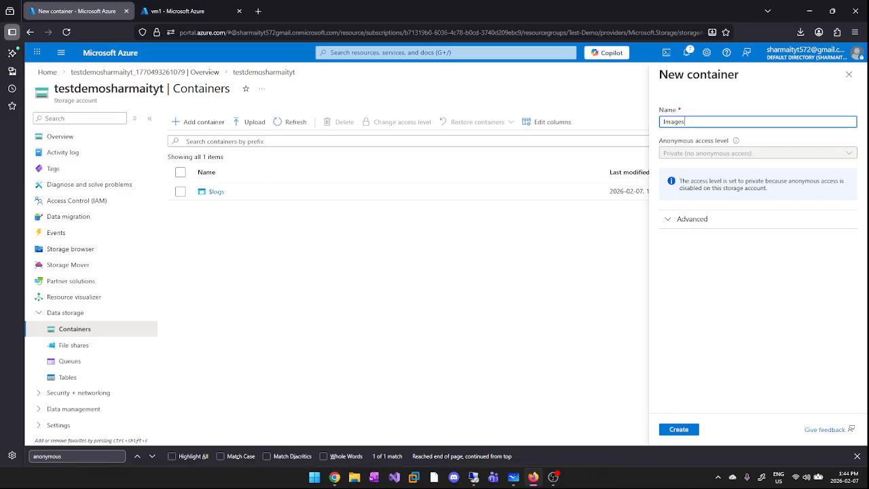
double_click(693, 122)
key(BackSpace)
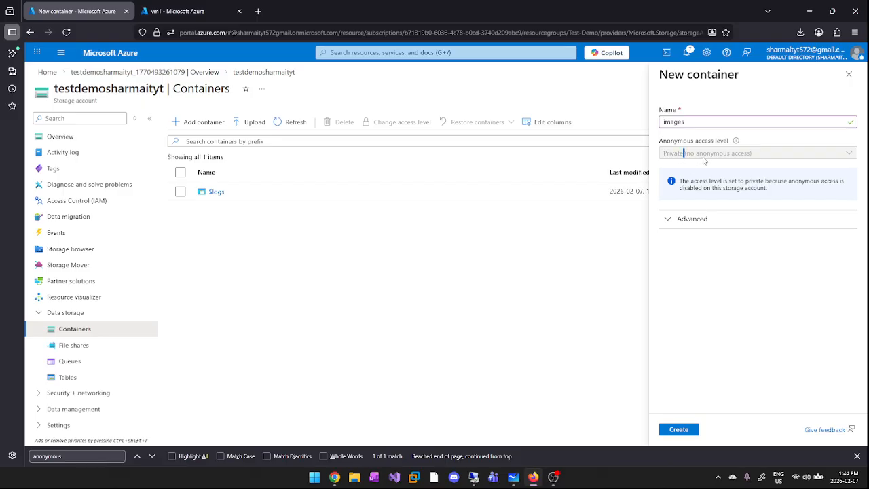
click(675, 220)
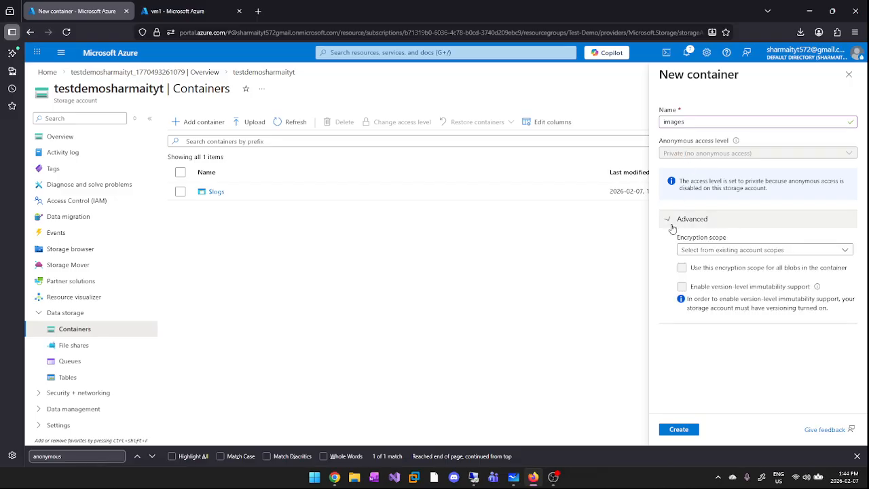
click(710, 252)
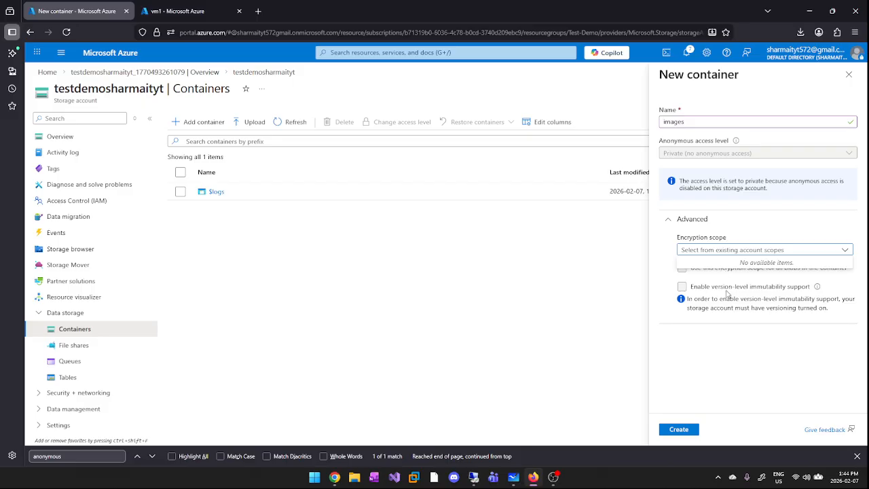
click(726, 294)
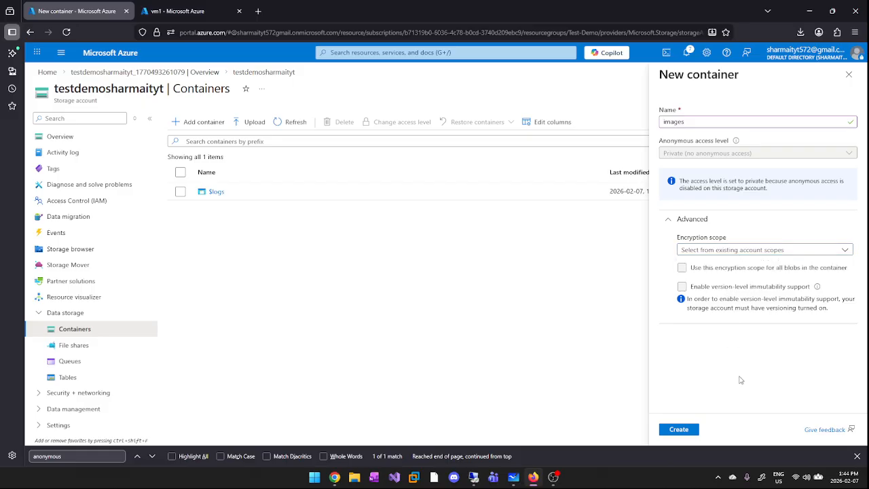
click(682, 227)
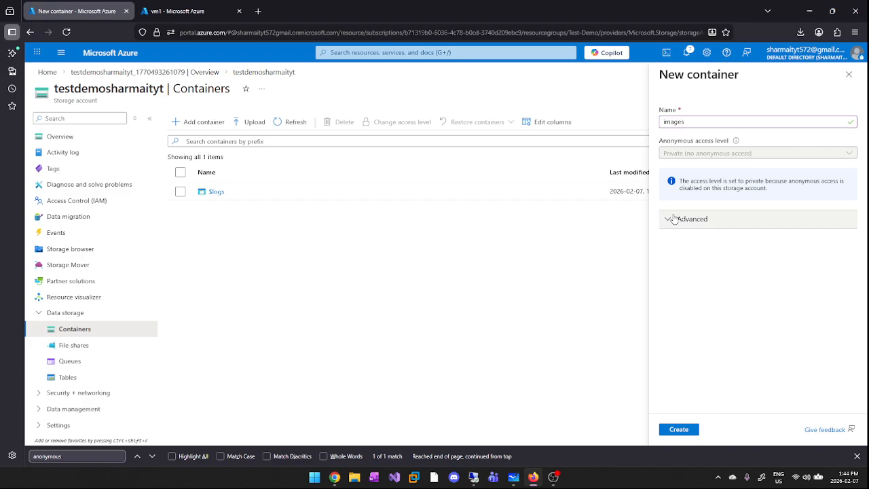
click(682, 218)
click(683, 218)
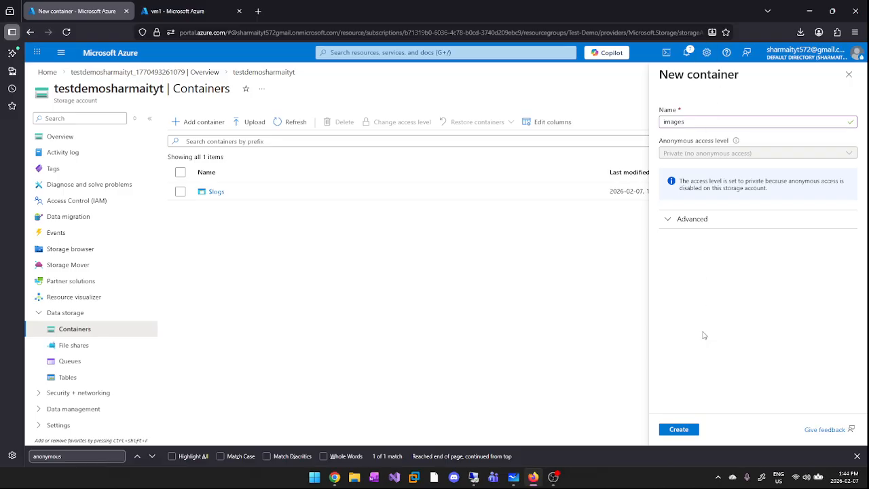
click(679, 430)
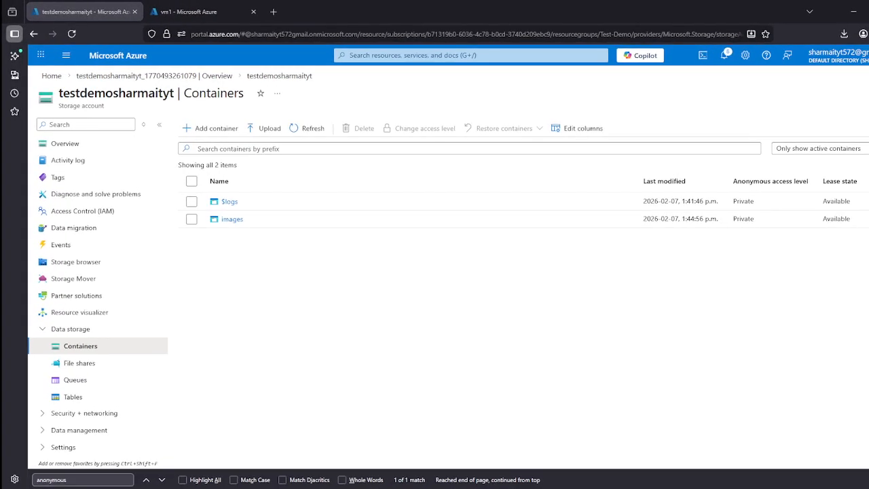
click(231, 220)
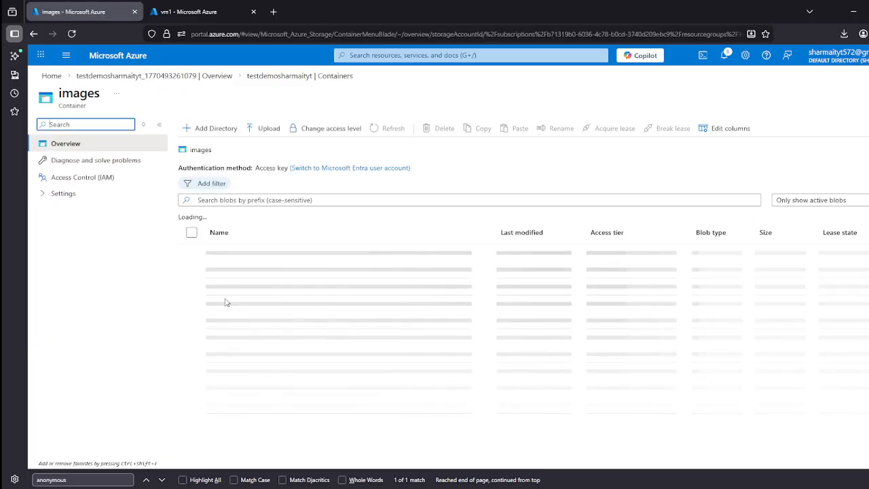
Try to add a virtual directory named Test to the images container, go back to the container root and refresh it
click(216, 128)
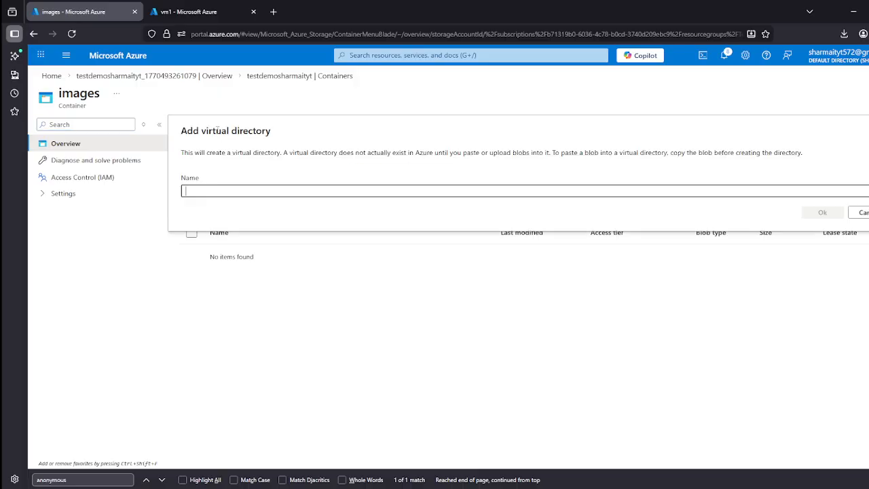
click(856, 213)
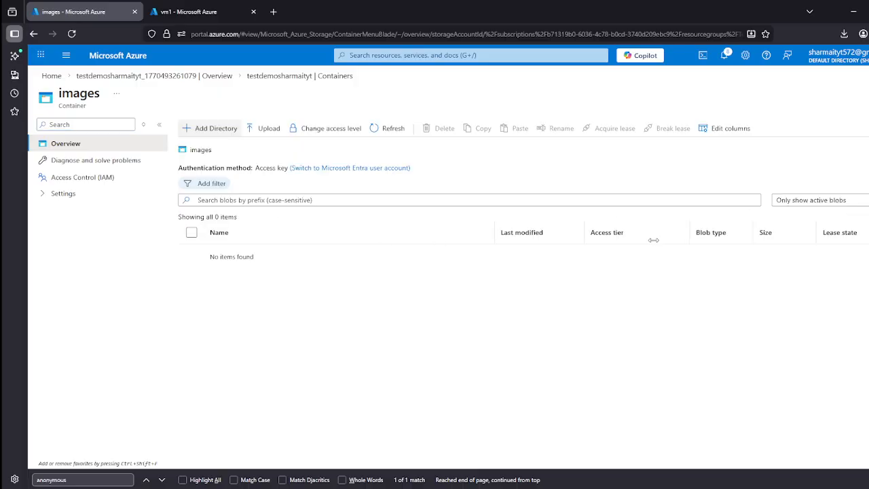
click(214, 128)
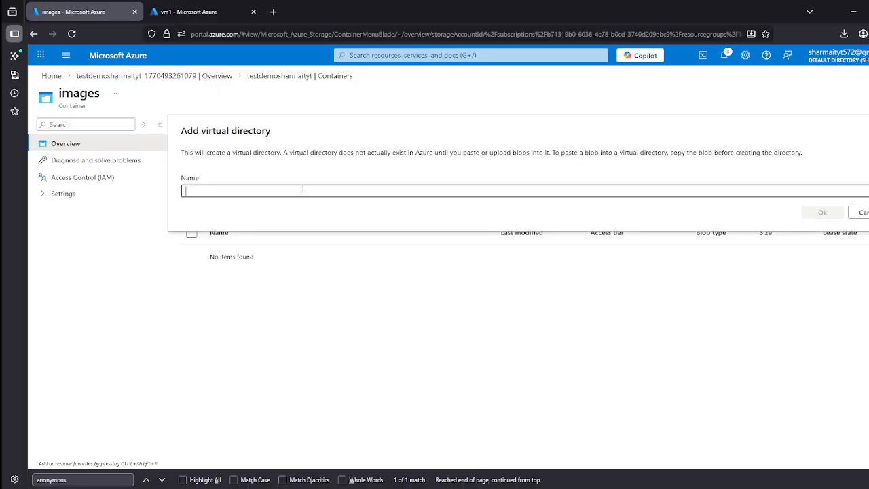
text(Test)
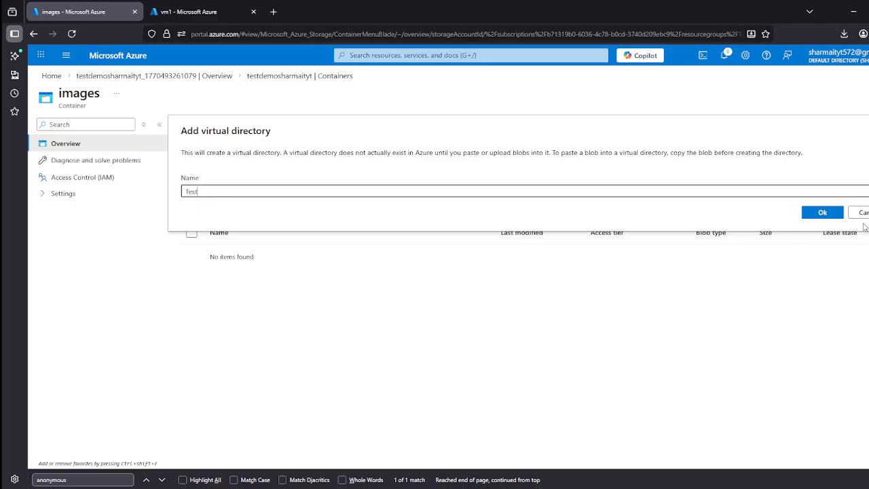
click(822, 212)
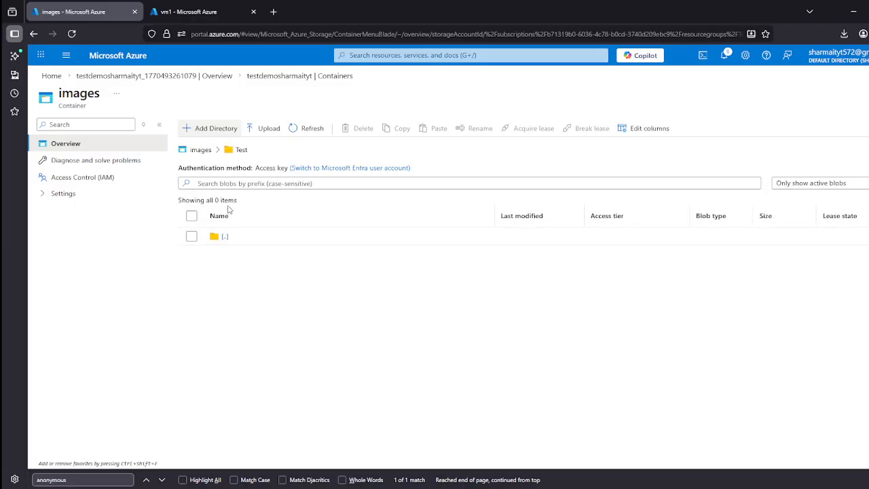
click(200, 149)
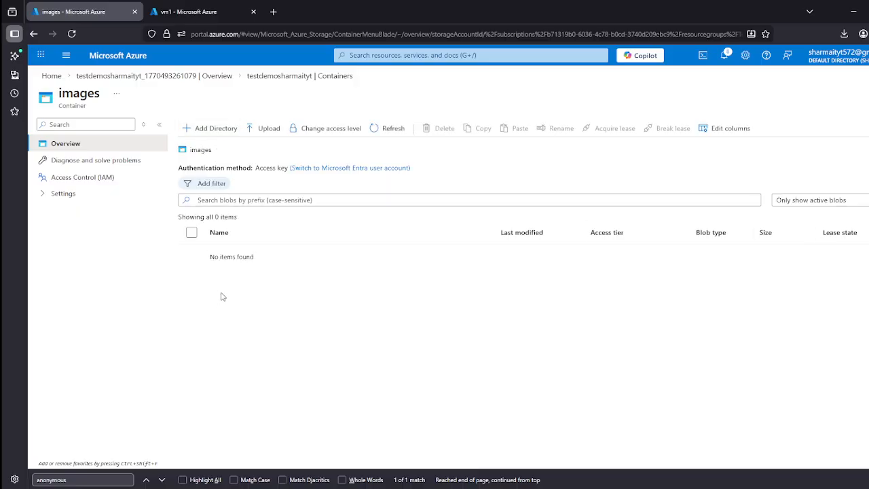
click(388, 128)
Upload subscribe.png from the Downloads folder to the images container
click(268, 129)
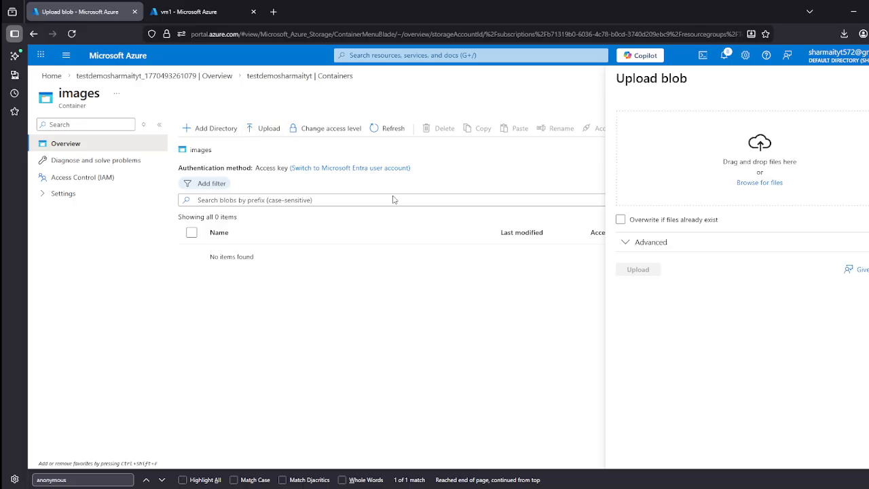
click(755, 184)
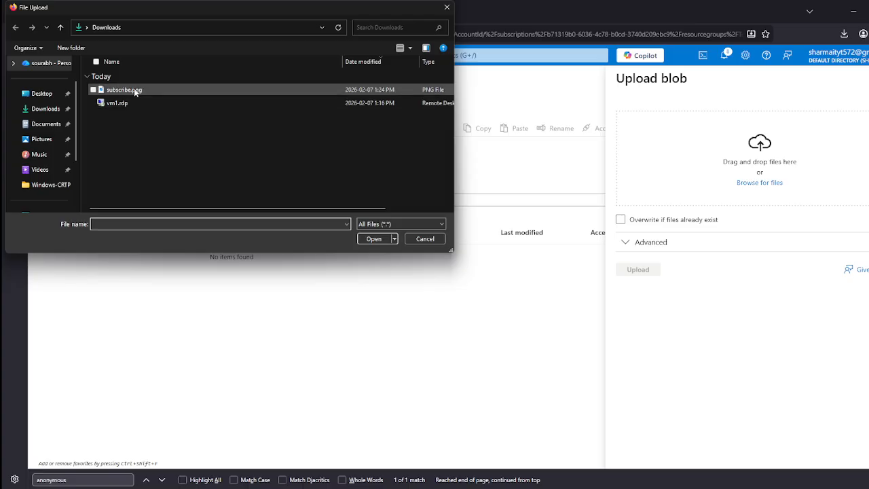
click(135, 90)
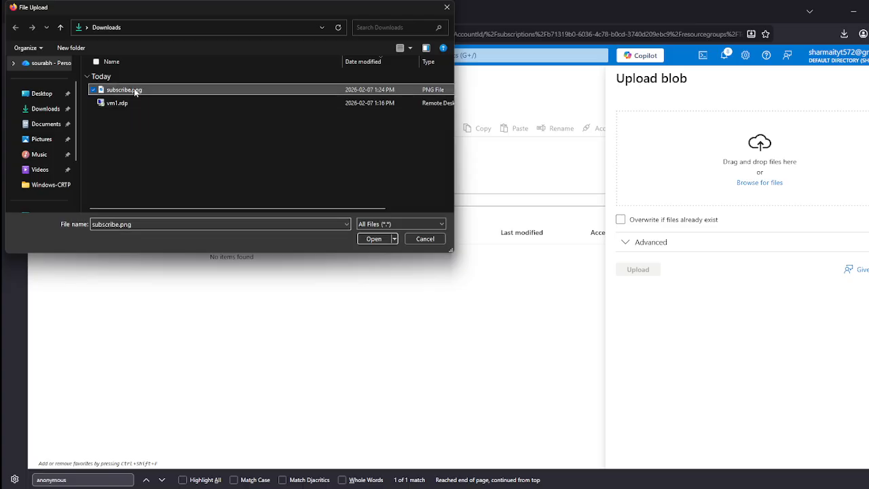
click(372, 239)
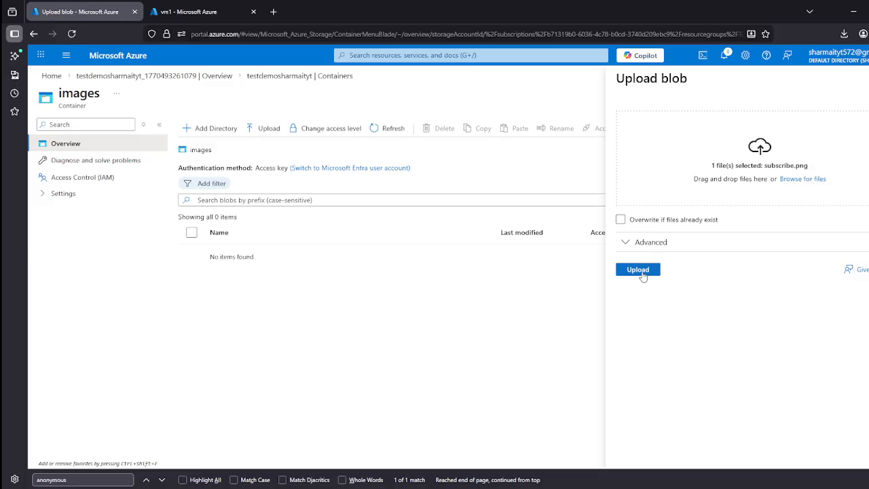
click(641, 275)
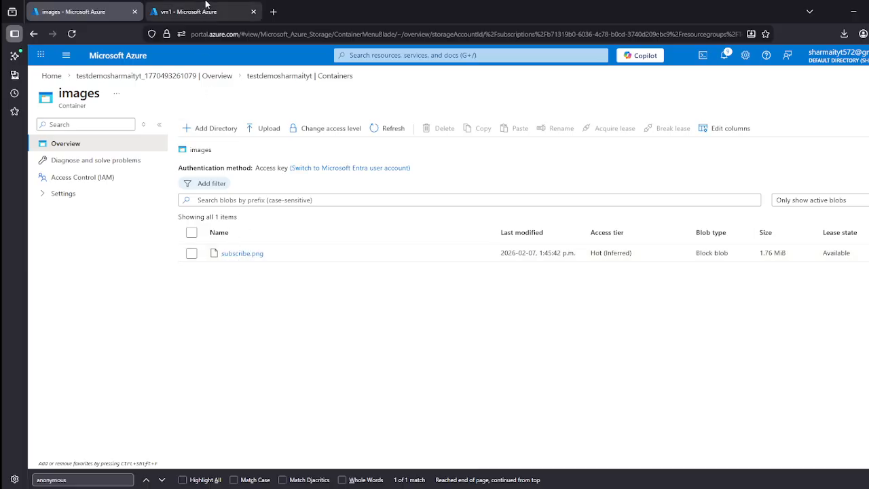
Copy the URL of the subscribe.png blob and open it in a new browser tab to test public access
click(234, 254)
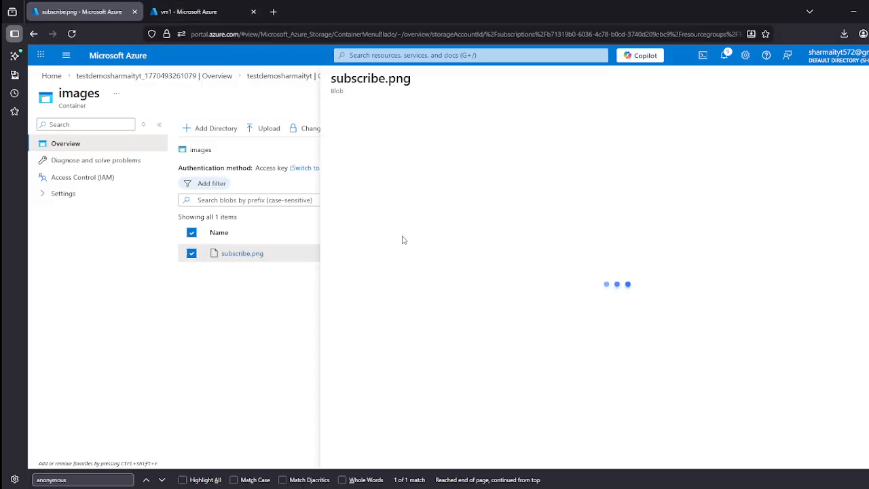
click(492, 169)
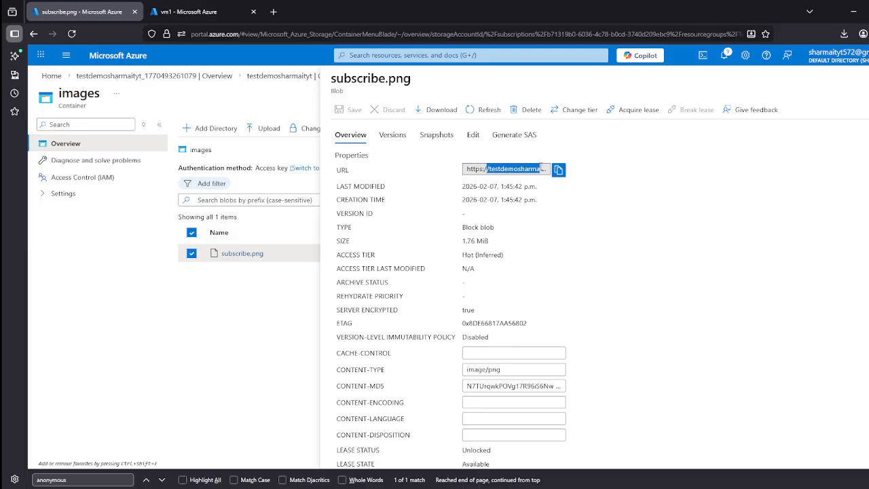
click(558, 170)
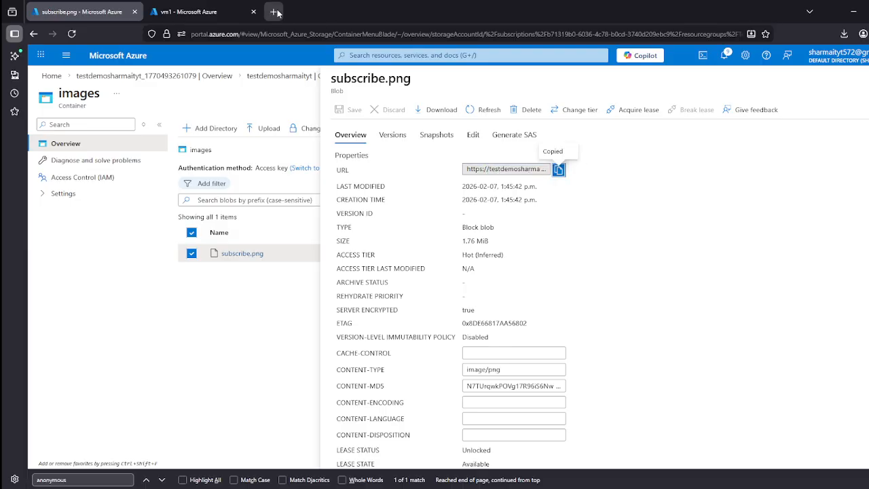
key(ctrl+t)
key(ctrl+v)
key(Return)
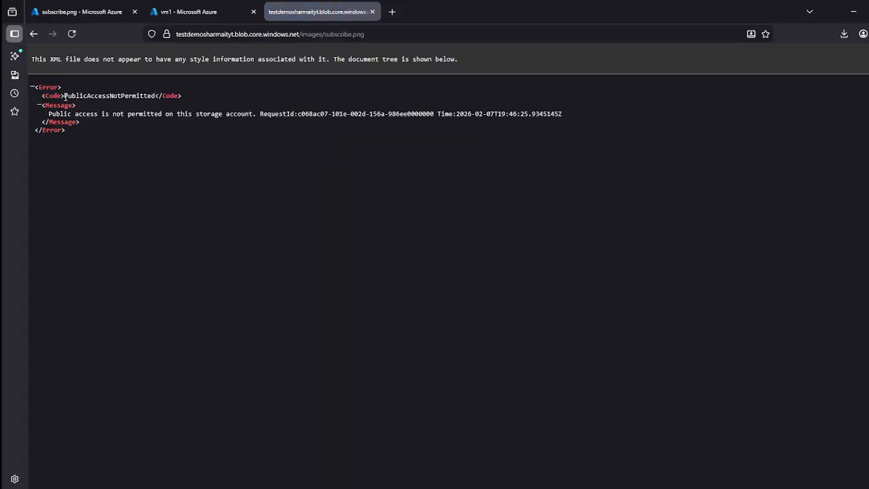
Read the code and message returned for the blob URL, and return to the blob's details in the portal
drag(65, 95, 156, 96)
click(138, 156)
drag(53, 115, 234, 116)
click(248, 135)
click(96, 8)
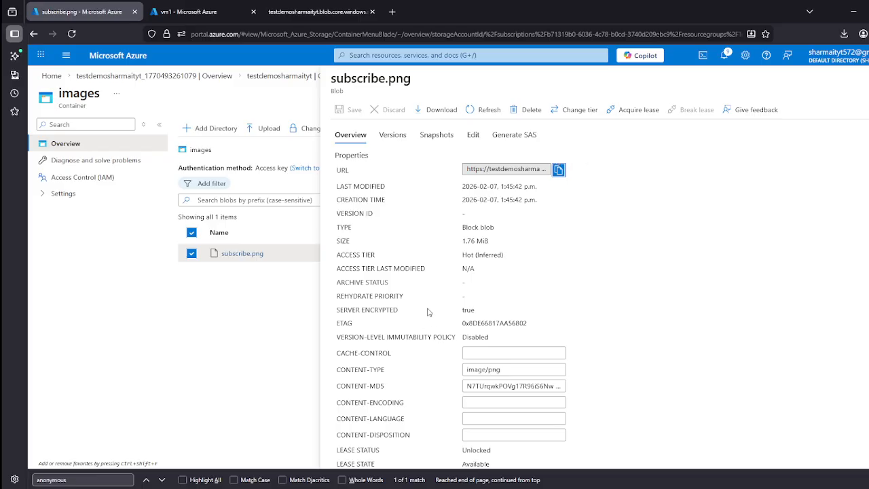
Review the overview properties of subscribe.png, including its content type, lease details, metadata and blob index tags
scroll(425, 304, down, 3)
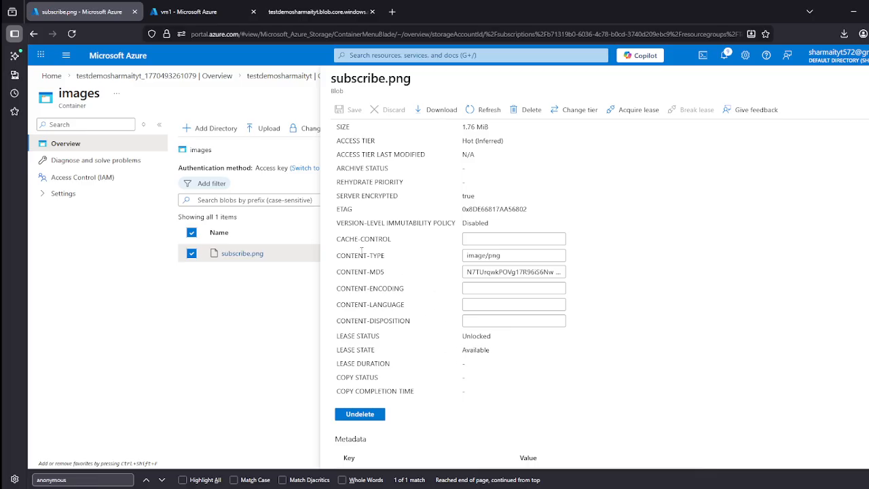
drag(343, 259, 460, 257)
click(462, 265)
click(481, 289)
scroll(458, 278, down, 2)
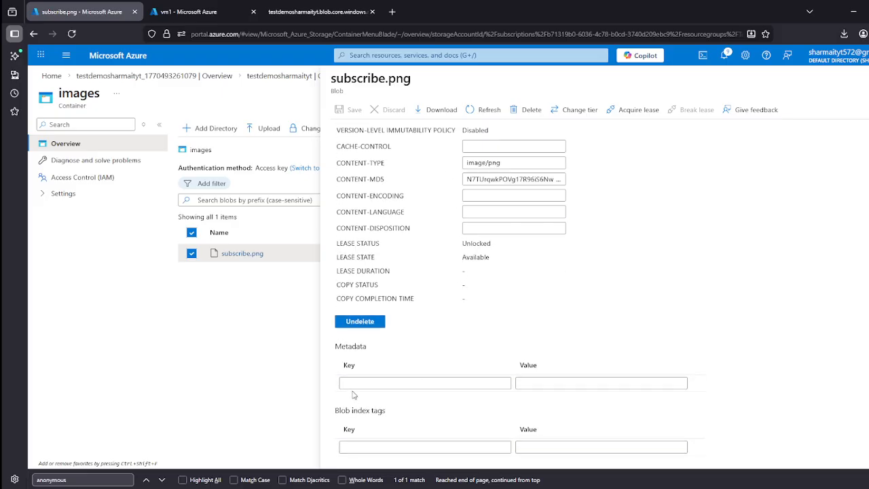
scroll(357, 380, up, 5)
Check the versions and snapshots of the subscribe.png blob
click(394, 135)
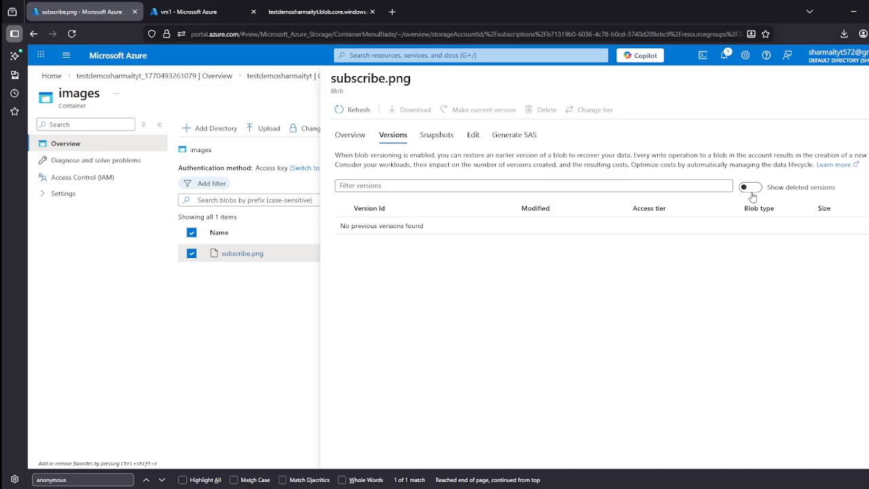
click(472, 135)
click(445, 139)
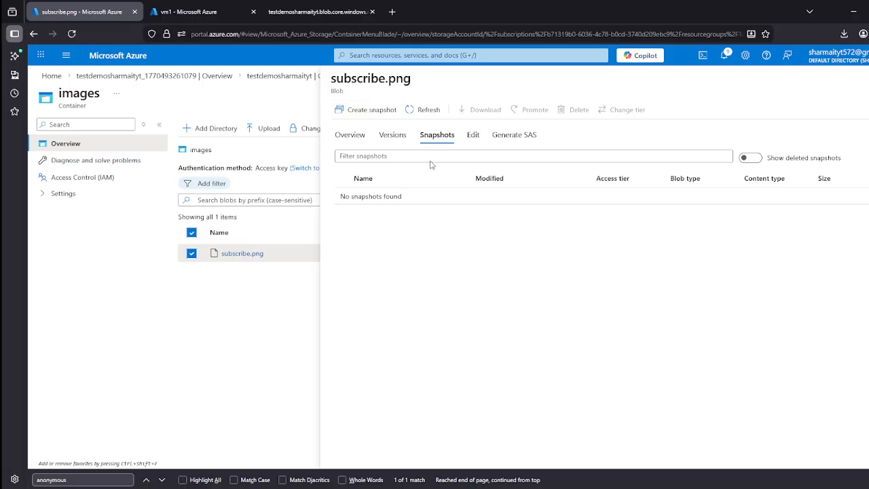
Preview the whole subscribe.png image in the blob's edit view
click(473, 136)
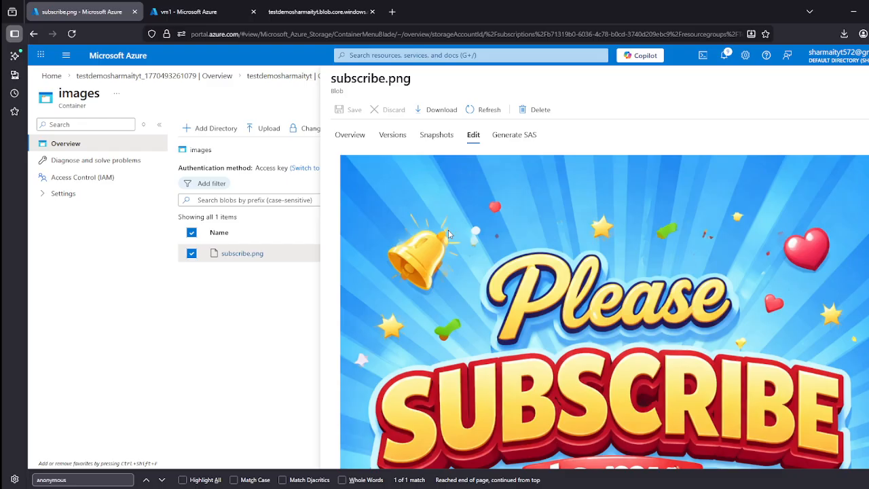
scroll(447, 230, down, 10)
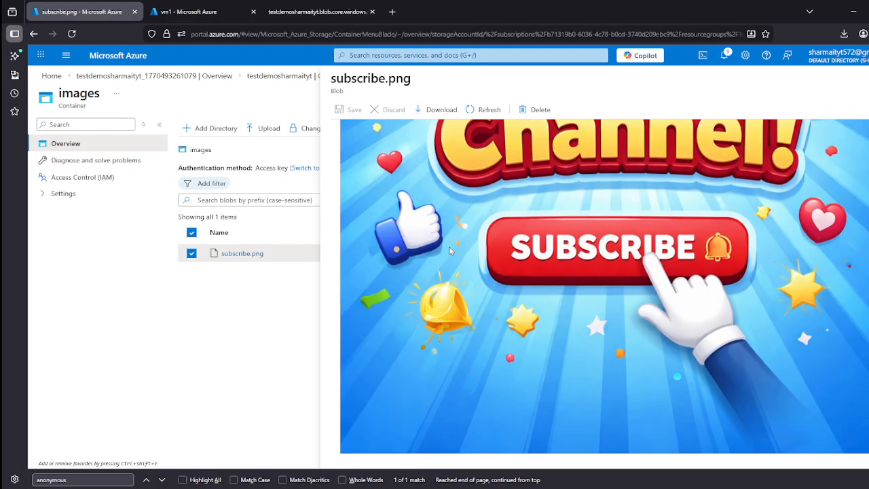
scroll(484, 274, up, 10)
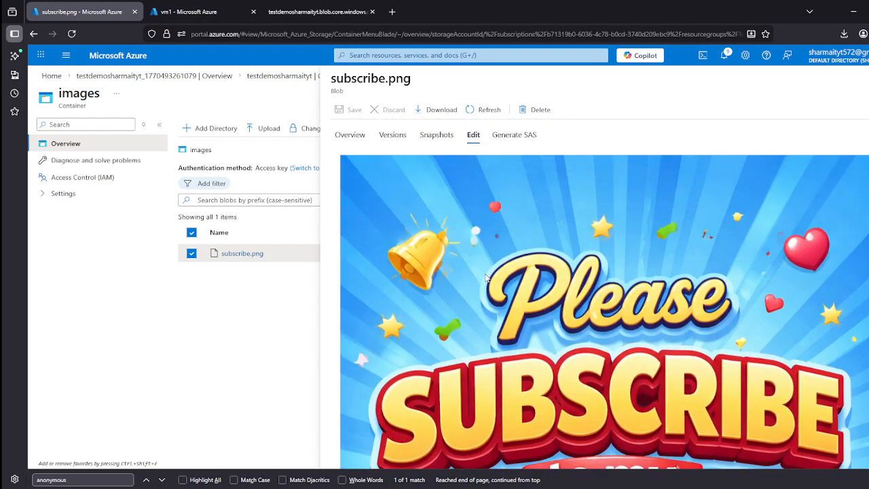
scroll(492, 278, down, 3)
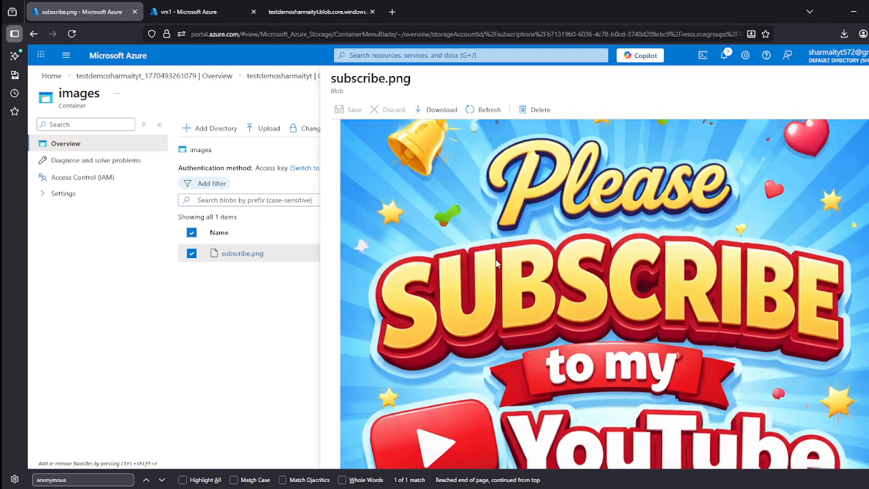
scroll(509, 268, down, 3)
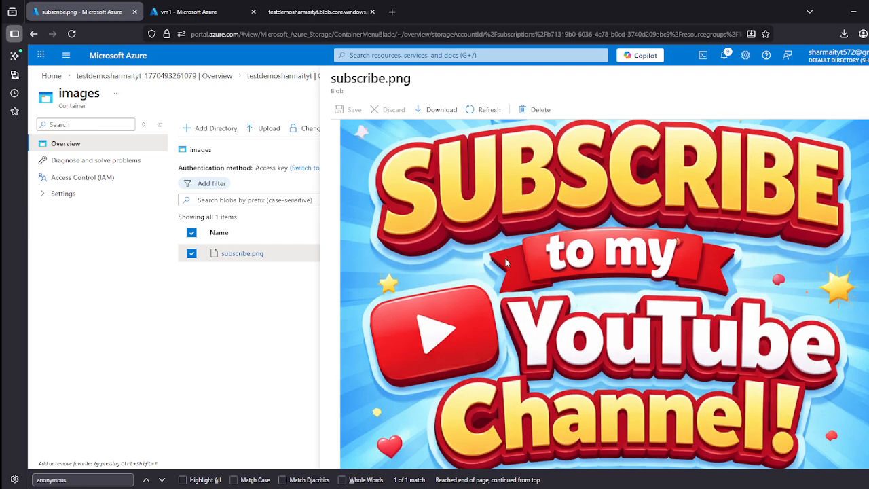
scroll(501, 246, up, 6)
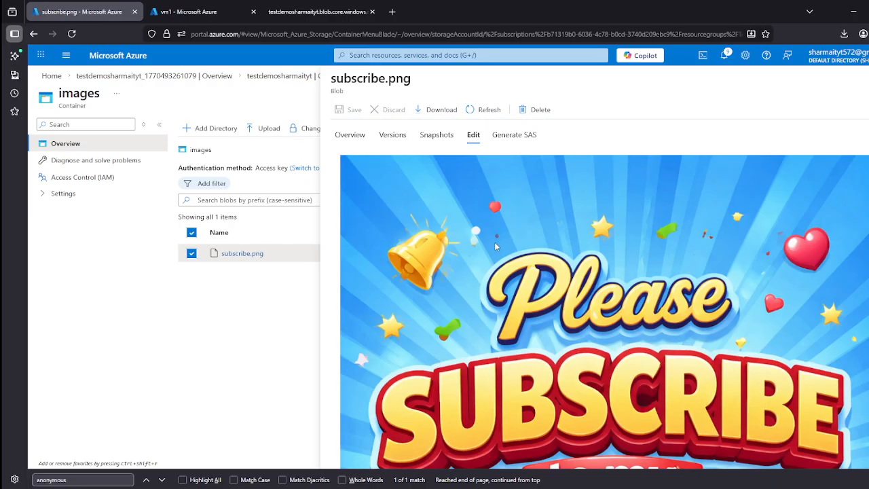
scroll(495, 237, down, 4)
scroll(487, 251, up, 1)
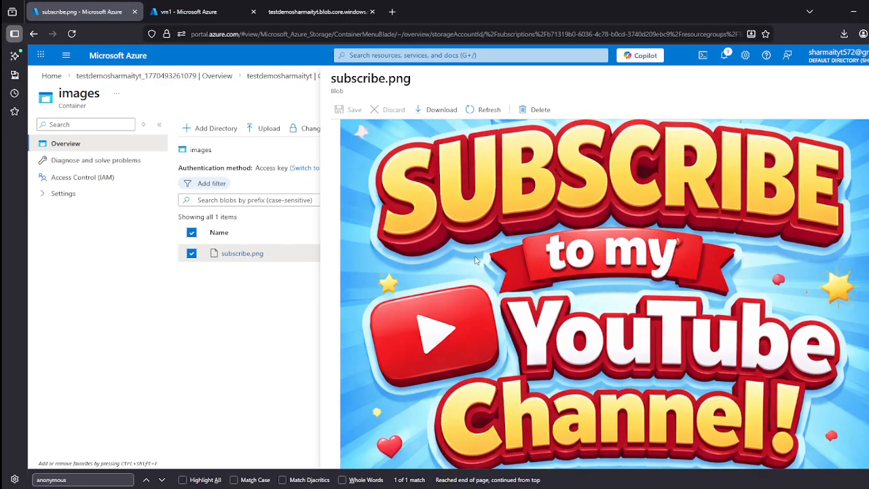
scroll(475, 260, down, 2)
scroll(600, 267, down, 2)
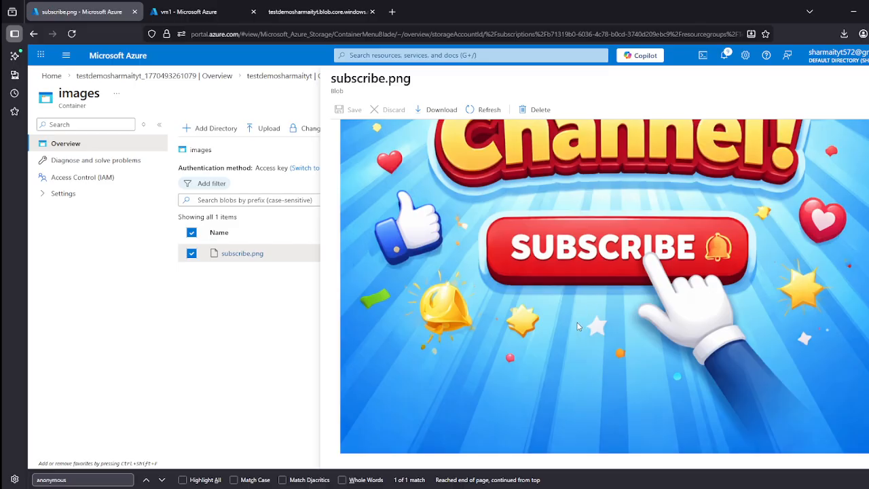
scroll(537, 299, up, 4)
scroll(494, 235, up, 4)
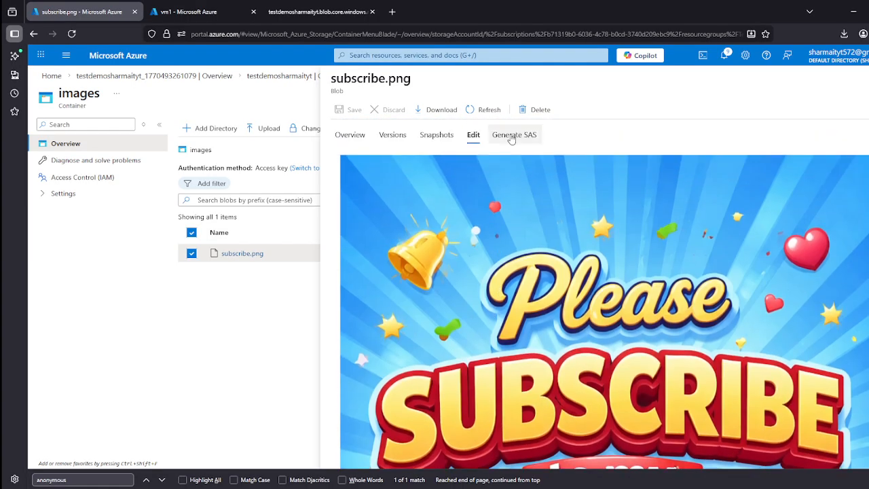
Review the Generate SAS options for subscribe.png, recheck its versions and close the blob's details
click(512, 136)
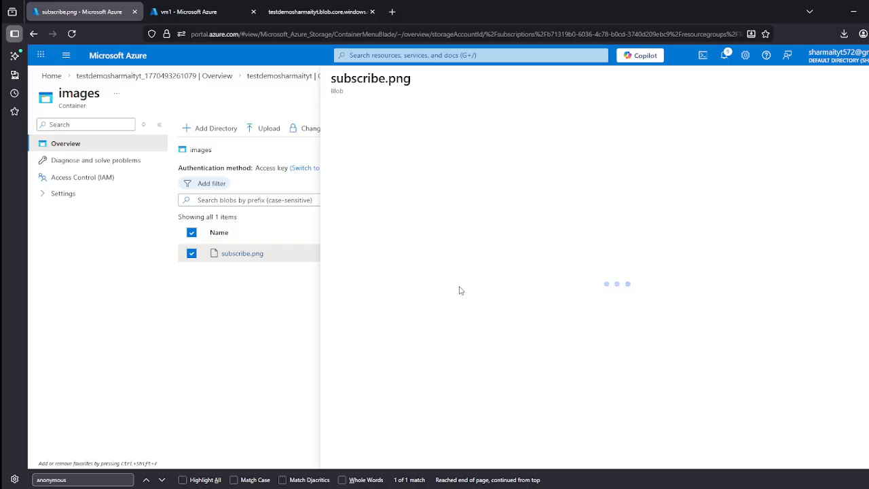
scroll(448, 254, down, 1)
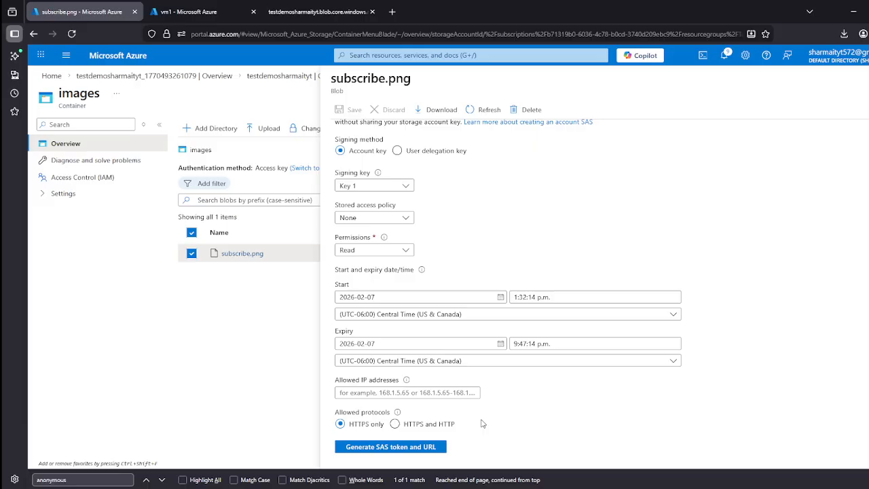
scroll(489, 297, up, 1)
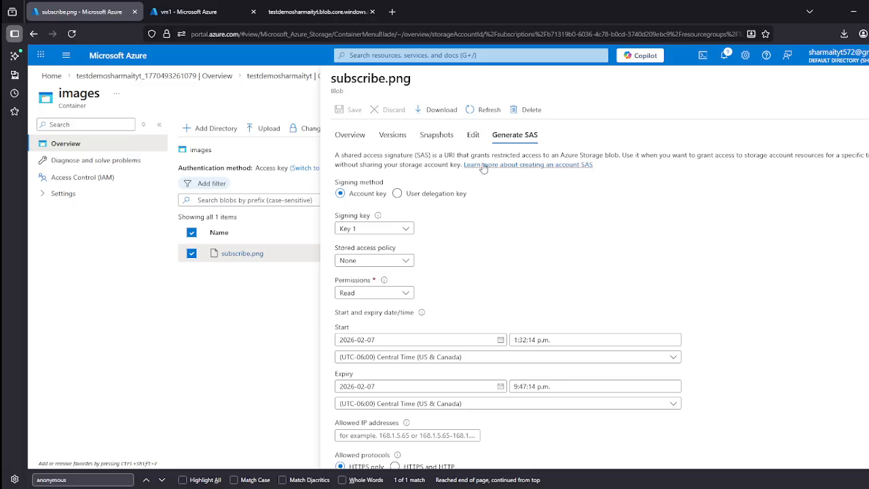
click(472, 135)
click(392, 135)
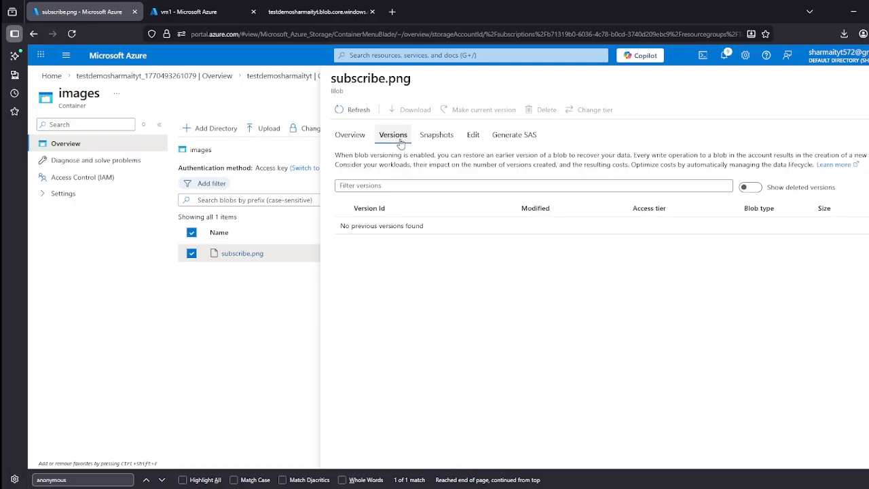
click(350, 135)
click(867, 78)
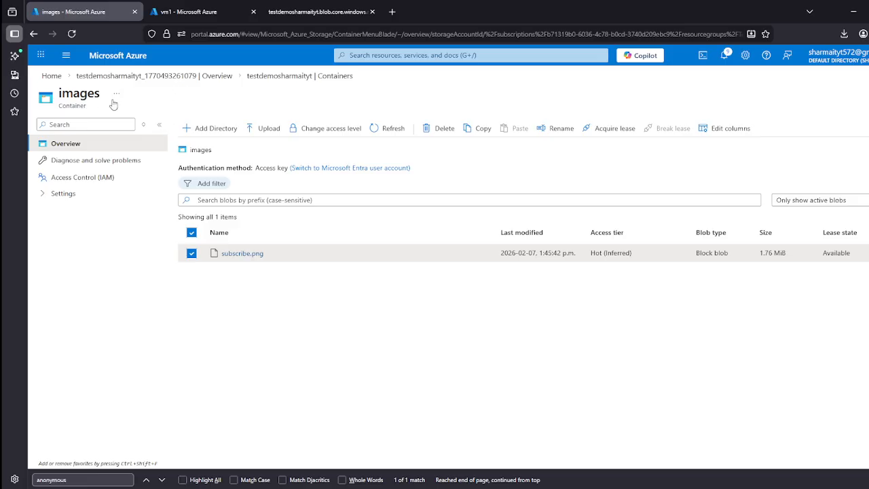
Return to the testdemosharmaityt storage account and open its Configuration settings
click(272, 76)
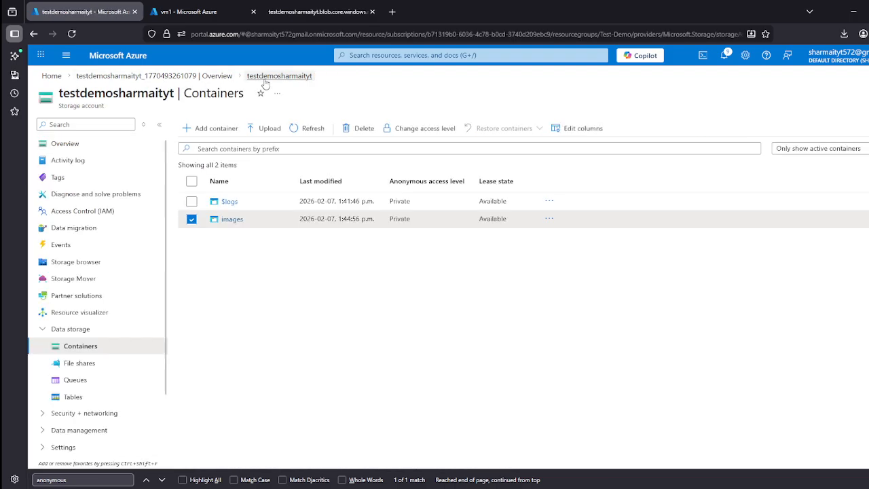
click(43, 328)
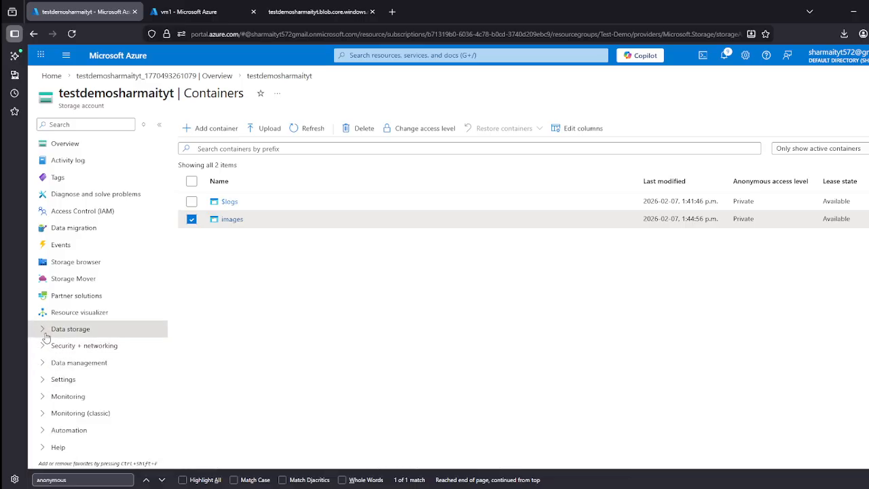
click(44, 382)
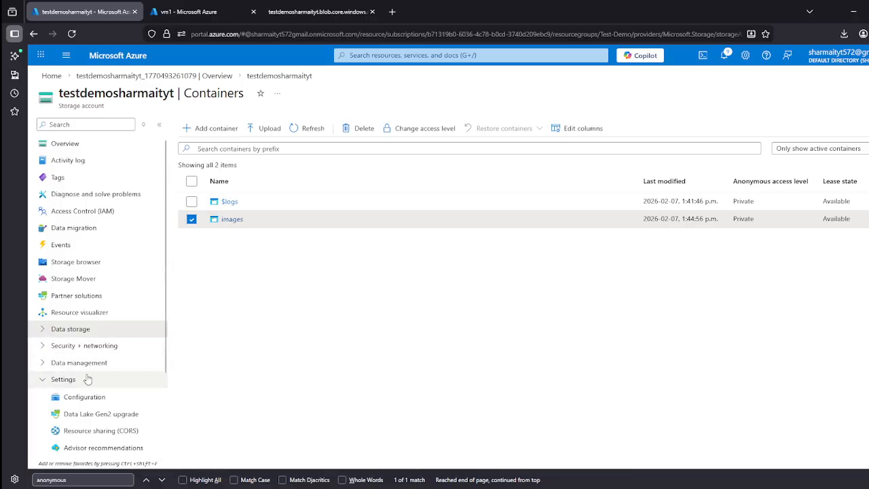
click(90, 342)
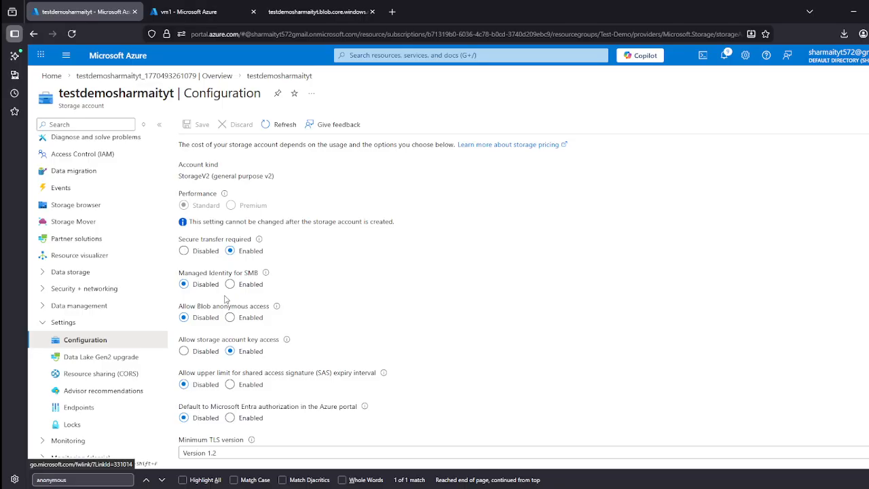
Set Allow Blob anonymous access to Enabled for the storage account and save the configuration
double_click(185, 306)
drag(207, 310, 273, 311)
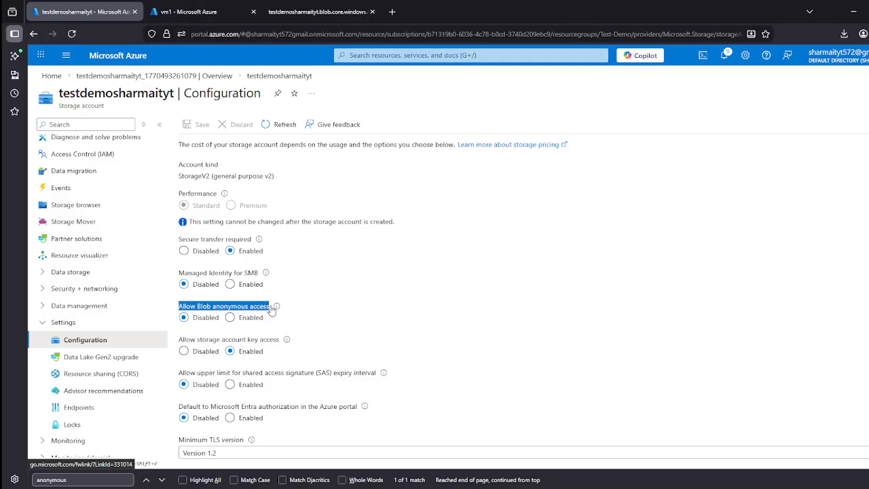
click(242, 321)
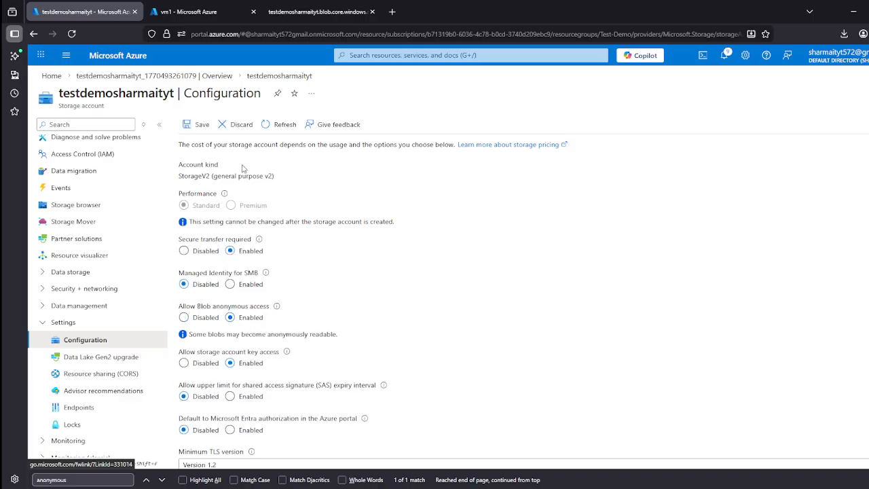
click(201, 125)
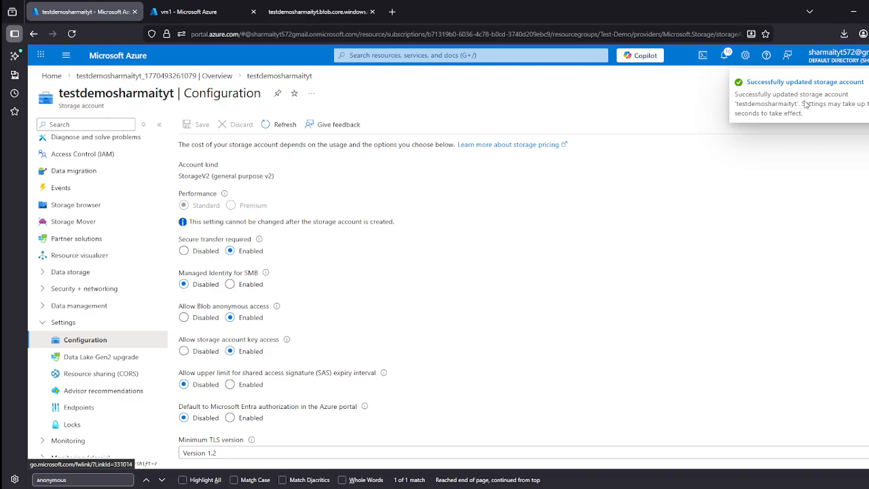
Open the Containers list under the storage account's data storage
click(42, 322)
click(41, 329)
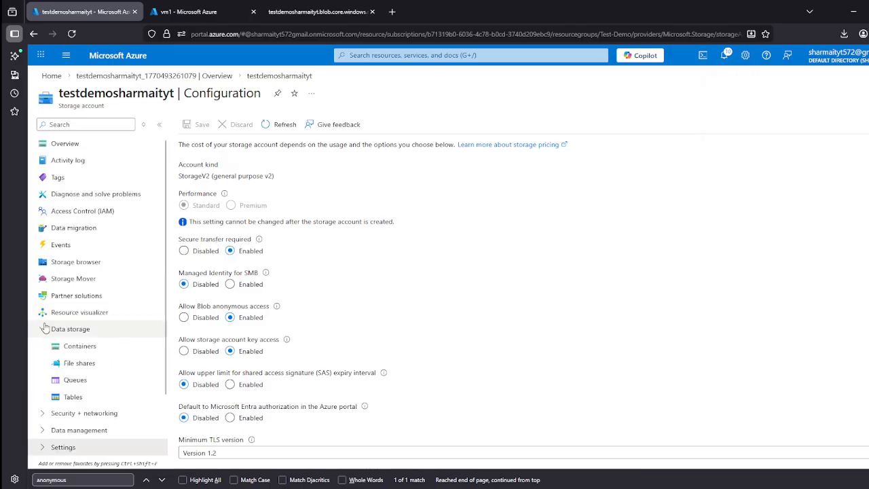
click(76, 348)
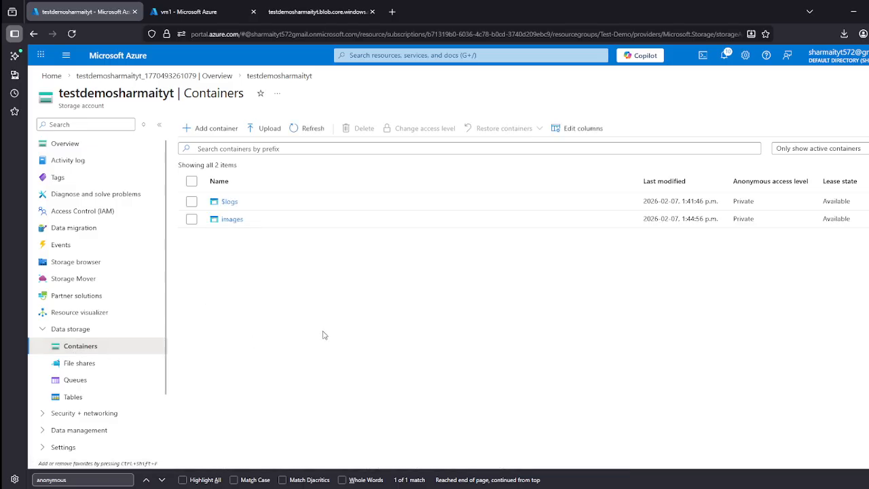
Try to set the images container's anonymous access level to Container (anonymous read access for containers and blobs), reopening the setting once to retry
click(191, 220)
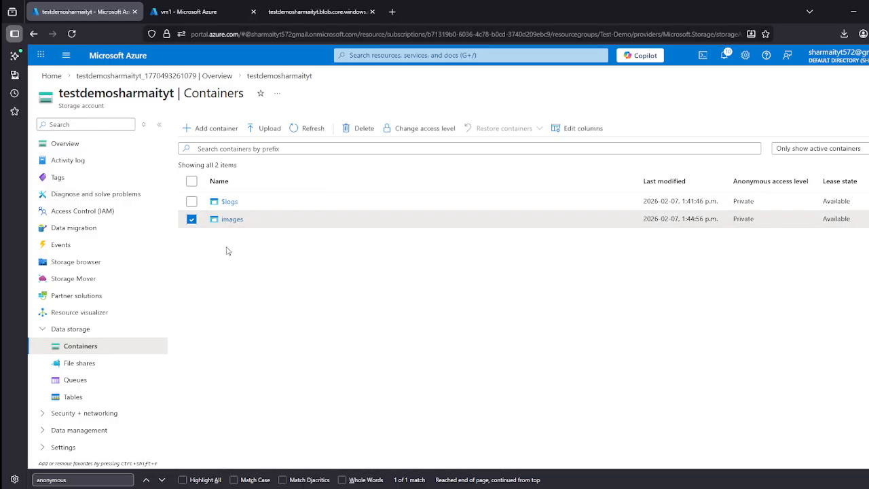
click(413, 128)
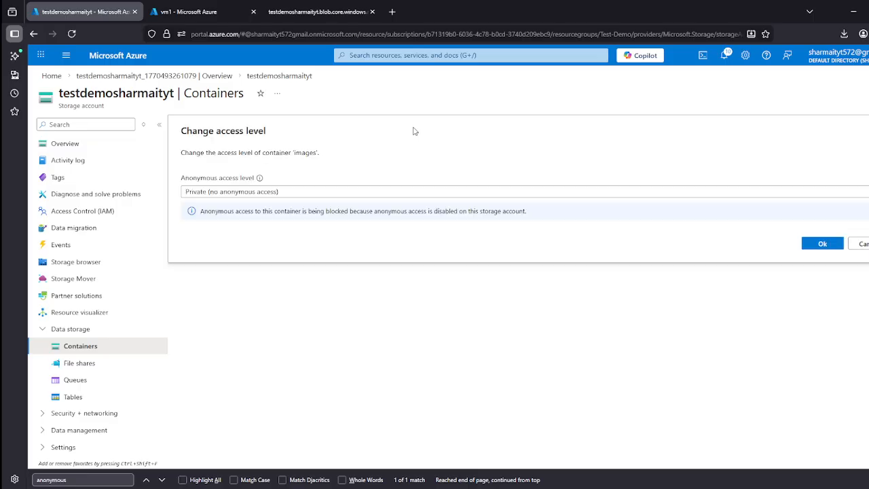
click(302, 192)
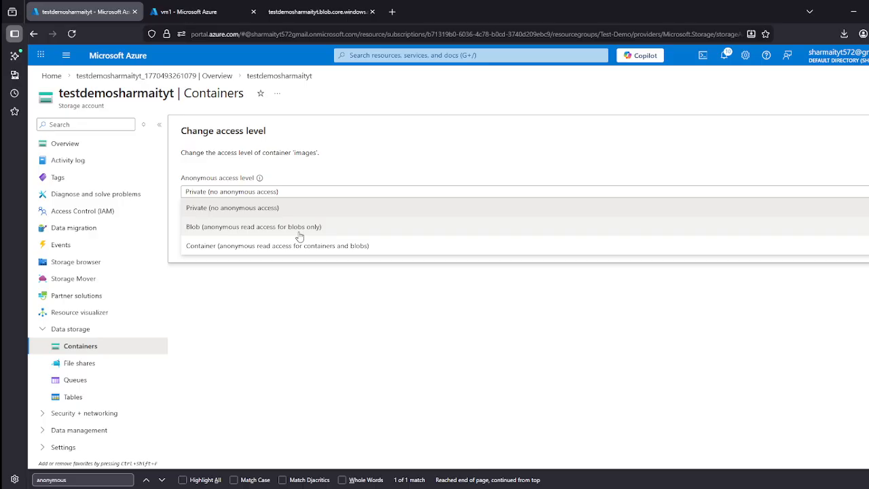
click(251, 245)
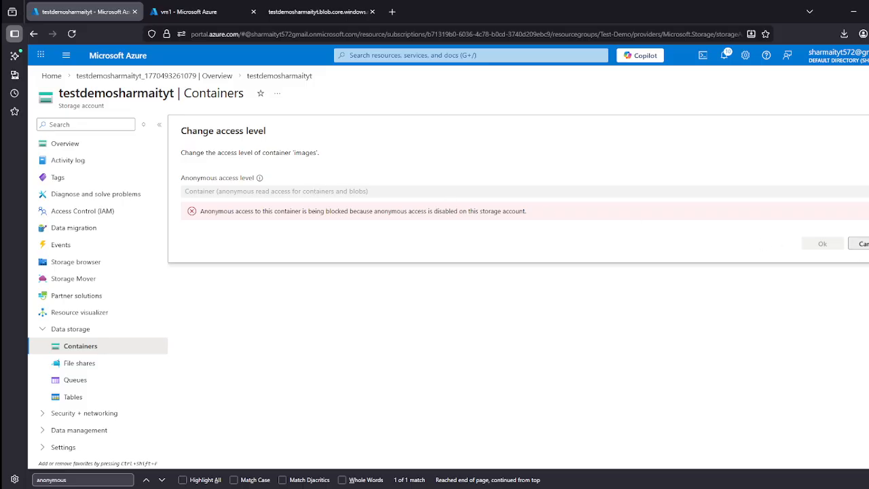
click(861, 243)
click(398, 131)
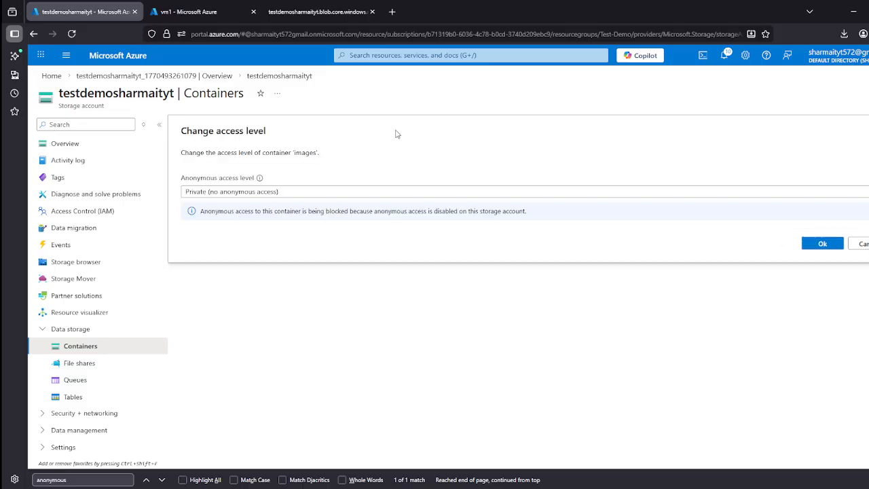
click(290, 193)
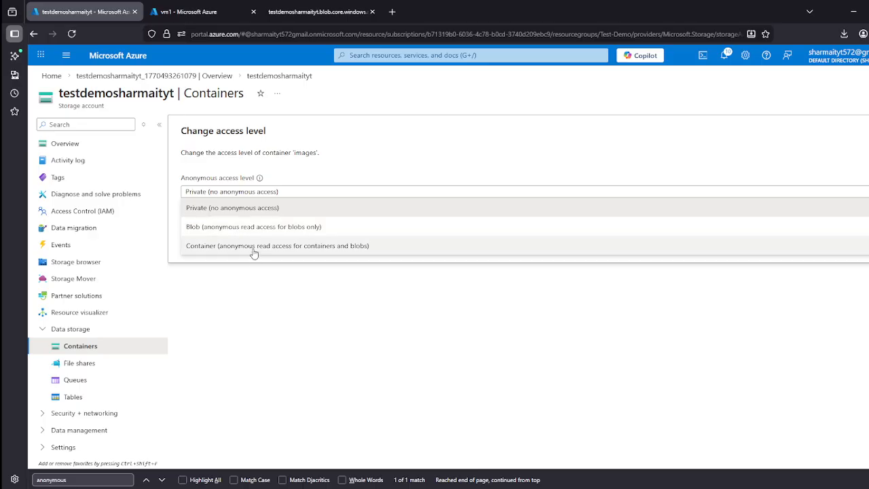
click(254, 246)
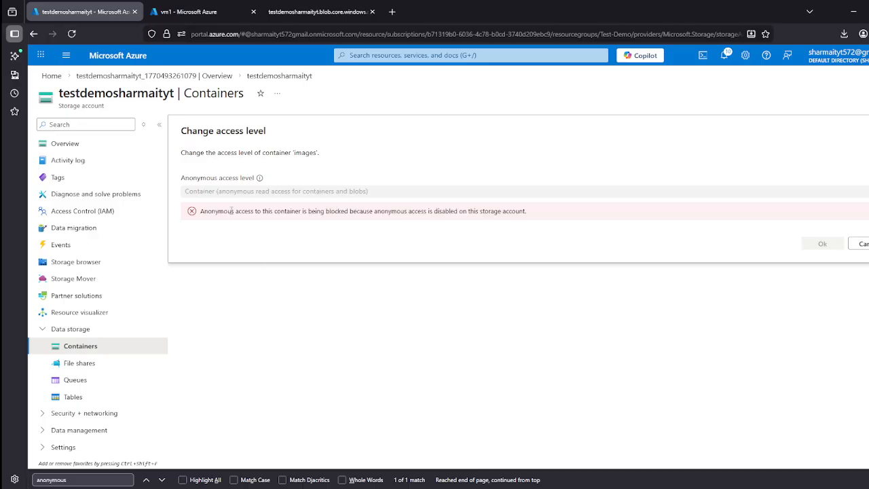
drag(206, 215, 469, 209)
click(364, 221)
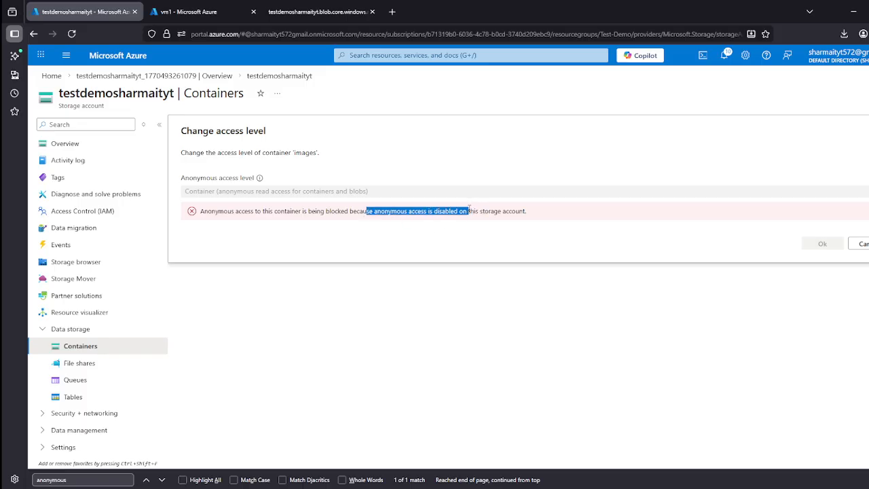
click(389, 243)
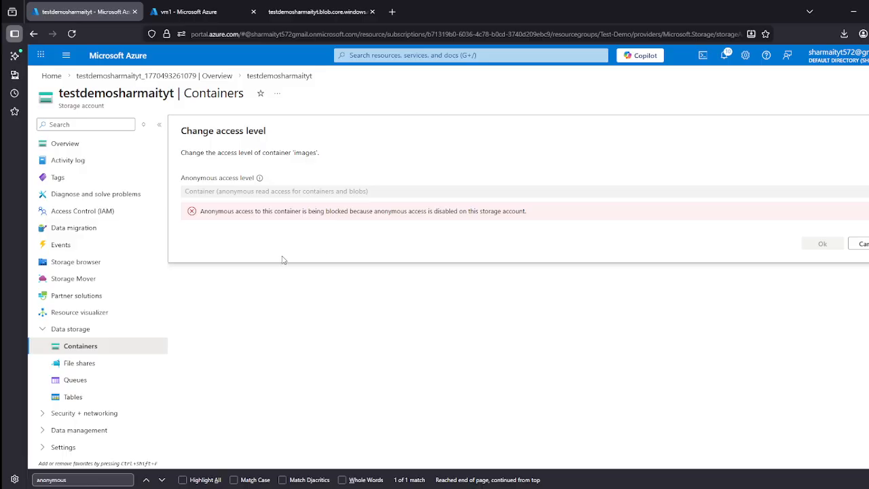
click(860, 243)
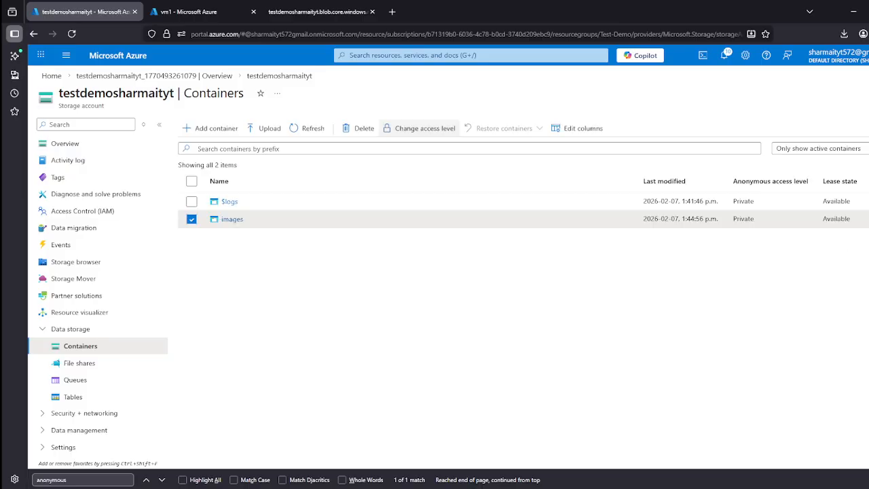
Reload the Containers page and set the images container's anonymous access level to Container (anonymous read access for containers and blobs)
click(304, 133)
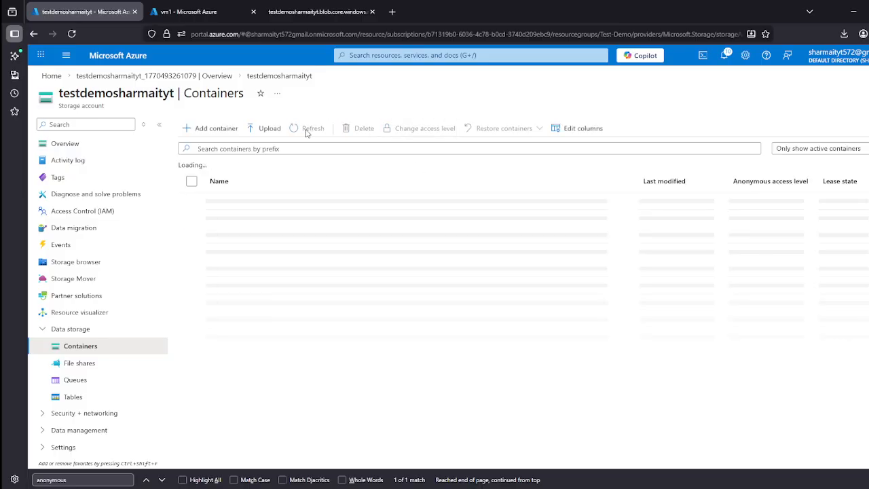
click(71, 33)
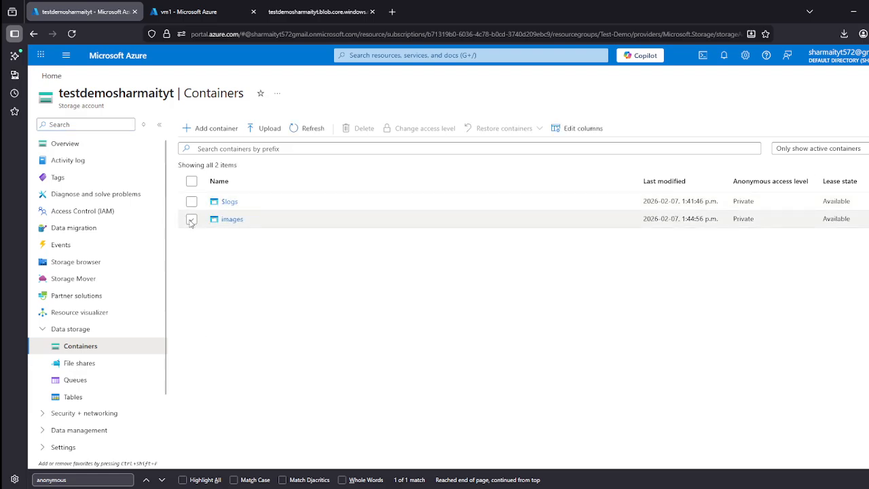
click(191, 220)
click(434, 129)
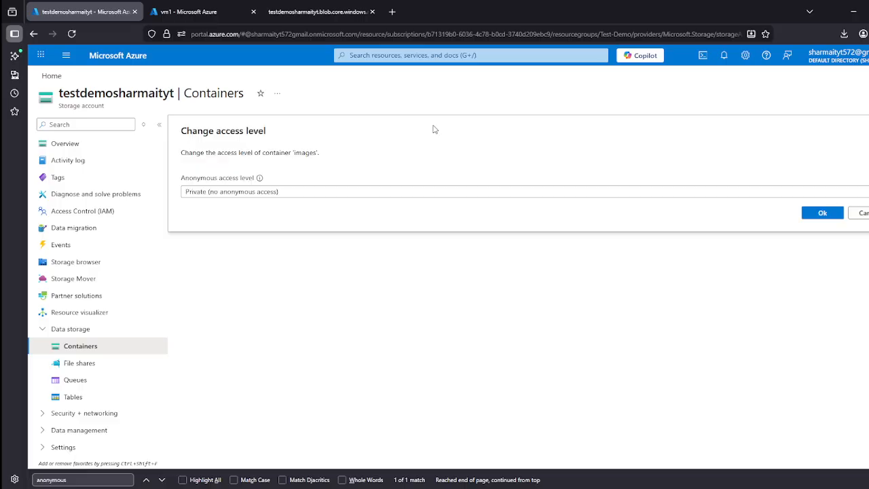
click(311, 197)
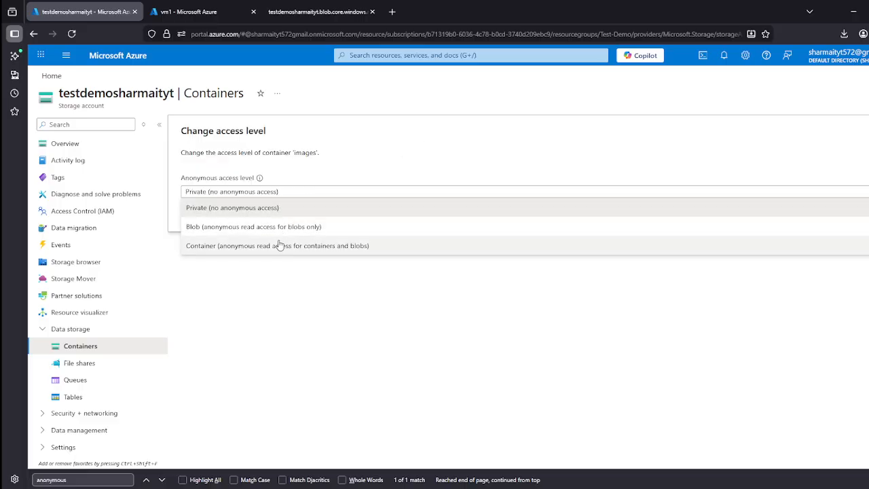
click(281, 246)
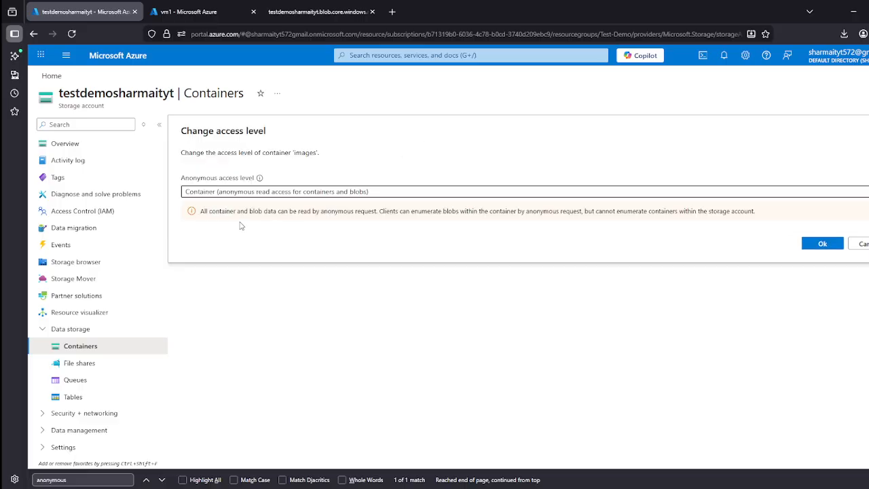
drag(199, 213, 258, 220)
click(344, 223)
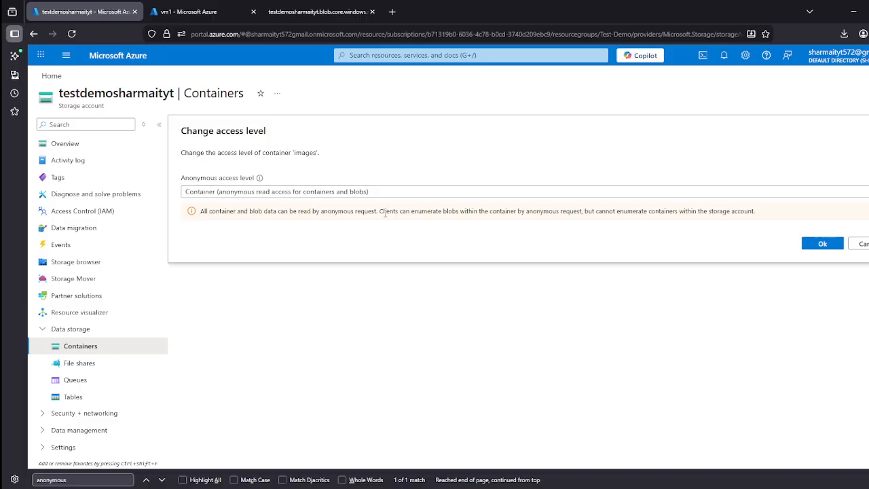
drag(383, 210, 594, 211)
click(602, 210)
click(822, 243)
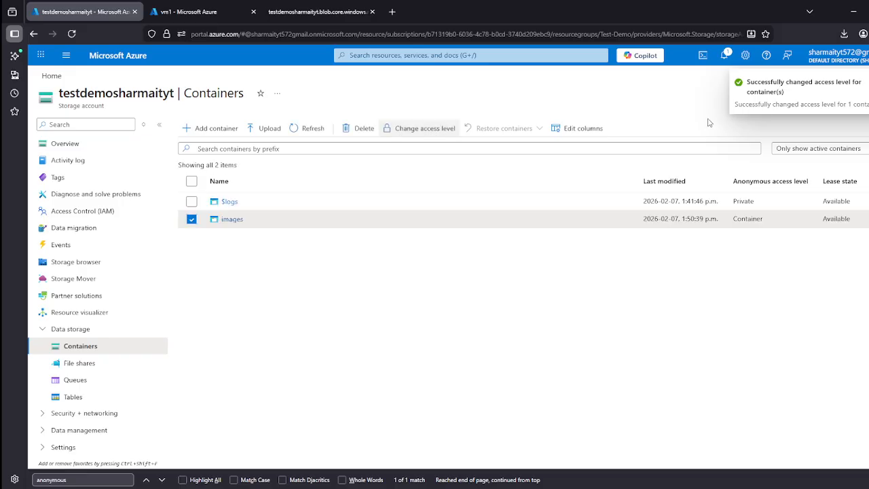
Open the subscribe.png blob in the images container and copy its URL
click(231, 220)
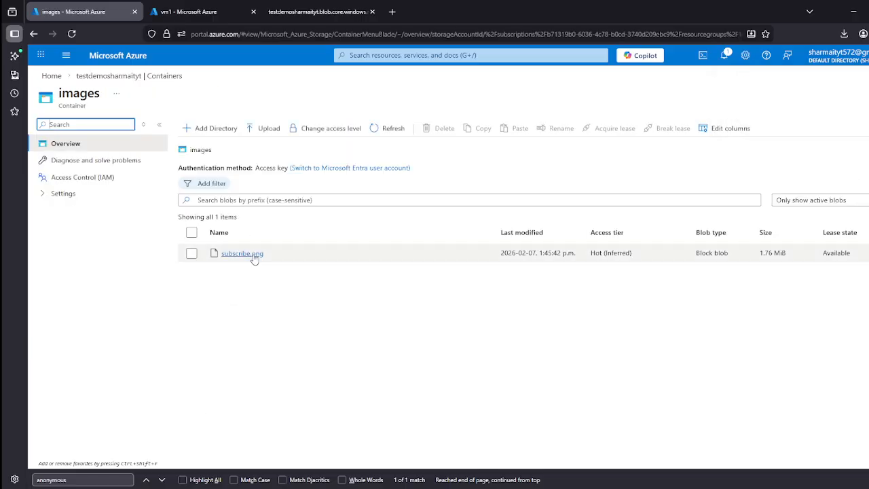
click(191, 254)
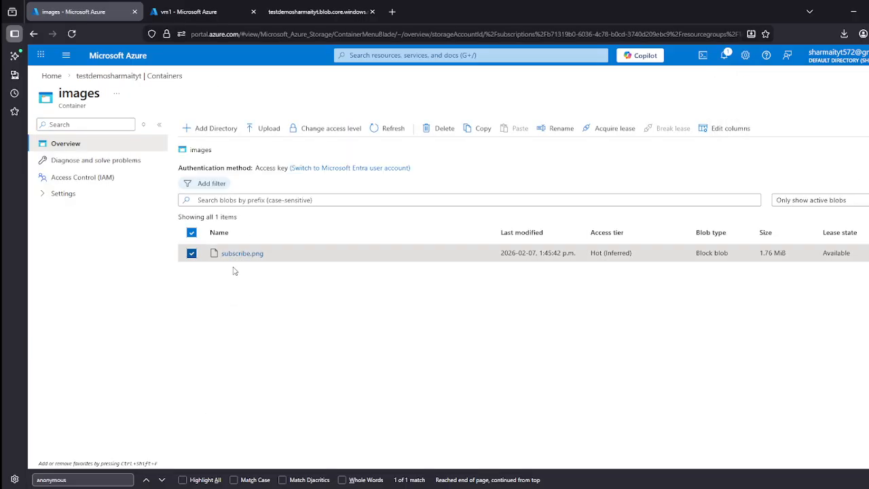
click(251, 256)
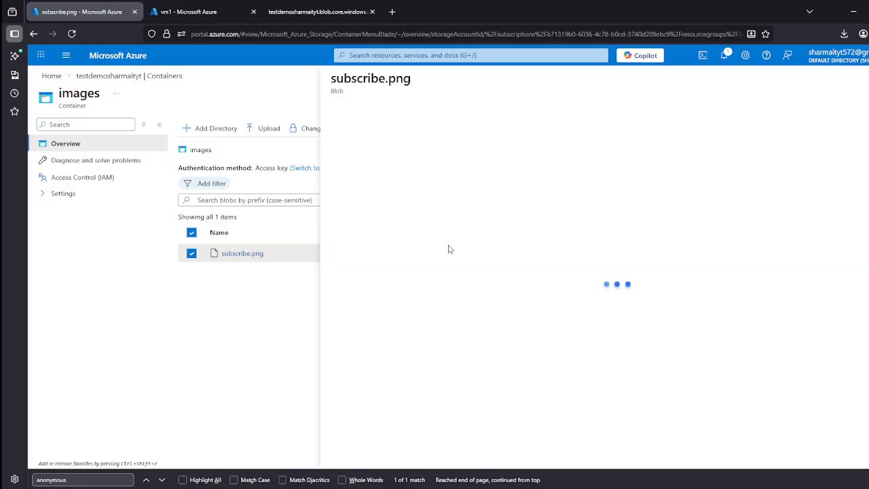
click(558, 171)
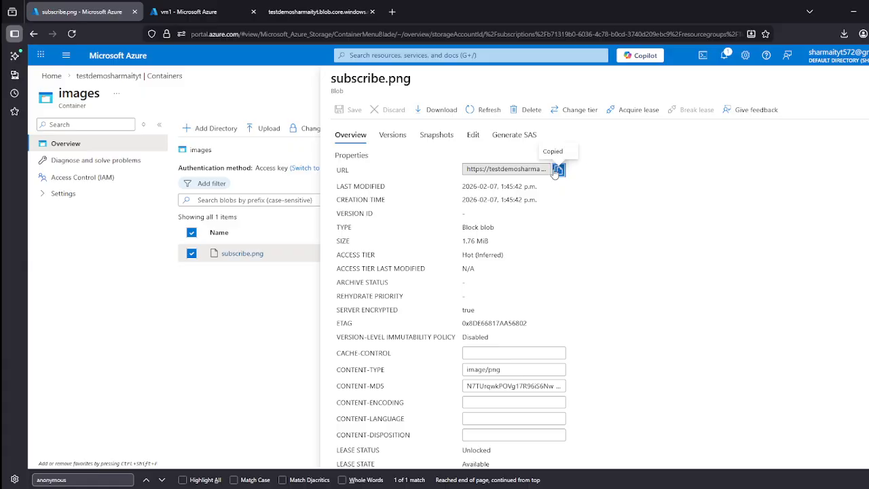
Load the copied subscribe.png URL in the existing blob browser tab to test anonymous access
click(296, 12)
click(285, 31)
key(ctrl+v)
key(Return)
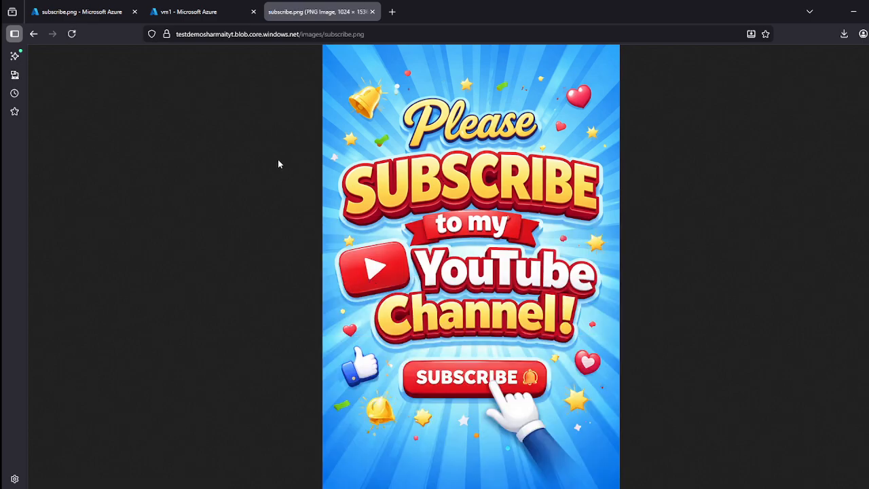
Switch to the vm1 Remote Desktop session and open iisstart from C:\inetpub\wwwroot in Notepad
click(185, 11)
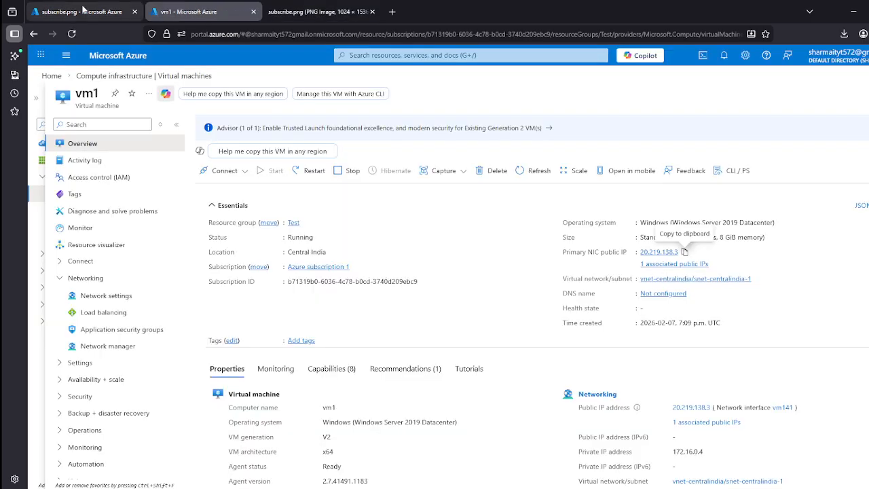
click(84, 12)
drag(868, 167, 311, 2)
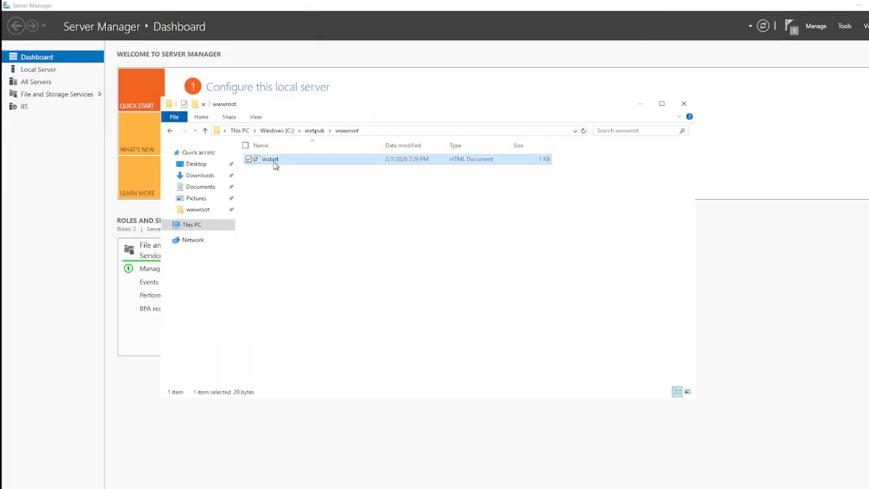
right_click(275, 165)
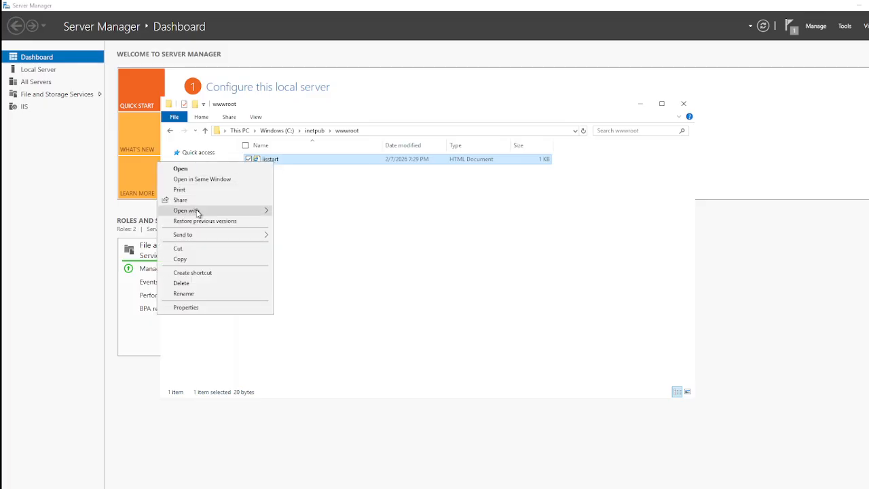
mouse_move(203, 211)
click(298, 232)
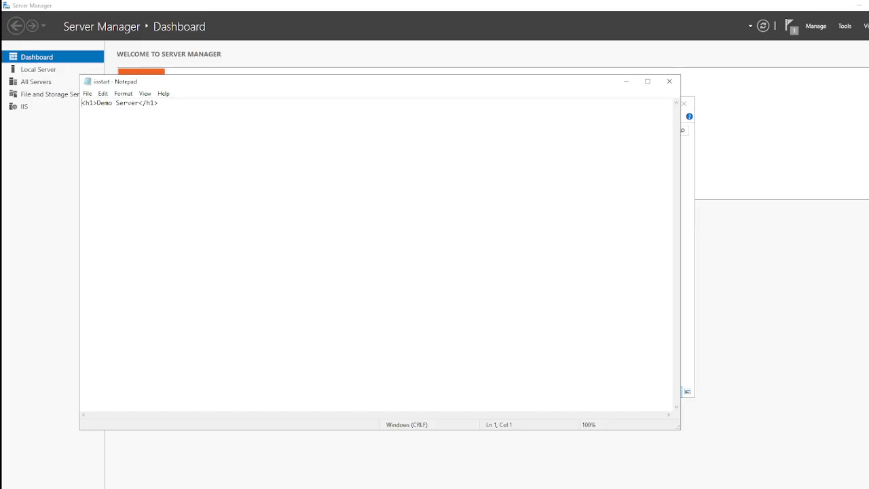
Replace the entire contents of iisstart with the copied "Please Subscribe" HTML template and maximize the Notepad window
key(ctrl+a)
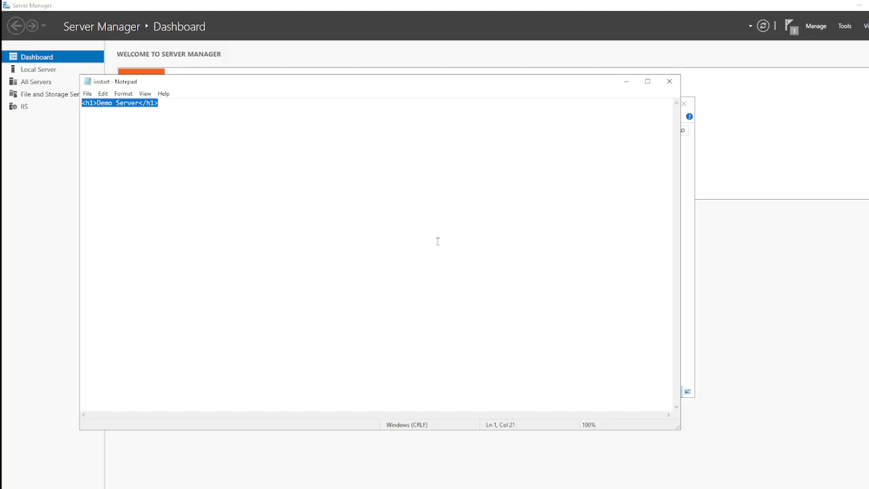
key(ctrl+v)
click(647, 81)
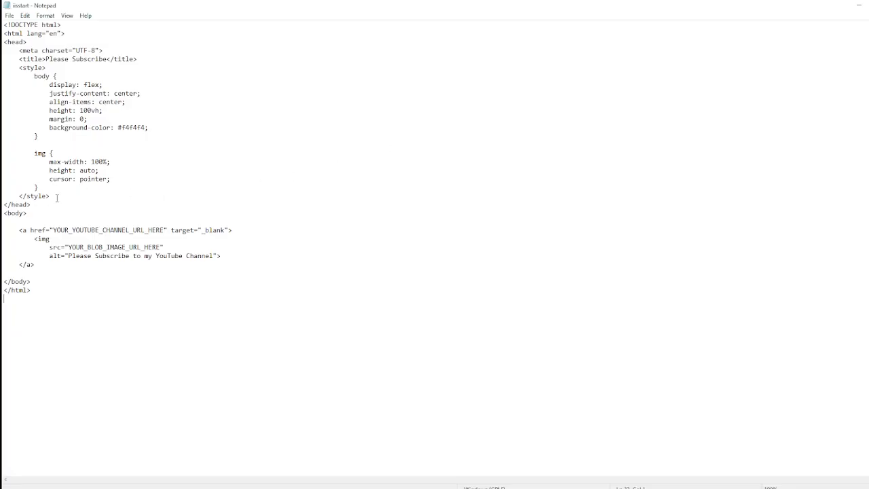
drag(27, 213, 27, 161)
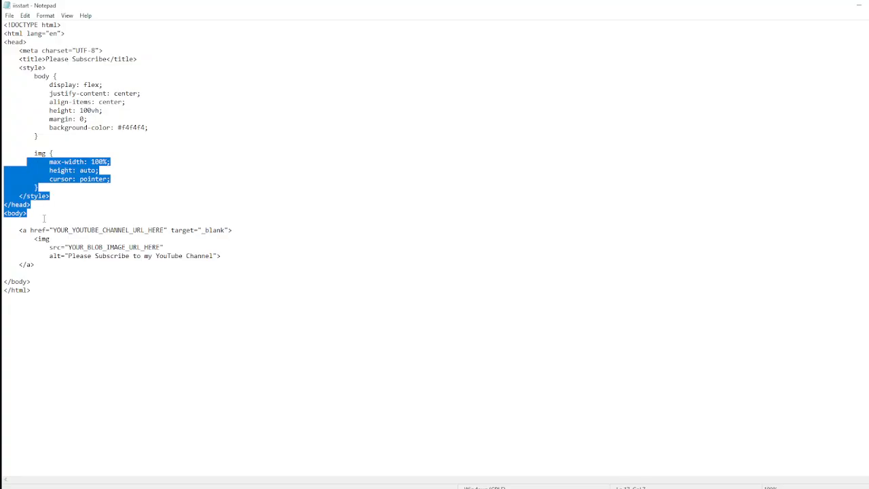
click(54, 238)
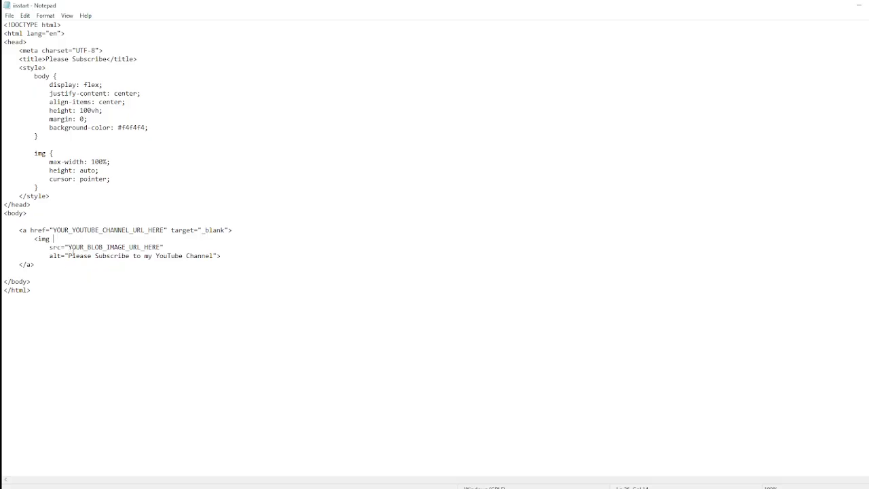
Copy the subscribe.png blob URL from the Azure portal and return to the iisstart file in the vm1 Remote Desktop session
drag(69, 247, 160, 247)
mouse_move(249, 2)
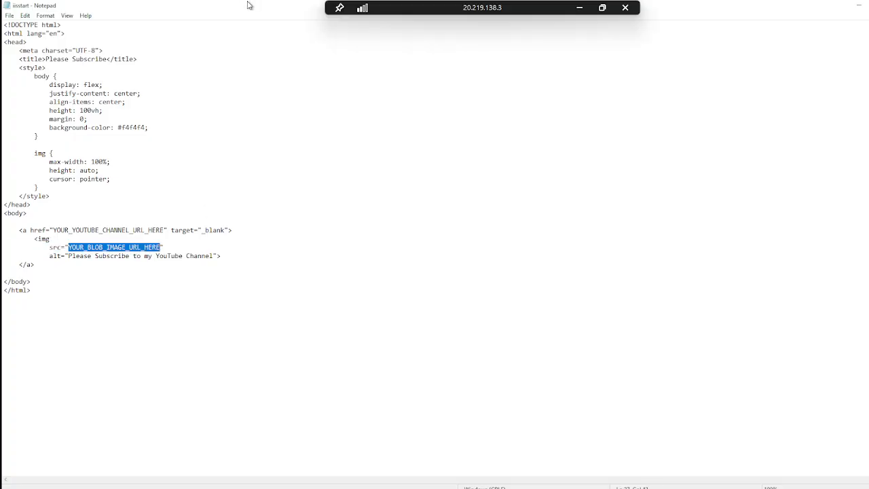
click(602, 7)
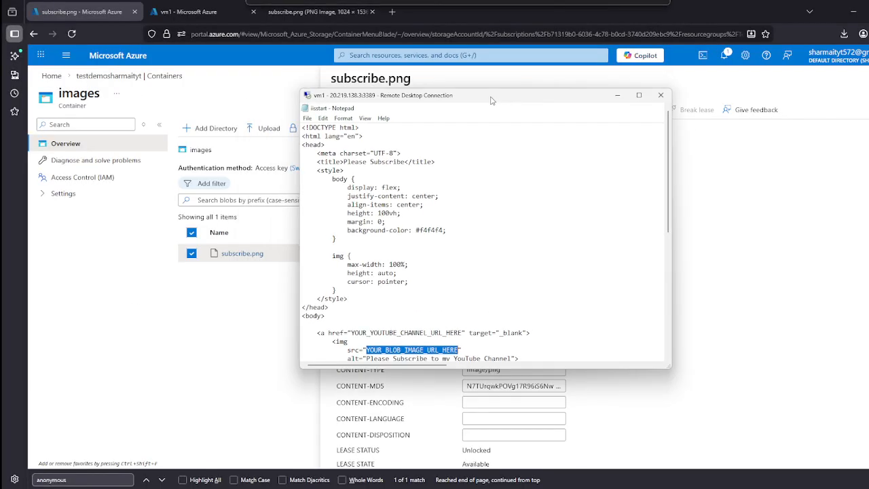
click(191, 323)
click(560, 169)
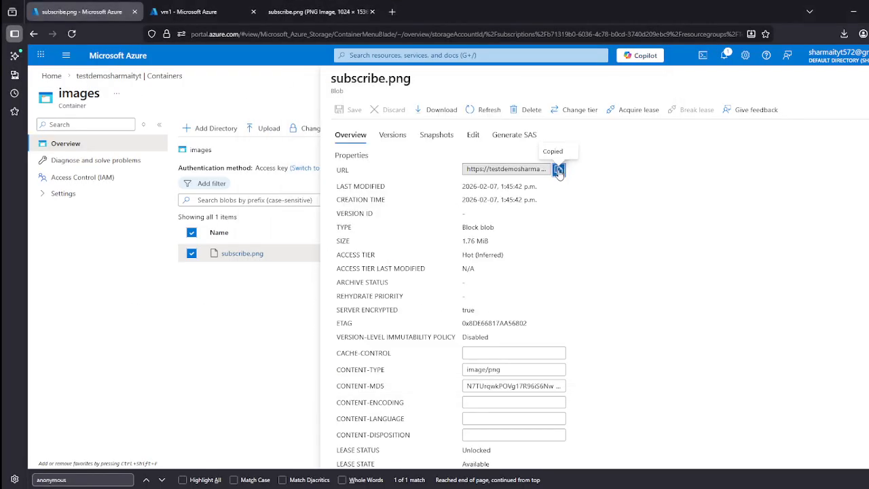
key(alt+Tab)
double_click(483, 101)
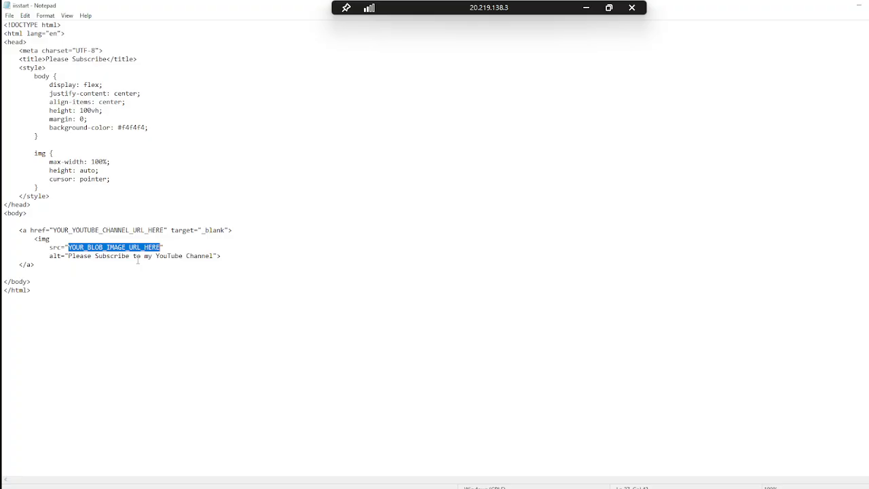
Replace the YOUR_BLOB_IMAGE_URL_HERE placeholder in the img src attribute with the copied subscribe.png URL
click(55, 242)
drag(31, 230, 47, 231)
click(161, 247)
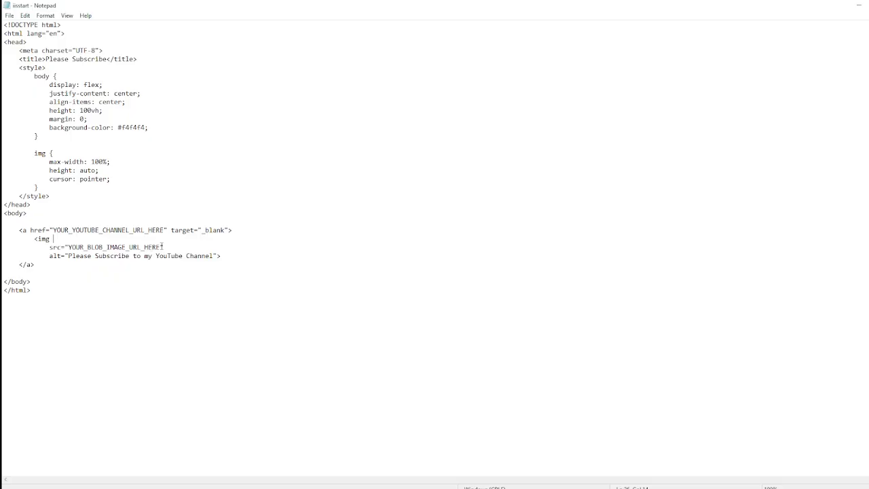
key(BackSpace)
key(BackSpace)
key(BackSpace)
key(BackSpace)
key(BackSpace)
key(BackSpace)
key(BackSpace)
key(BackSpace)
key(BackSpace)
key(BackSpace)
key(BackSpace)
key(BackSpace)
key(BackSpace)
key(BackSpace)
key(BackSpace)
key(BackSpace)
key(BackSpace)
key(BackSpace)
key(BackSpace)
key(BackSpace)
key(BackSpace)
key(BackSpace)
key(BackSpace)
key(BackSpace)
key(ctrl+v)
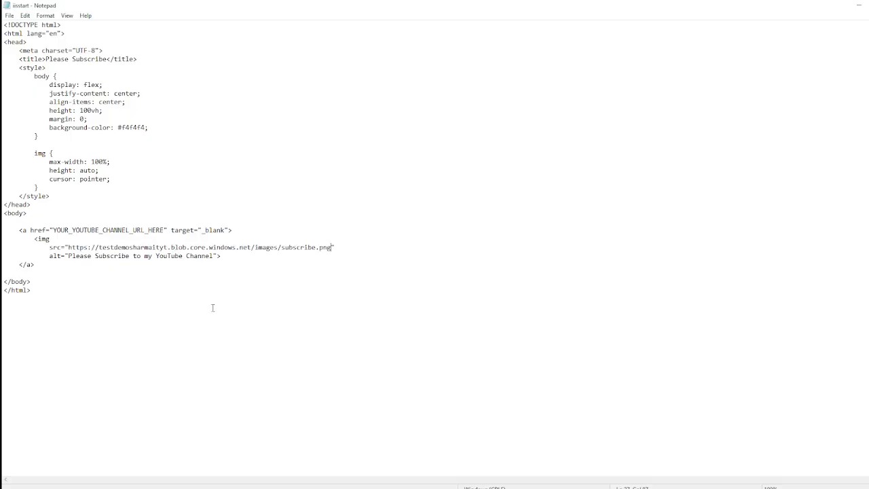
drag(67, 247, 331, 247)
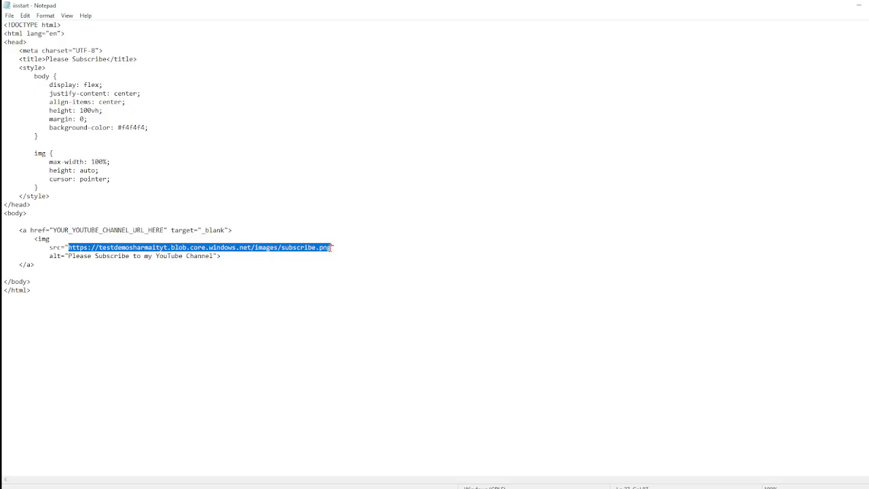
click(253, 247)
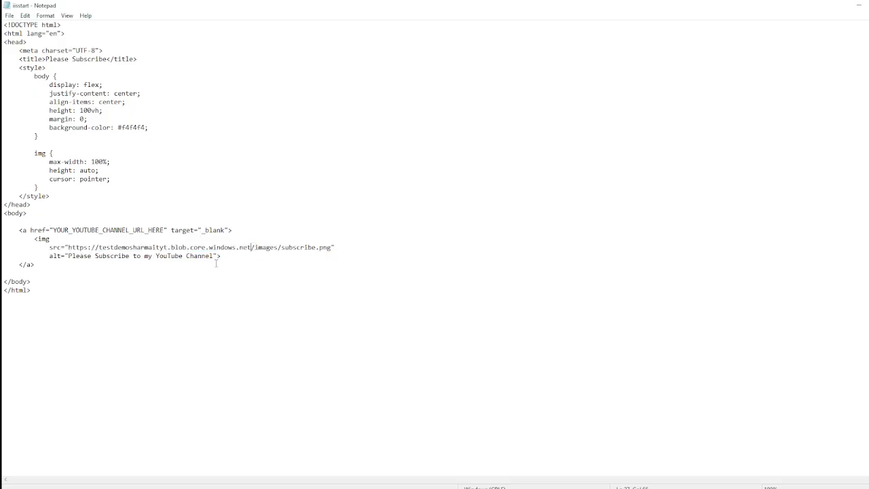
Save the edited iisstart file and close Notepad
click(10, 15)
click(22, 49)
key(alt+F4)
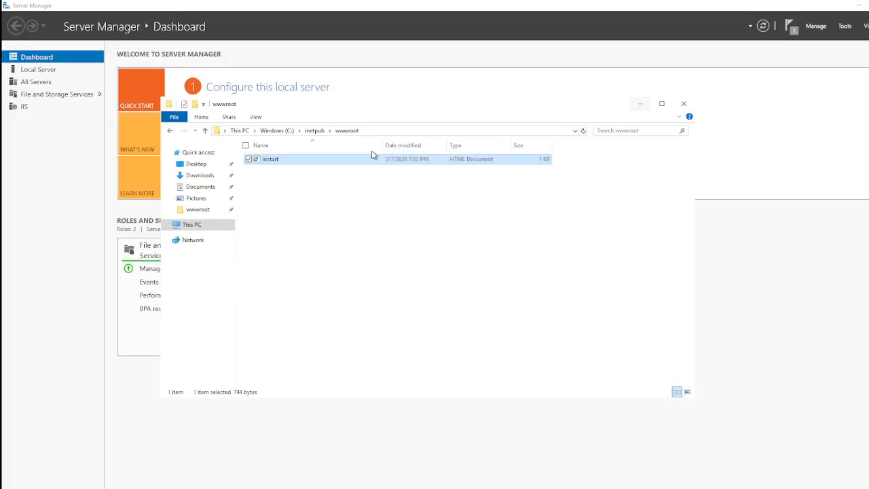
Minimize the Remote Desktop session and copy vm1's primary NIC public IP from its Azure portal overview
mouse_move(498, 9)
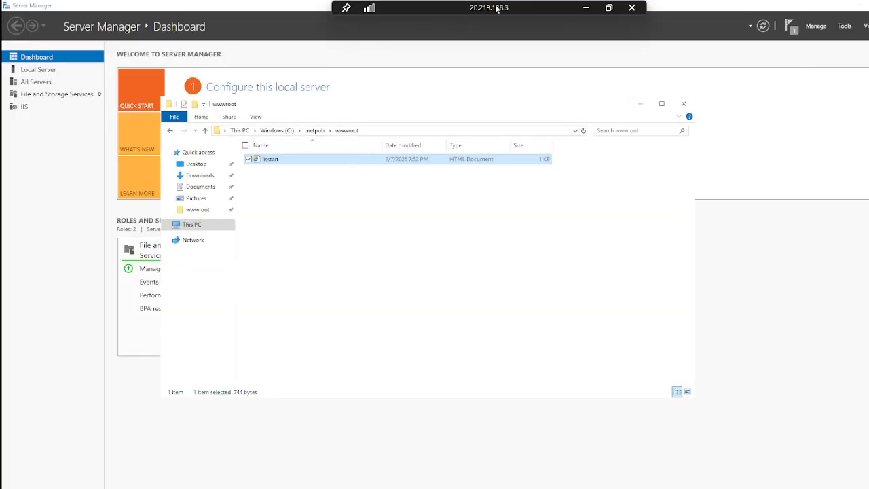
click(586, 8)
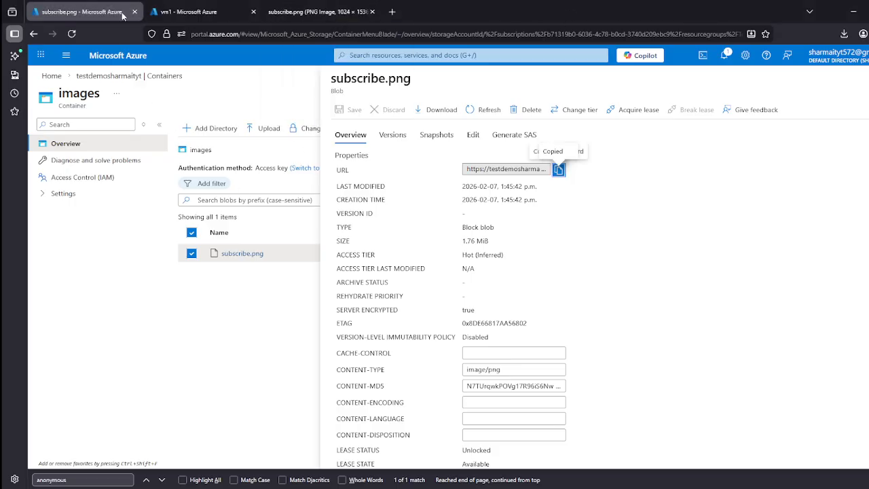
click(190, 11)
click(685, 251)
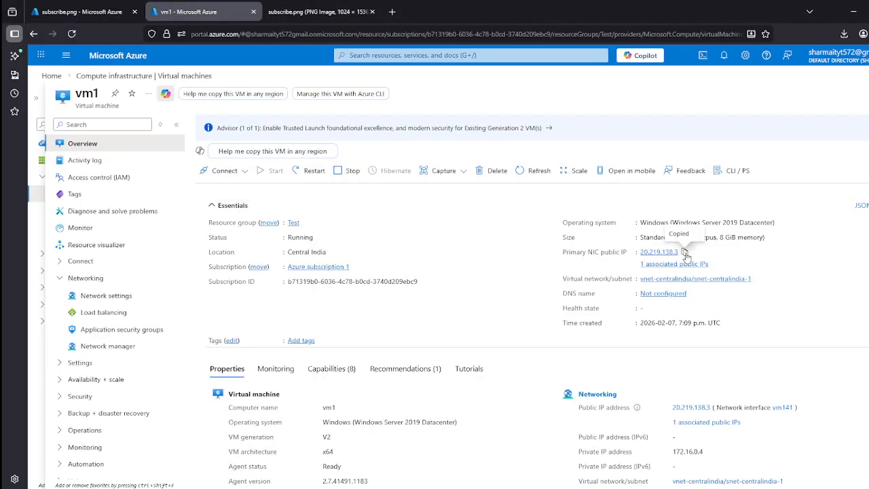
click(868, 34)
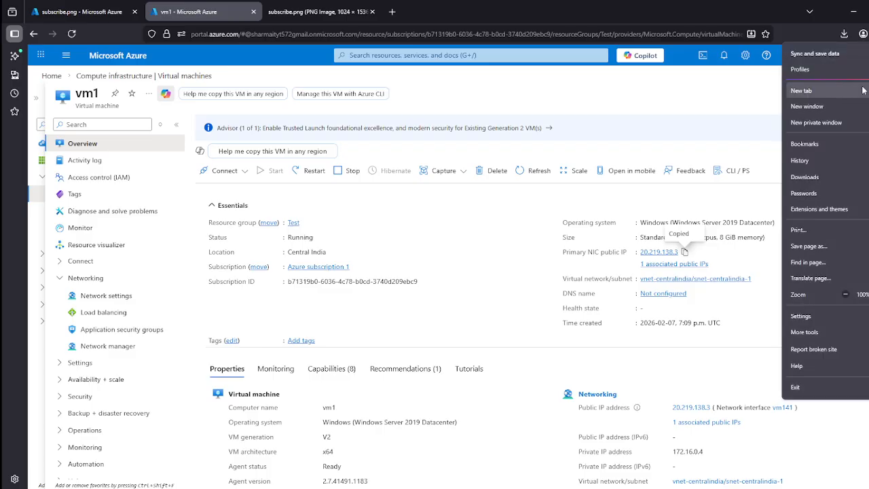
click(830, 126)
text(h)
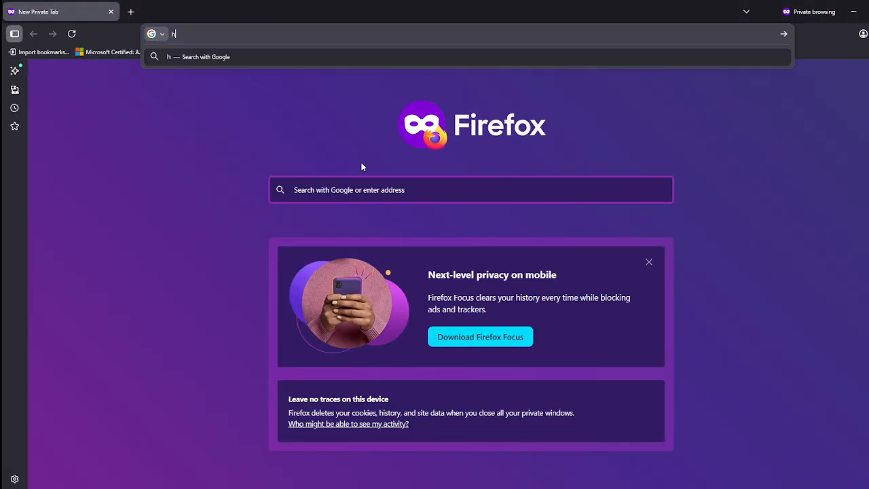
text(ttp://)
key(ctrl+v)
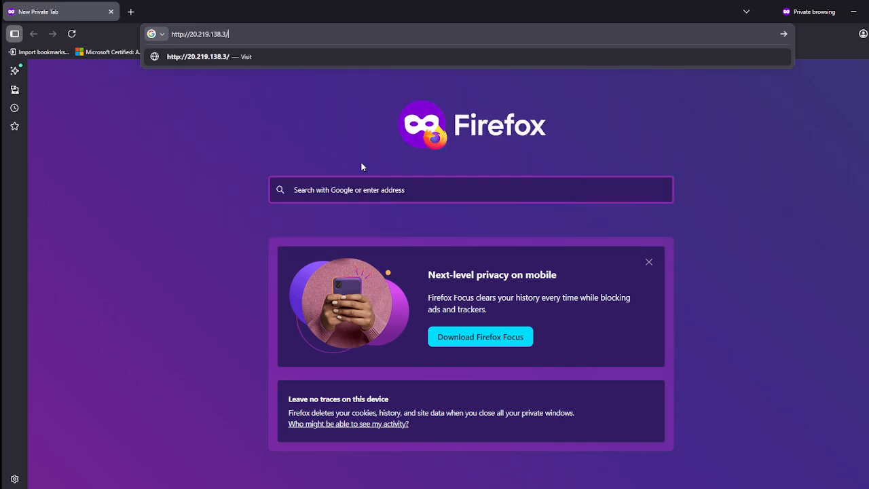
key(Return)
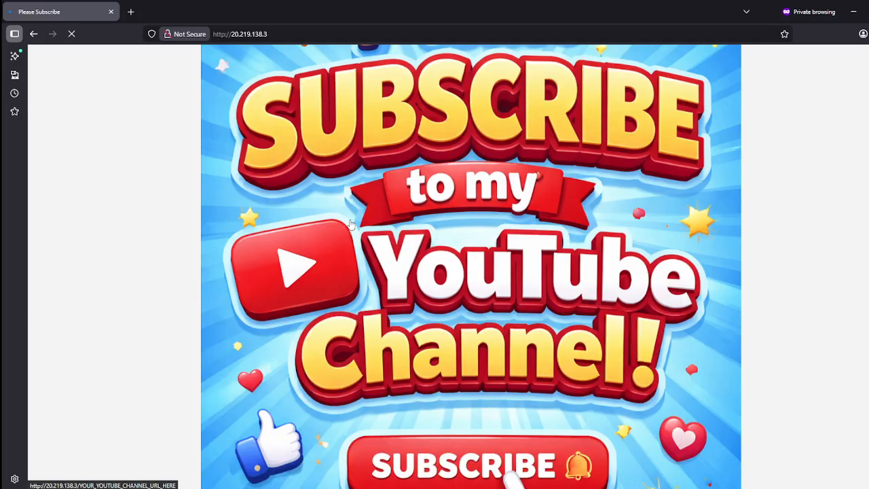
key(ctrl+minus)
key(ctrl+minus)
key(ctrl+minus)
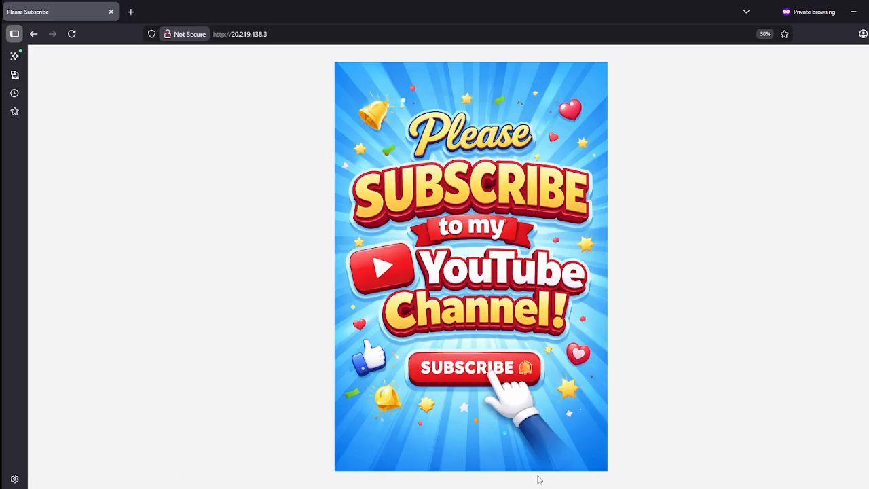
Return to the images container in the Azure portal, reopen the subscribe.png blob and copy its URL
click(505, 488)
click(350, 243)
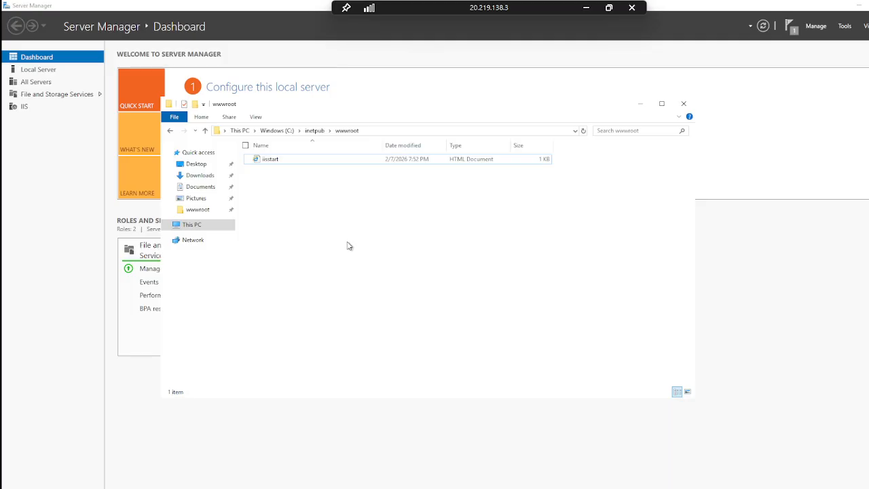
double_click(460, 5)
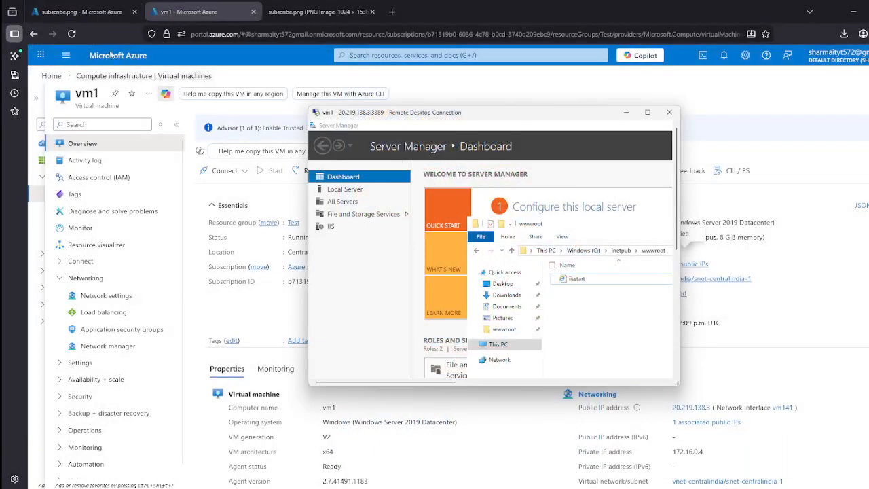
click(88, 12)
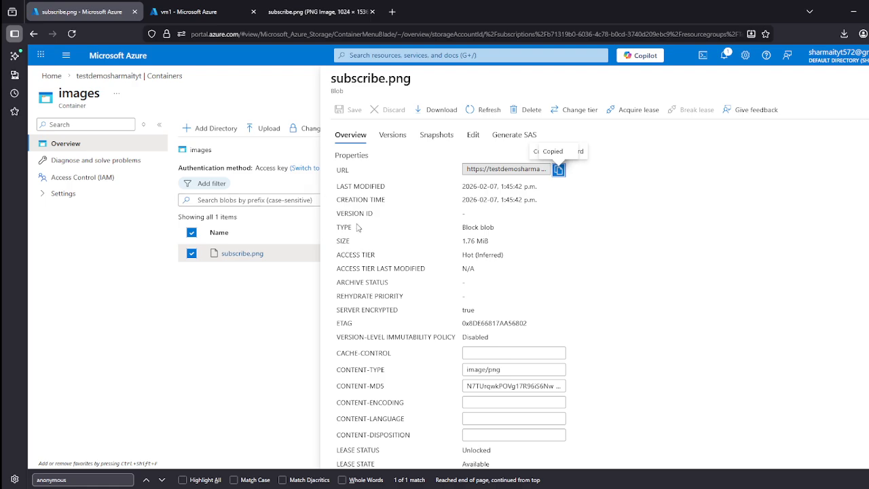
key(Escape)
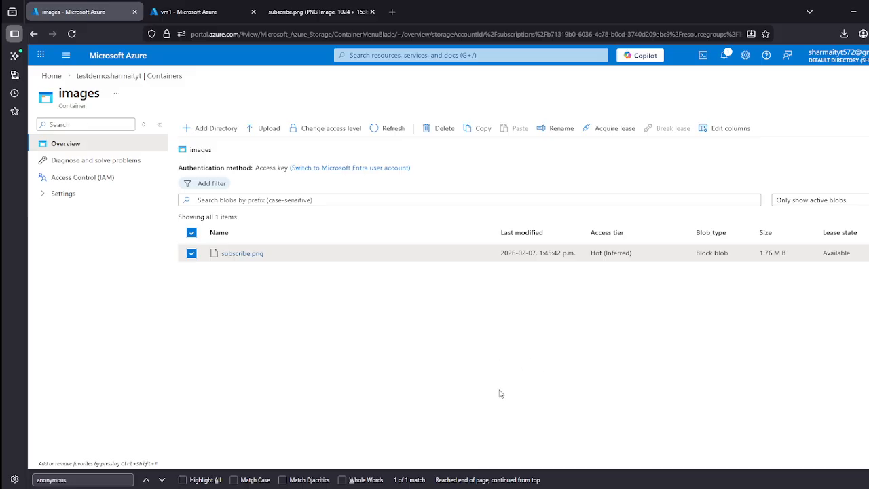
click(238, 254)
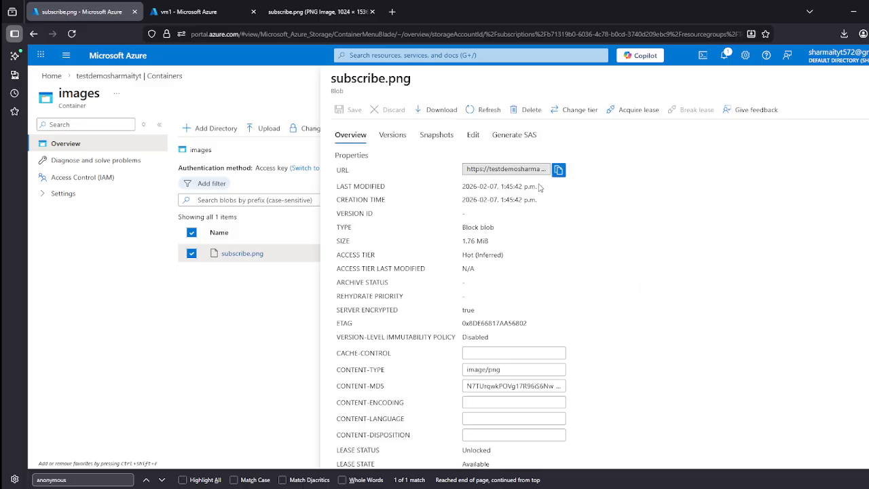
click(558, 170)
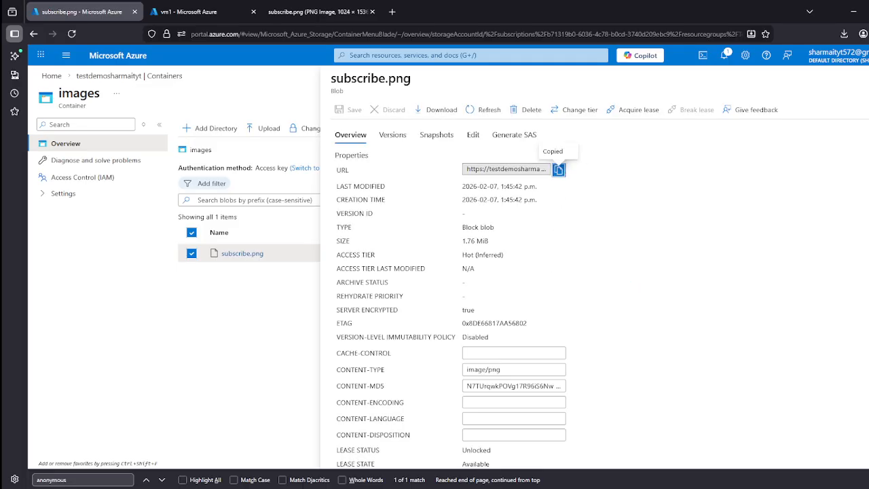
Switch to Microsoft Whiteboard, paste the blob URL as a link card and a text box, and widen the text to one line
click(542, 488)
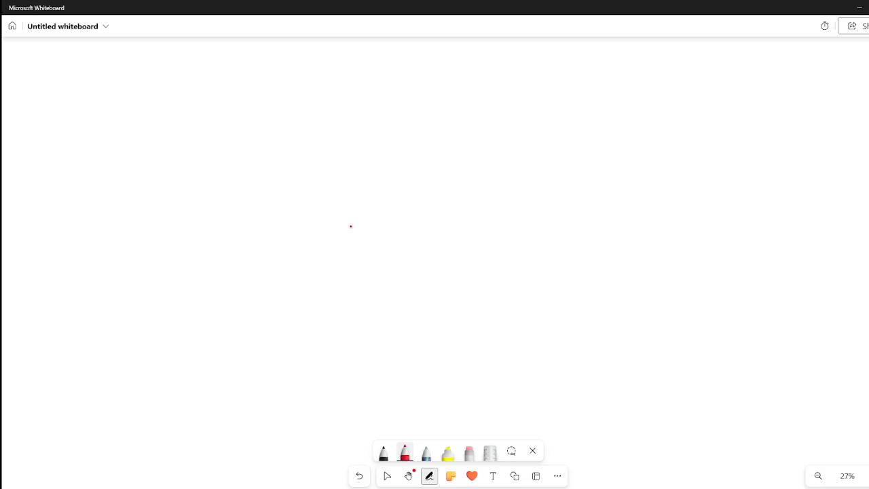
key(ctrl+v)
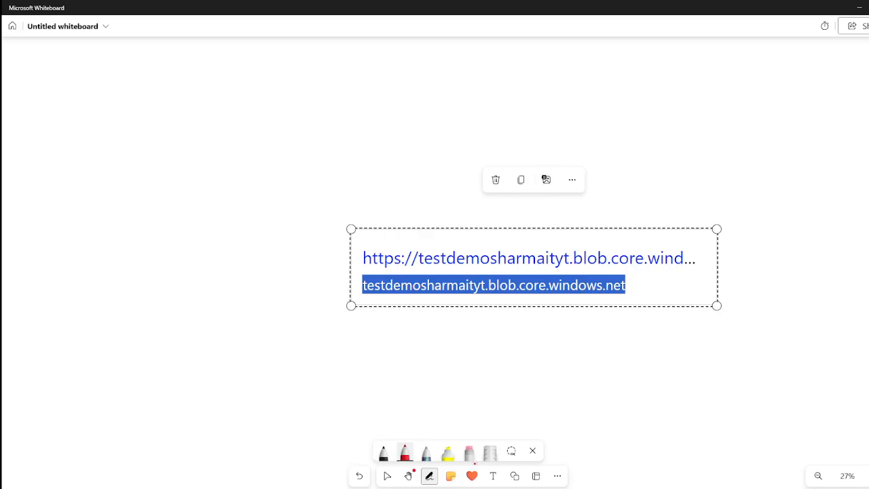
click(494, 477)
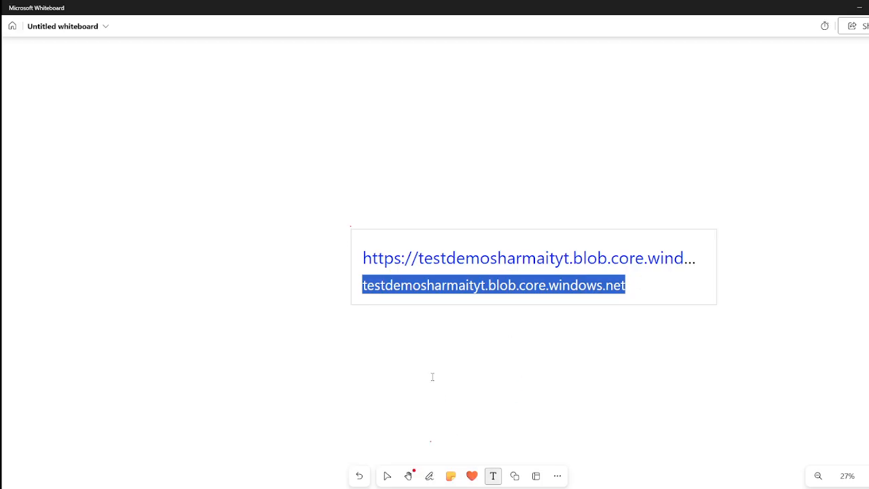
click(273, 142)
key(ctrl+v)
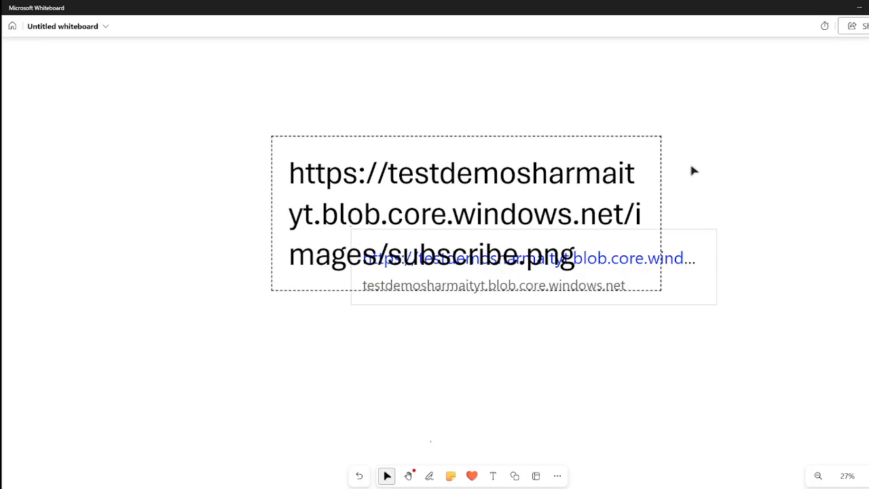
drag(529, 151, 868, 148)
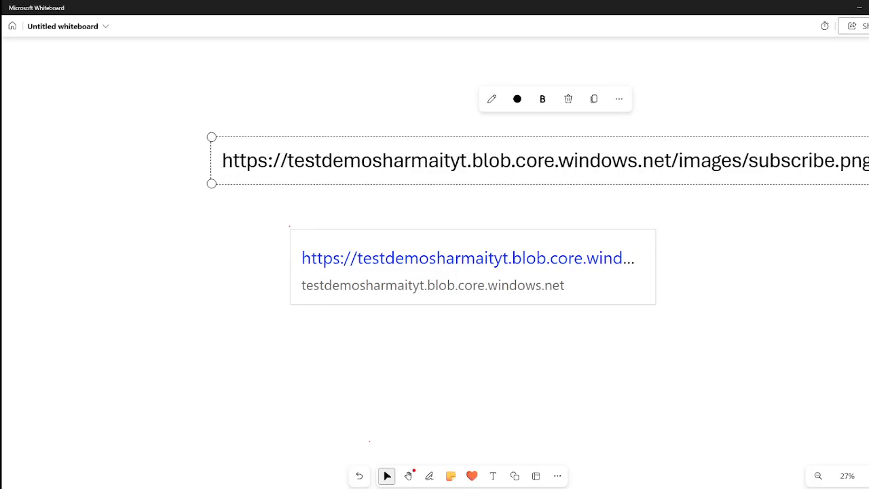
Delete the pasted link card and move the URL text box so the whole URL fits in view
click(645, 285)
key(Delete)
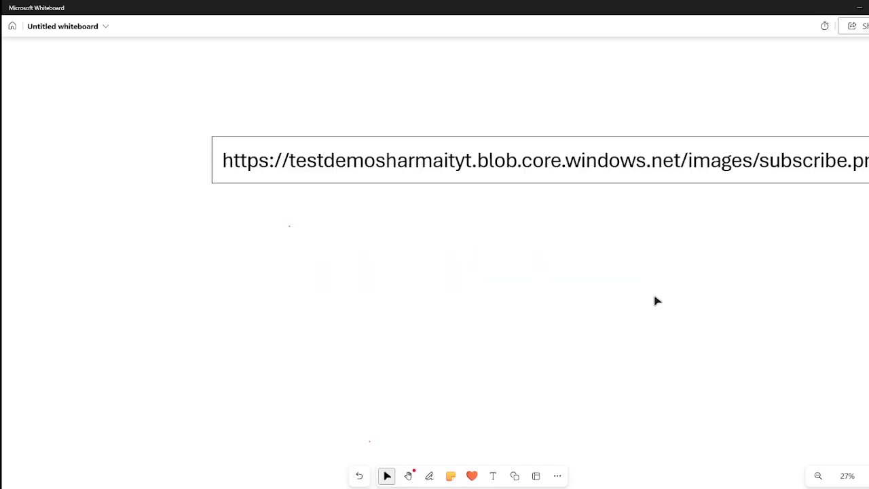
drag(532, 140, 416, 150)
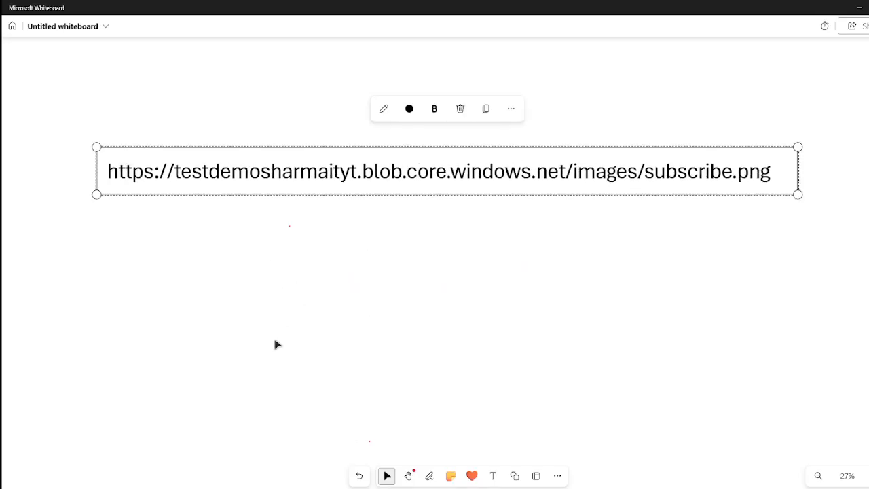
click(188, 357)
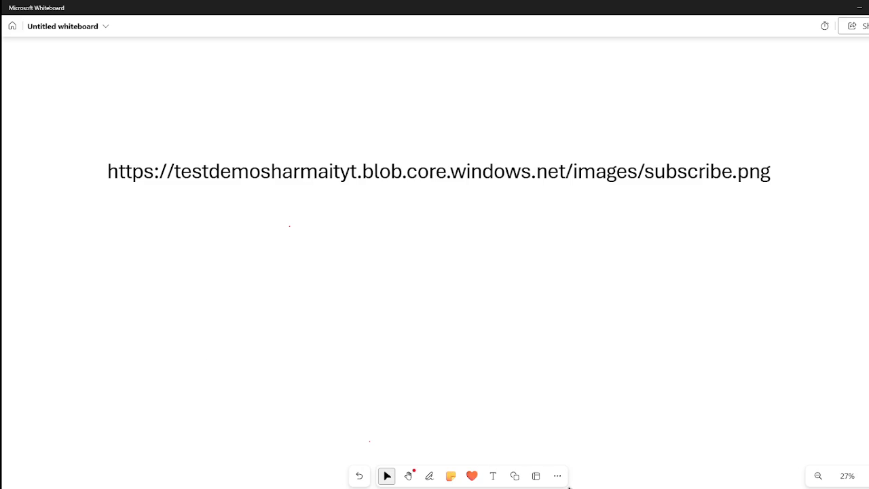
click(429, 476)
click(406, 453)
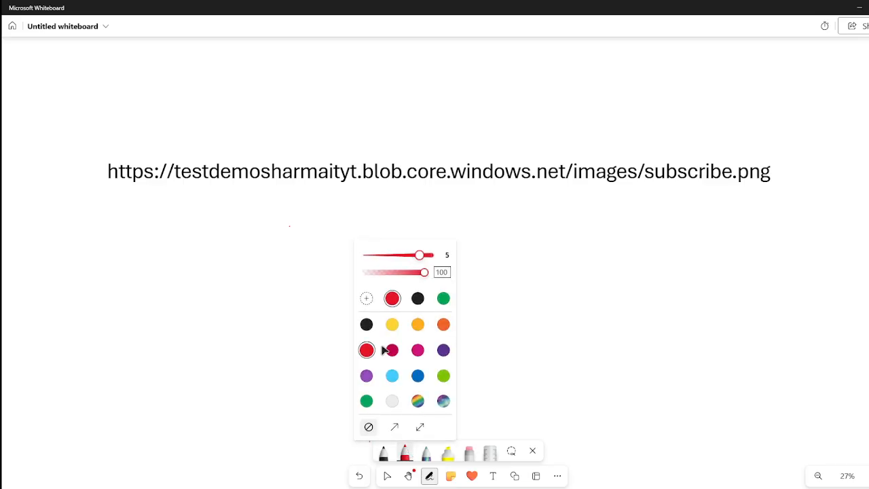
click(387, 475)
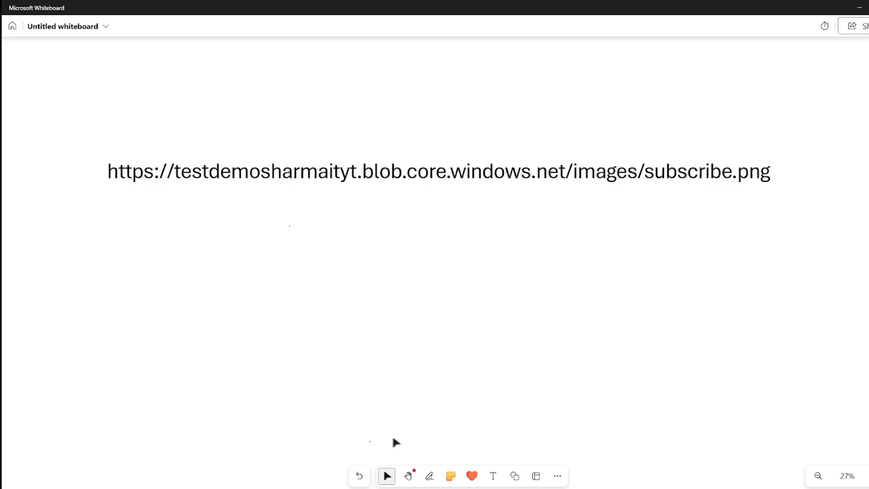
click(429, 476)
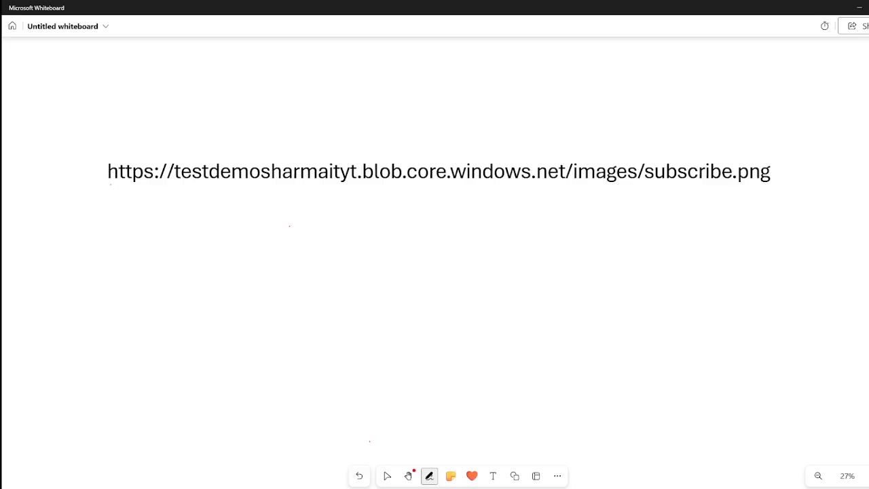
drag(110, 184, 162, 183)
drag(363, 187, 564, 188)
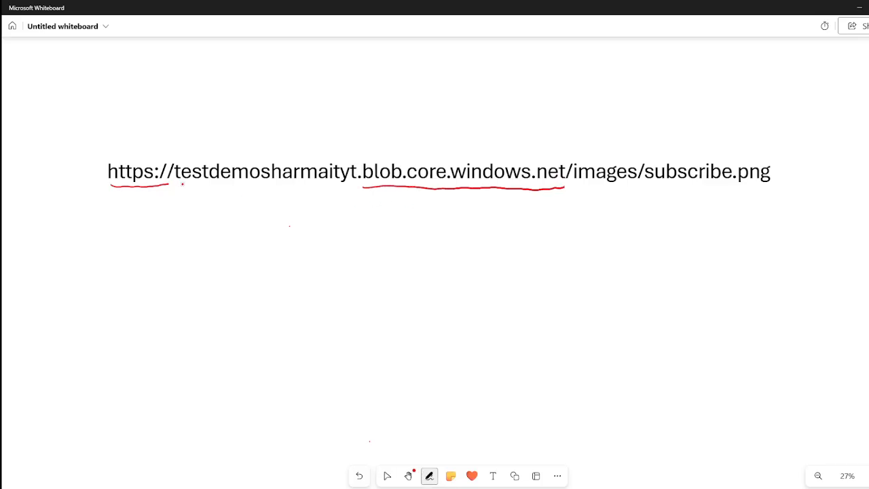
Circle the storage account name "testdemosharmaityt" in the URL with the red pen and add short underlines beneath it
mouse_move(177, 187)
mouse_down()
mouse_move(215, 206)
mouse_move(284, 211)
mouse_move(358, 182)
mouse_up()
mouse_move(358, 152)
mouse_down()
mouse_move(239, 122)
mouse_move(201, 129)
mouse_move(170, 166)
mouse_move(175, 196)
mouse_move(190, 197)
mouse_up()
key(Escape)
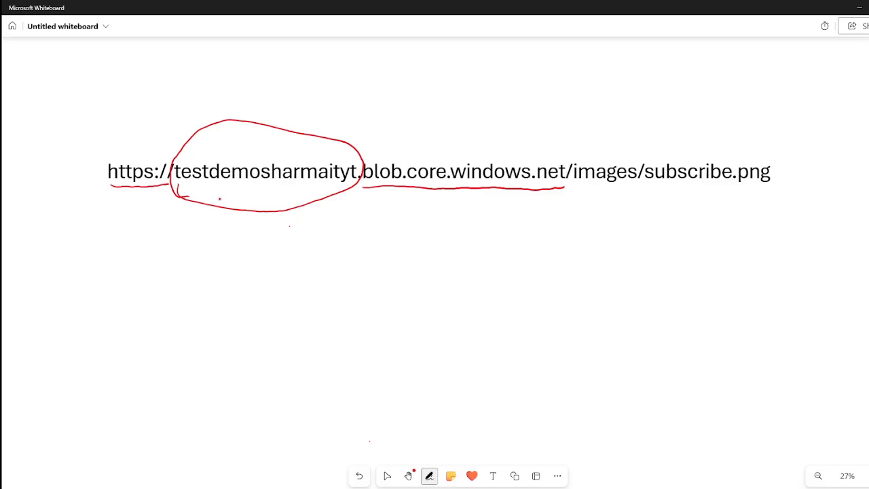
drag(209, 192, 226, 192)
drag(130, 204, 268, 210)
Draw a red arrow from the circled storage account name and handwrite the label "Uniq" beside it
mouse_move(251, 139)
mouse_down()
mouse_move(284, 102)
mouse_move(285, 109)
mouse_move(311, 95)
mouse_up()
drag(319, 104, 327, 106)
drag(335, 96, 332, 118)
click(339, 116)
Mark "blob.core" with another short underline and draw a red bracket beneath "images/subscribe" in the URL
drag(378, 180, 400, 184)
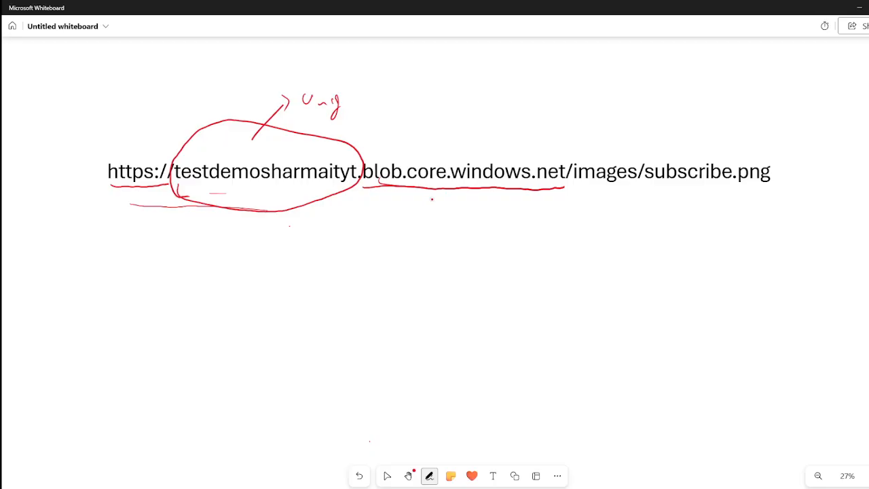
mouse_move(580, 187)
mouse_down()
mouse_move(706, 210)
mouse_move(723, 196)
mouse_up()
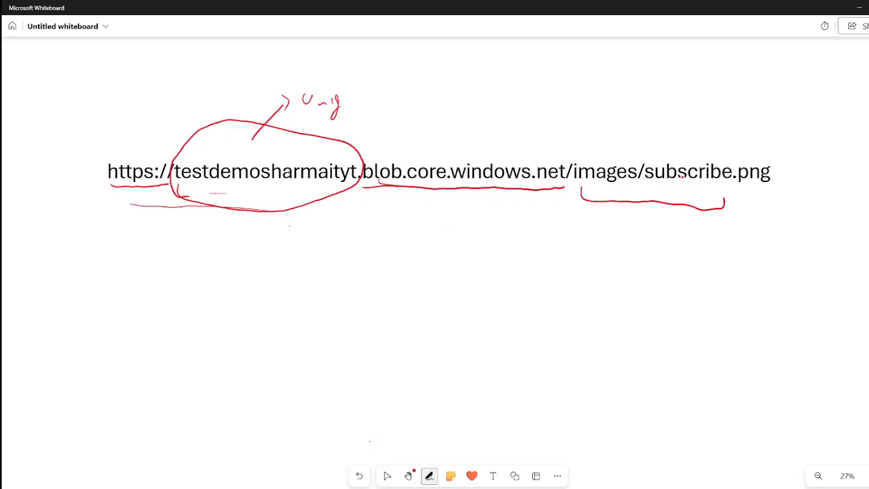
key(Escape)
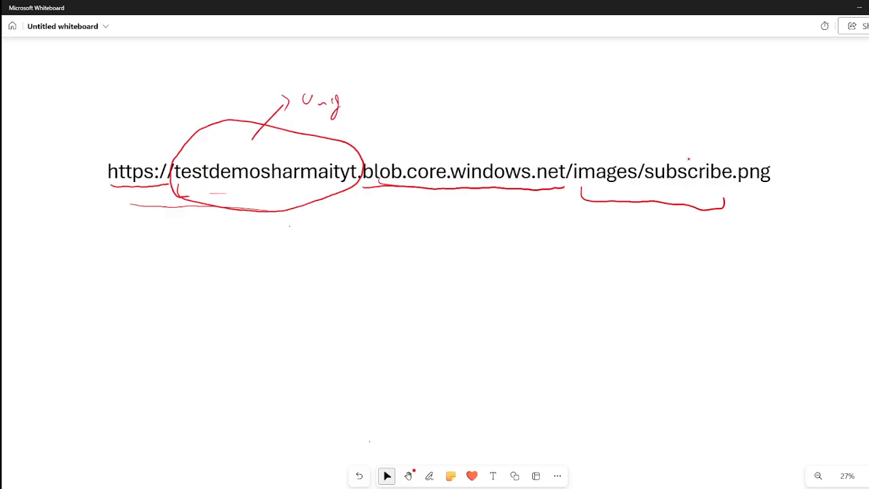
Draw a red arrow upward from "images" in the URL and handwrite the label "Cont" above it
key(alt+w)
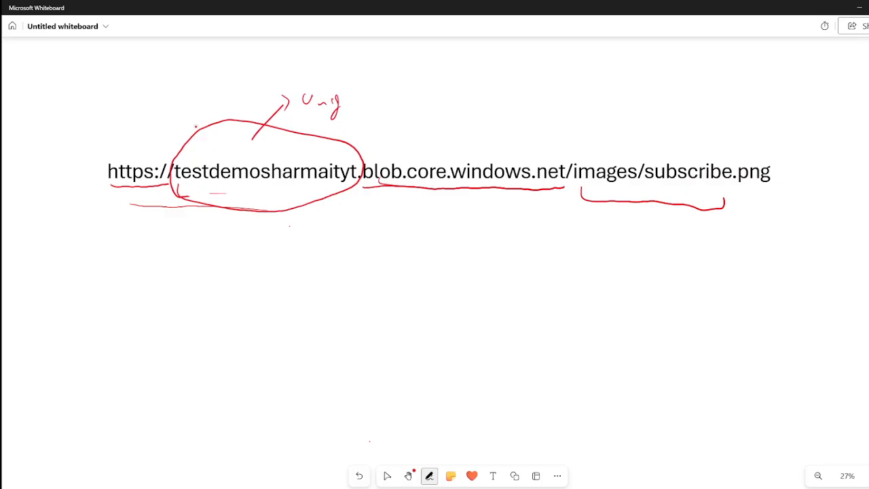
drag(605, 133, 600, 150)
drag(600, 129, 612, 131)
drag(606, 87, 604, 106)
drag(615, 95, 623, 89)
mouse_move(625, 94)
mouse_down()
mouse_move(627, 73)
mouse_move(632, 80)
mouse_up()
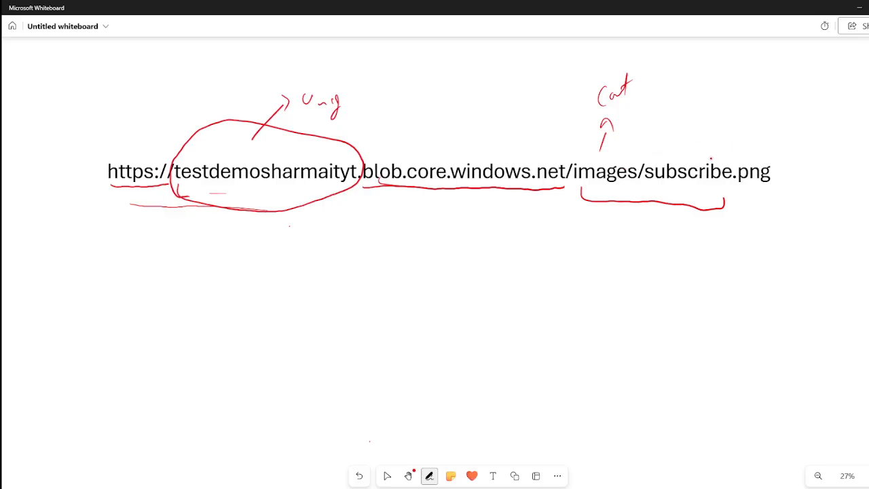
Draw a red arrow from "subscribe.png" to the handwritten label "Obj/Blob", underline the label, and return to the blob's page in the Azure portal
mouse_move(714, 154)
mouse_down()
mouse_move(737, 109)
mouse_move(762, 104)
mouse_move(764, 114)
mouse_up()
drag(774, 82, 782, 105)
mouse_move(777, 83)
mouse_down()
mouse_move(786, 77)
mouse_move(791, 102)
mouse_up()
mouse_move(800, 87)
mouse_down()
mouse_move(798, 95)
mouse_move(811, 96)
mouse_move(785, 120)
mouse_up()
key(Escape)
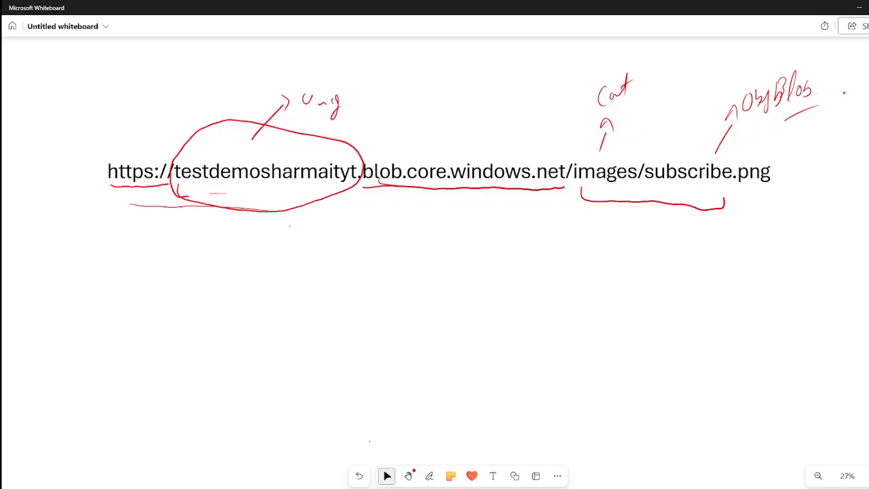
click(859, 8)
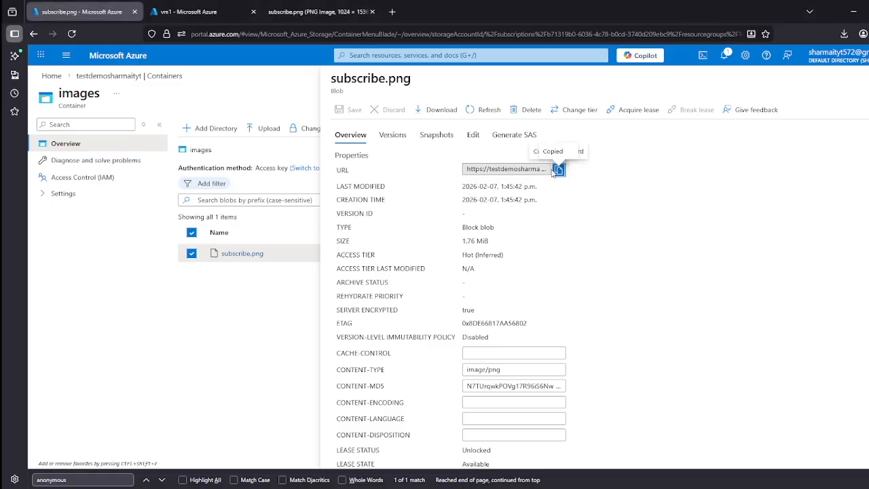